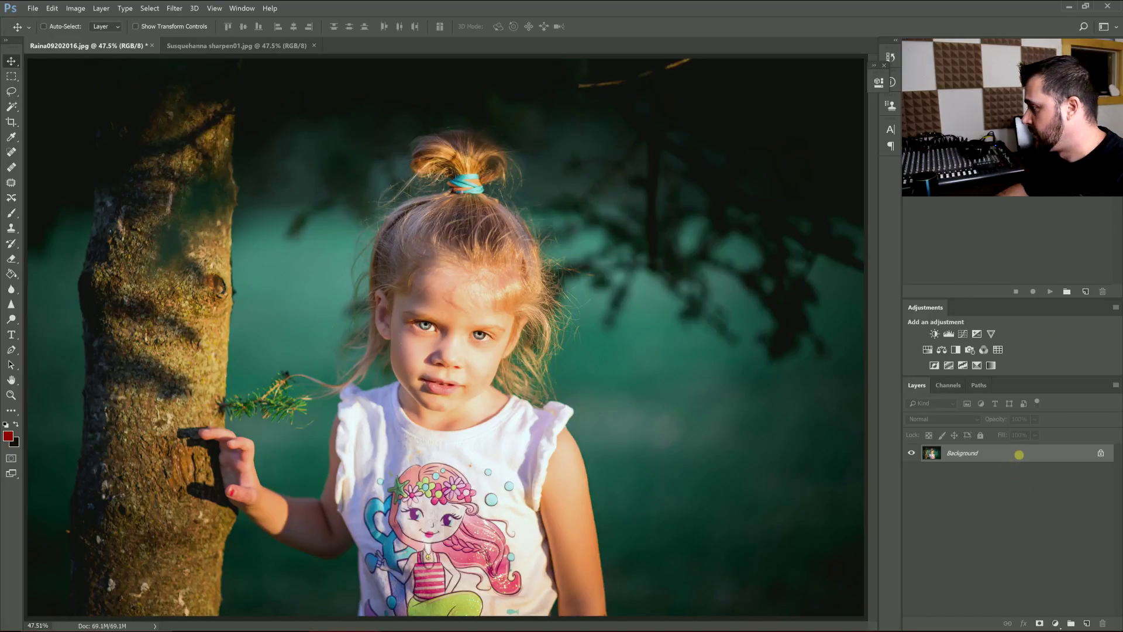
# Duplicate the Background layer twice and hide the first Background copy
pyautogui.moveTo(1019, 454); pyautogui.dragTo(1086, 623)
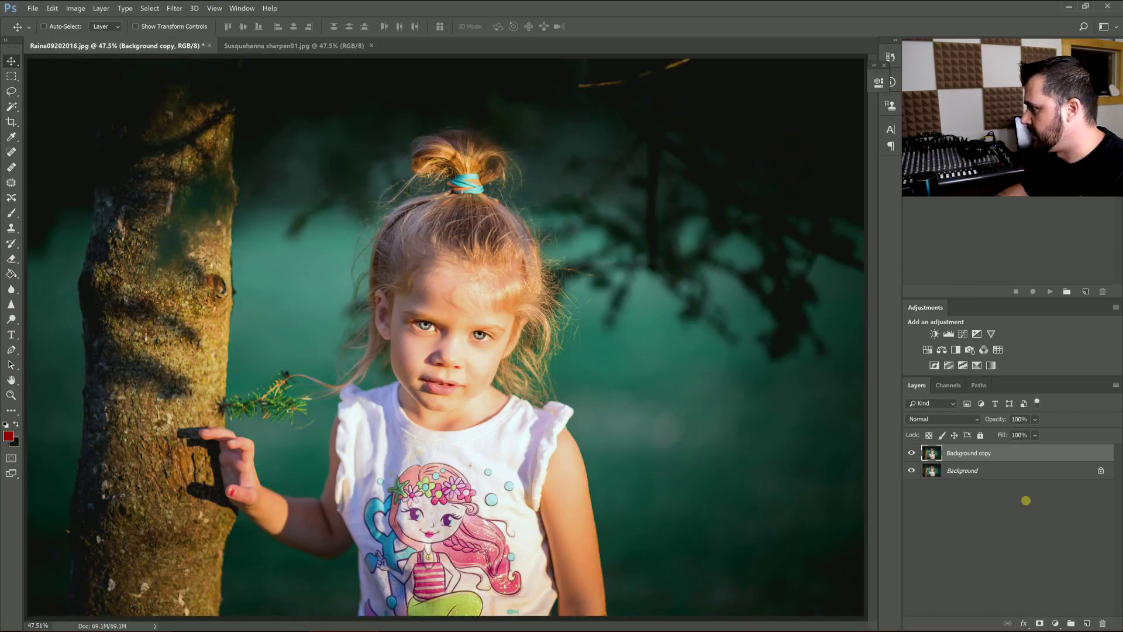
pyautogui.moveTo(1010, 454); pyautogui.dragTo(1086, 622)
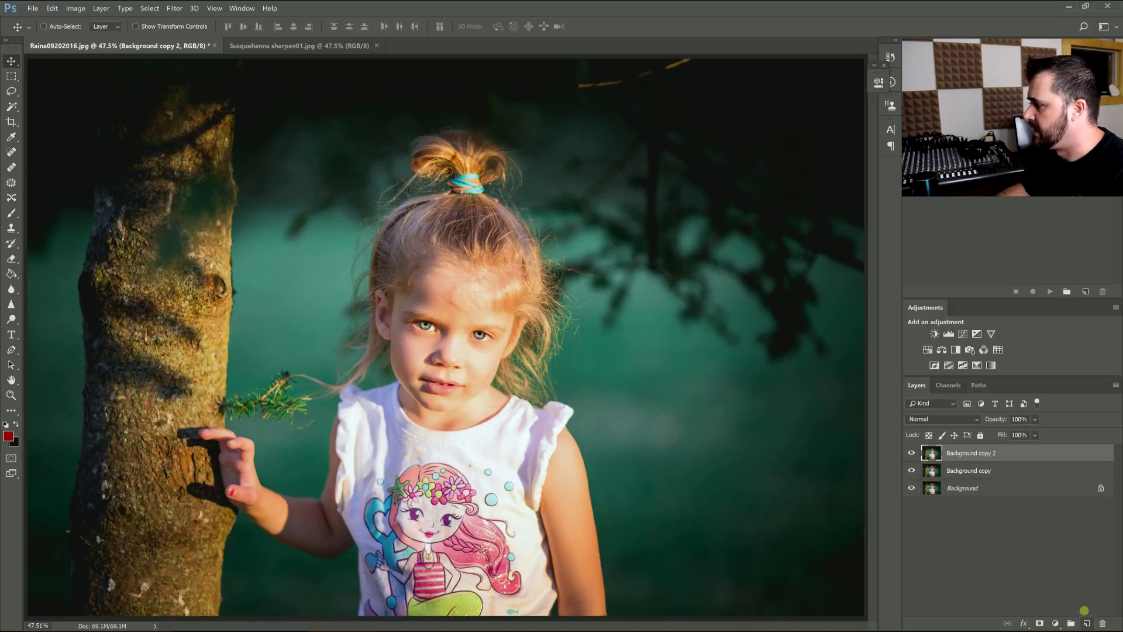
pyautogui.click(911, 469)
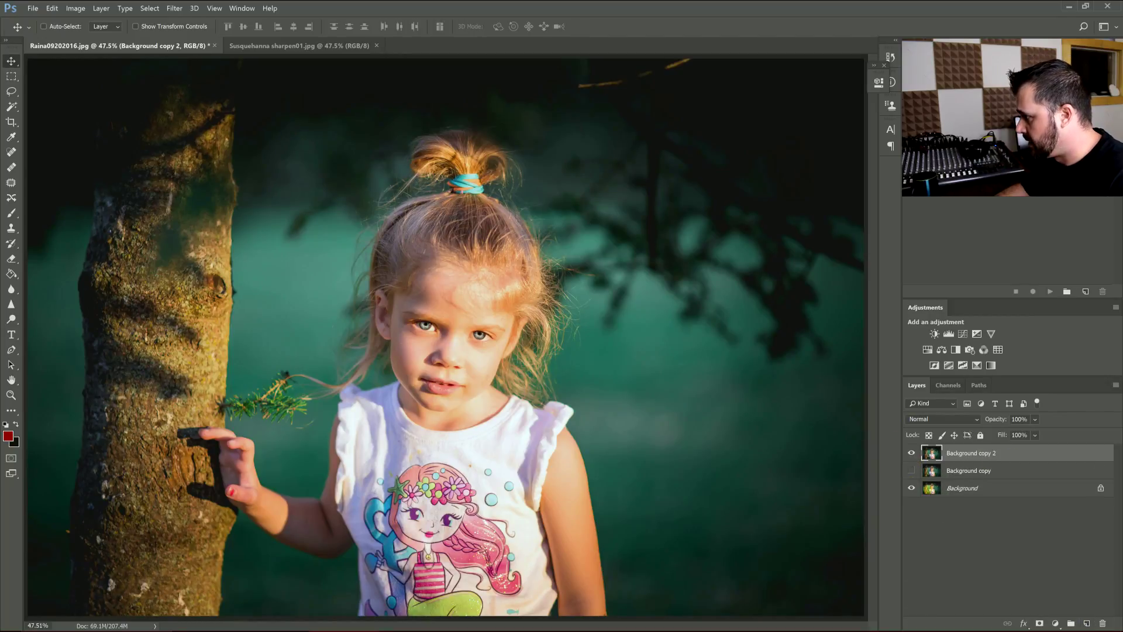
pyautogui.click(942, 490)
pyautogui.click(965, 453)
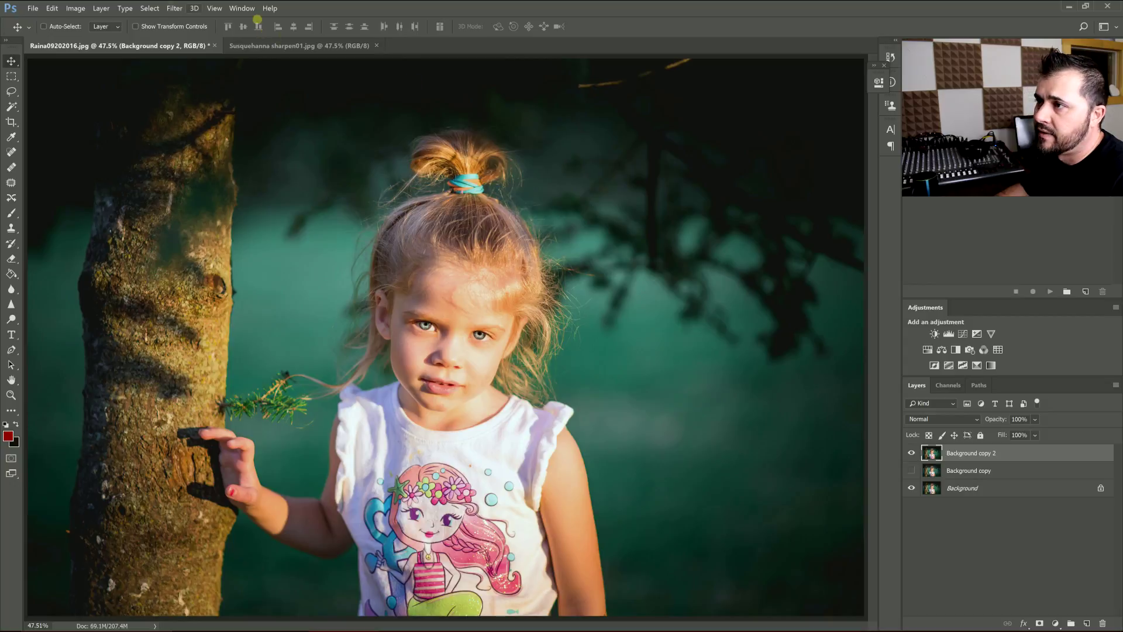
# Apply a High Pass filter with a 3.0-pixel radius to Background copy 2
pyautogui.click(173, 8)
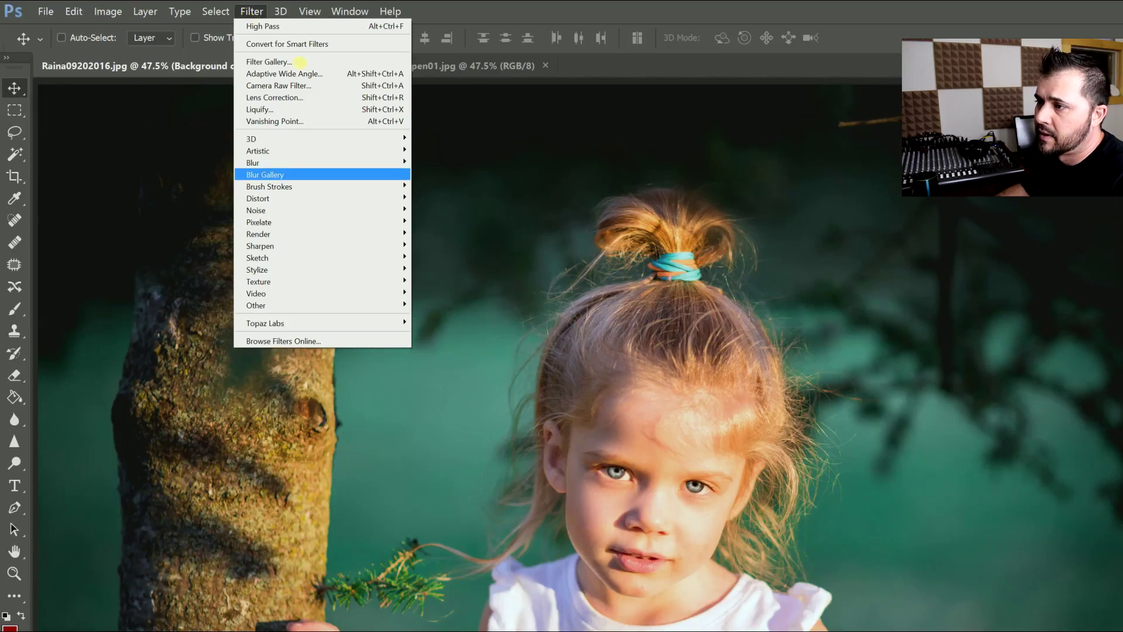
pyautogui.moveTo(304, 303)
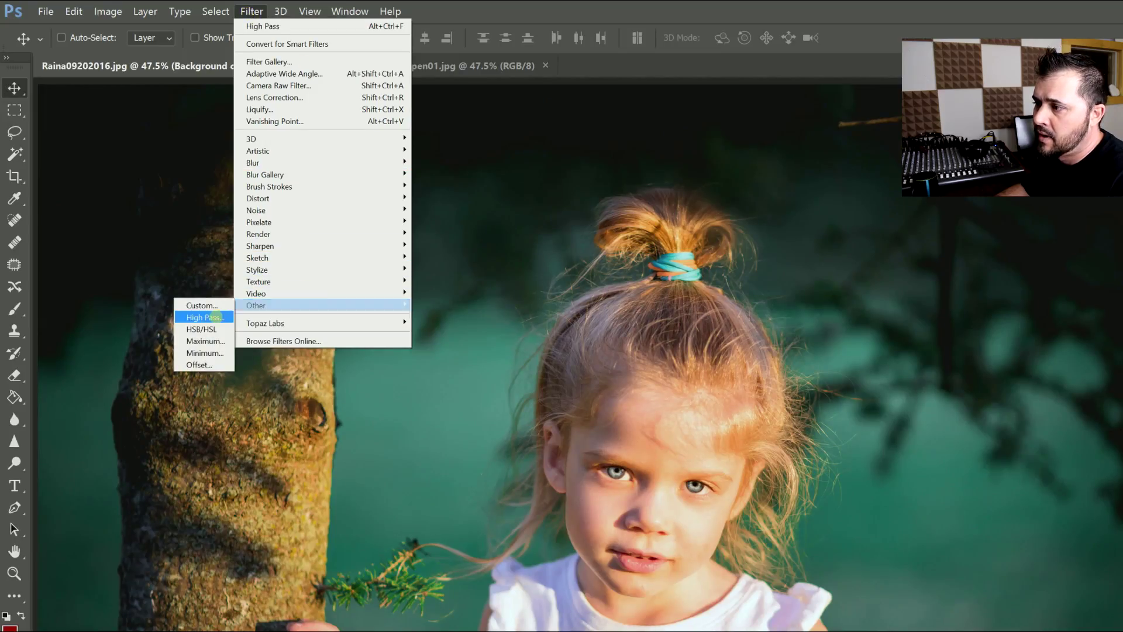
pyautogui.click(204, 316)
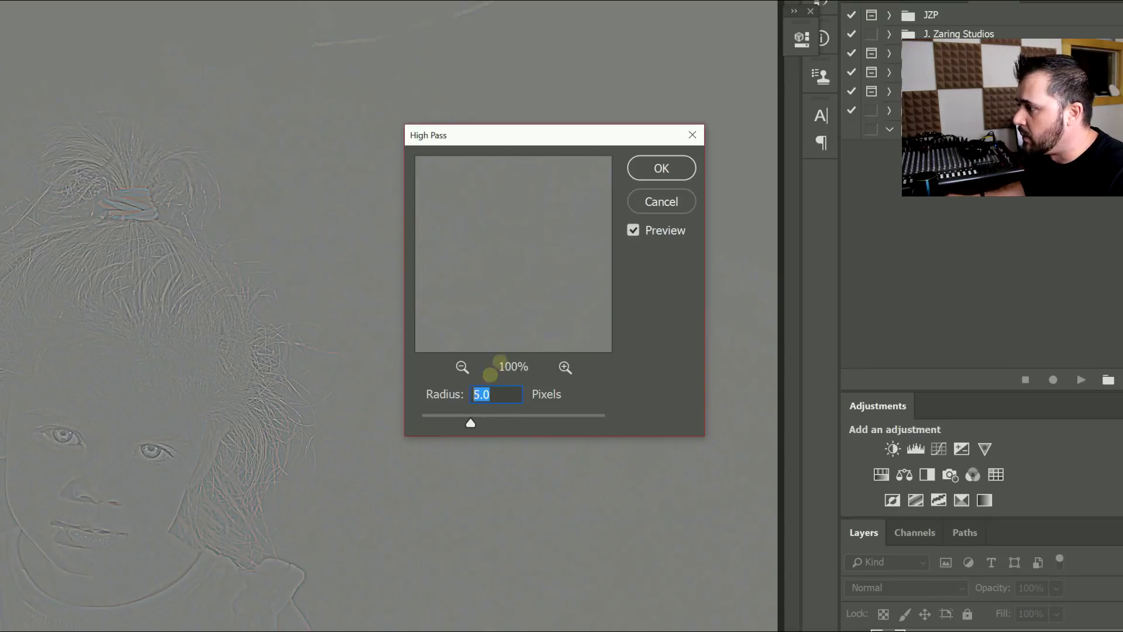
pyautogui.write('3.0')
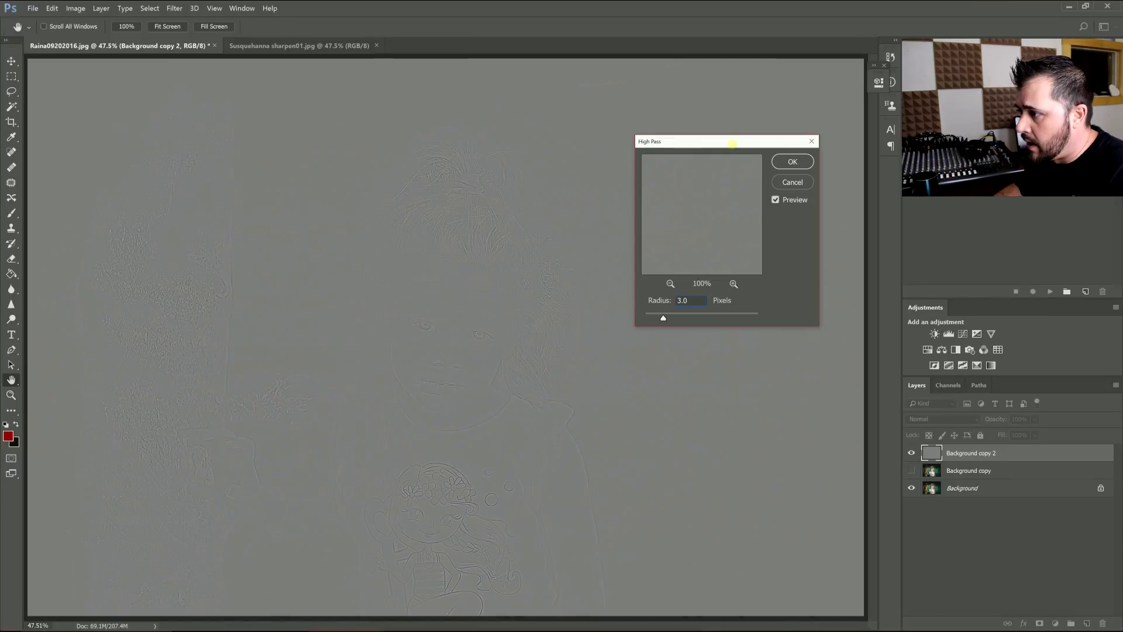
pyautogui.click(786, 161)
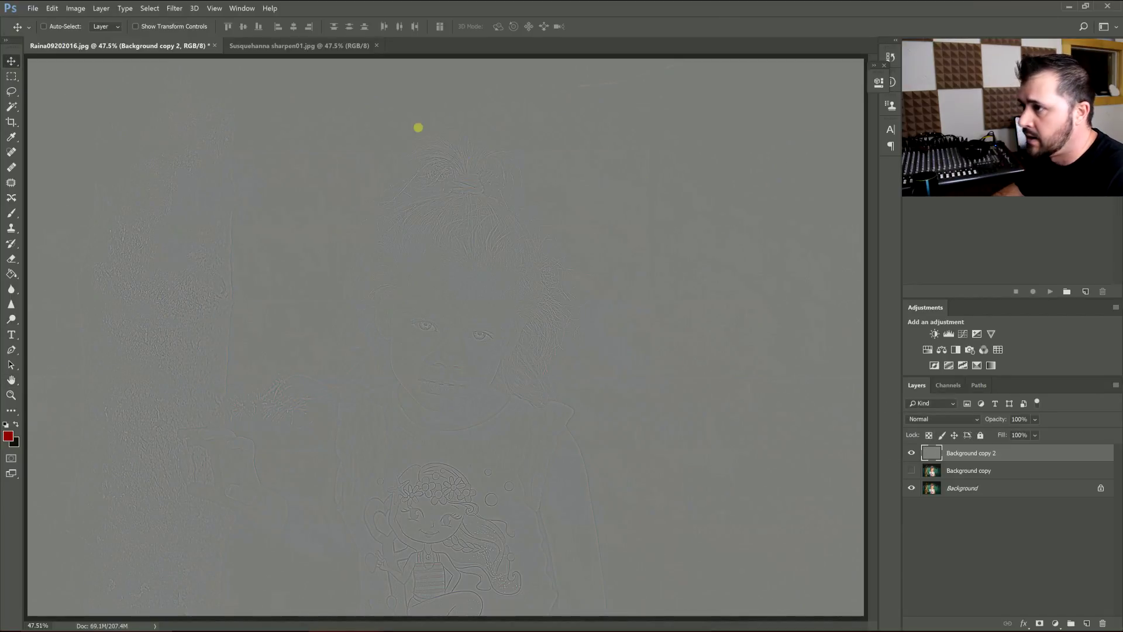
# Desaturate the High Pass layer with Hue/Saturation at Saturation -100
pyautogui.click(101, 8)
pyautogui.moveTo(75, 8)
pyautogui.moveTo(99, 30)
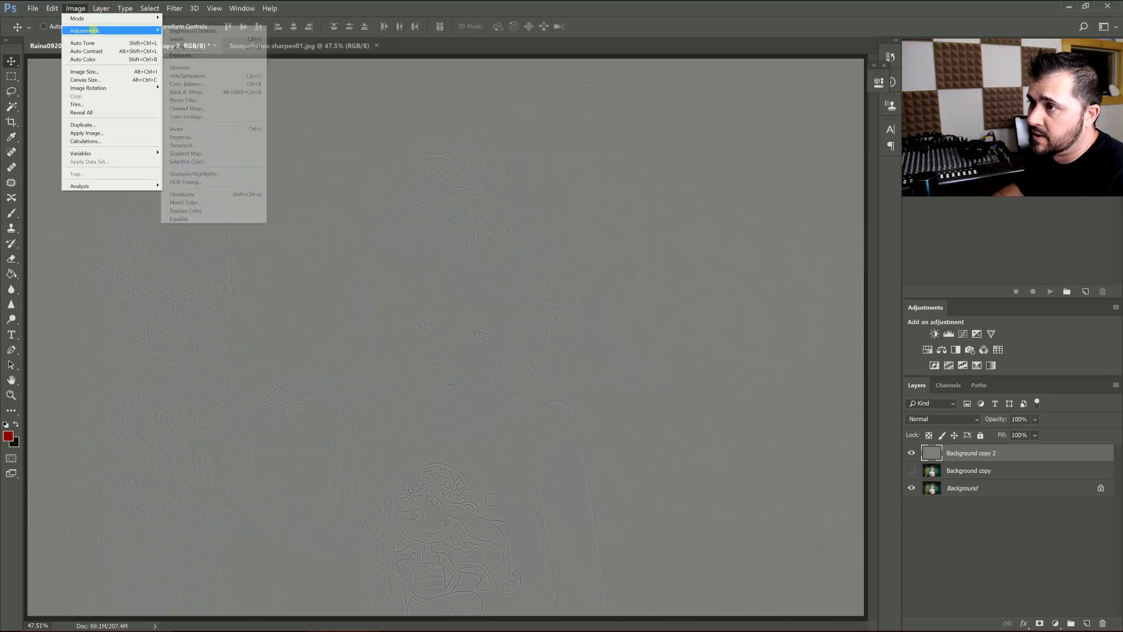
pyautogui.click(188, 76)
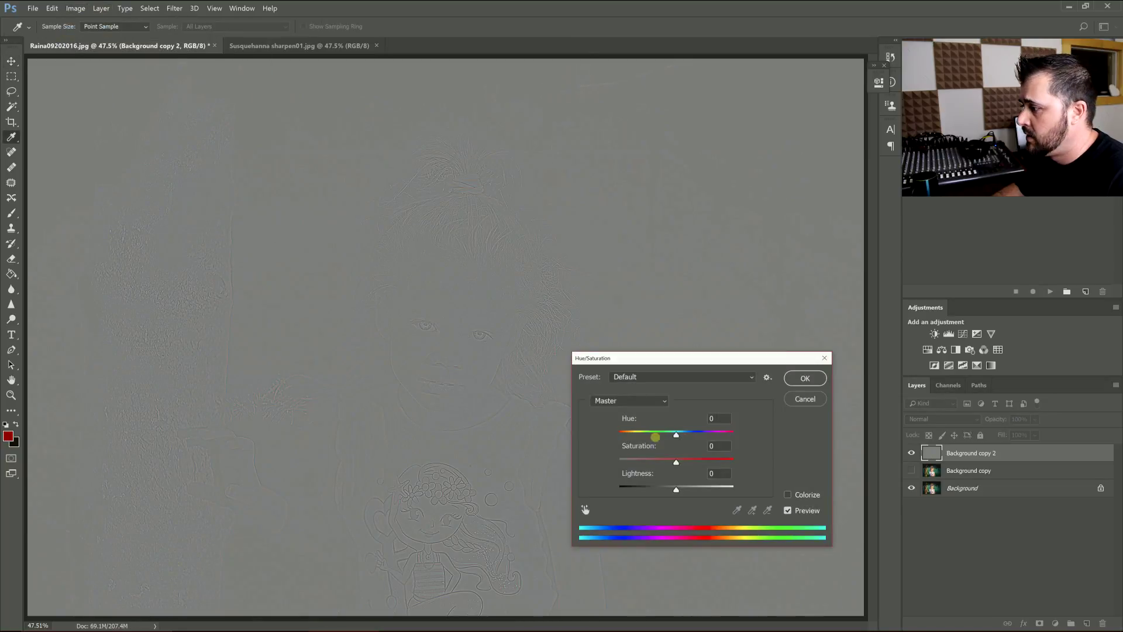
pyautogui.moveTo(669, 462); pyautogui.dragTo(611, 457)
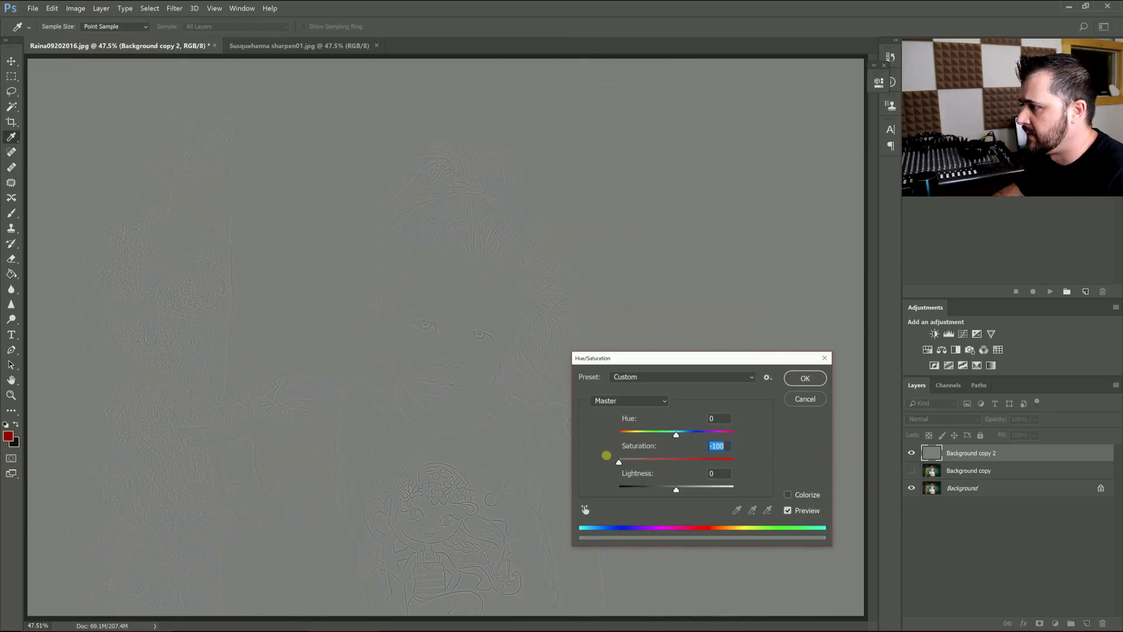
pyautogui.click(797, 378)
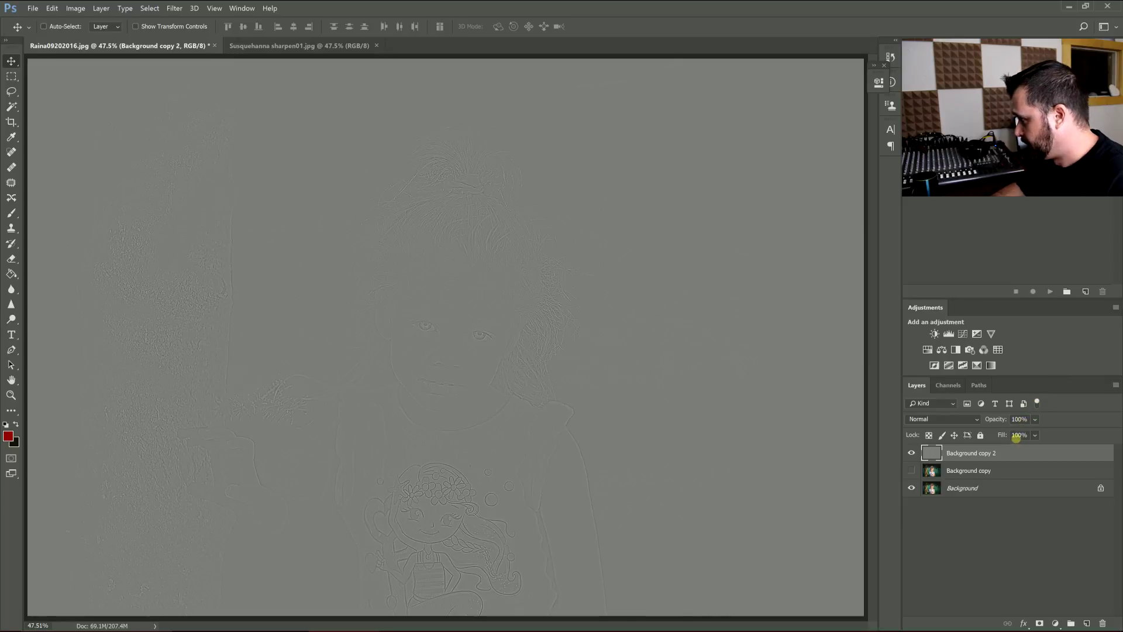
# Try Soft Light, then set the High Pass layer's blend mode to Linear Light
pyautogui.click(975, 419)
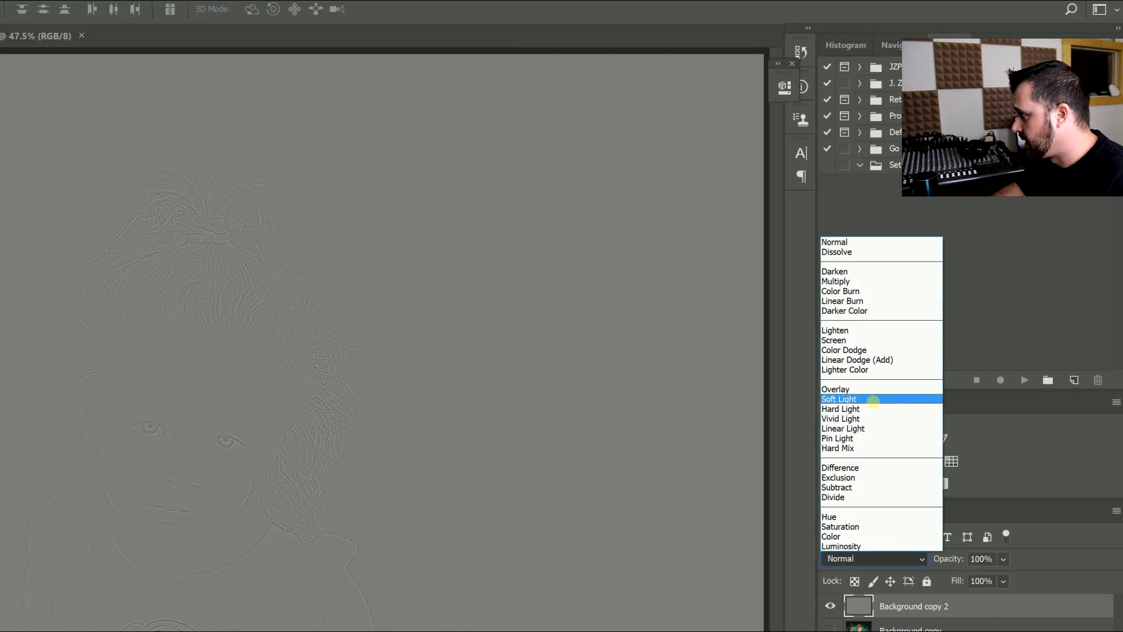
pyautogui.click(872, 399)
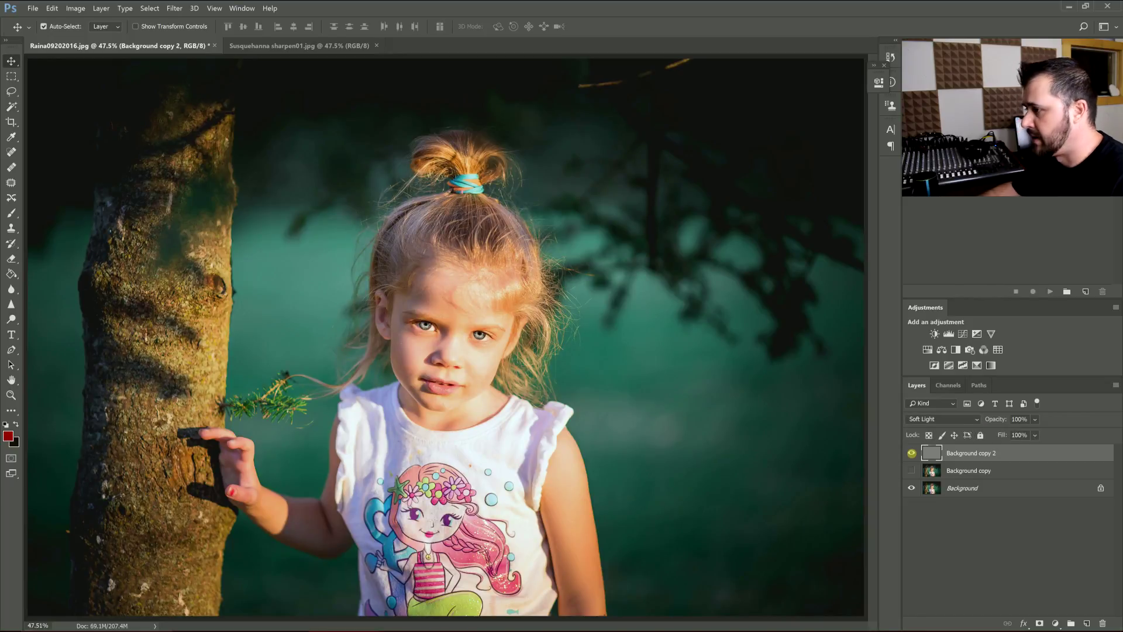
pyautogui.hotkey('ctrl', '+')
pyautogui.hotkey('ctrl', '+')
pyautogui.hotkey('ctrl', '+')
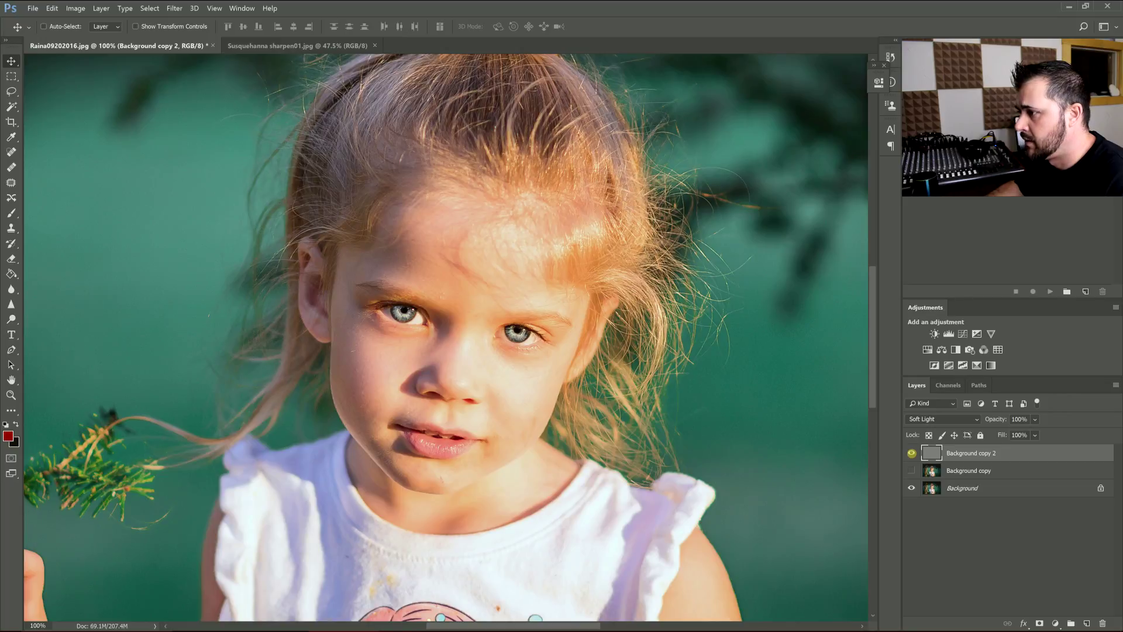
pyautogui.click(941, 418)
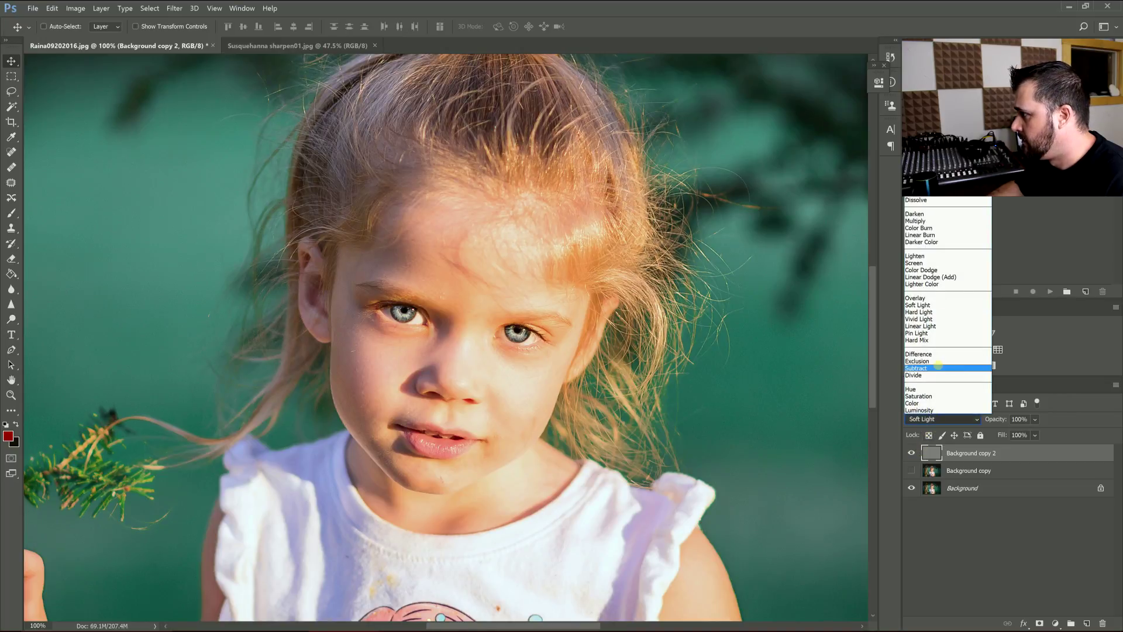
pyautogui.click(935, 326)
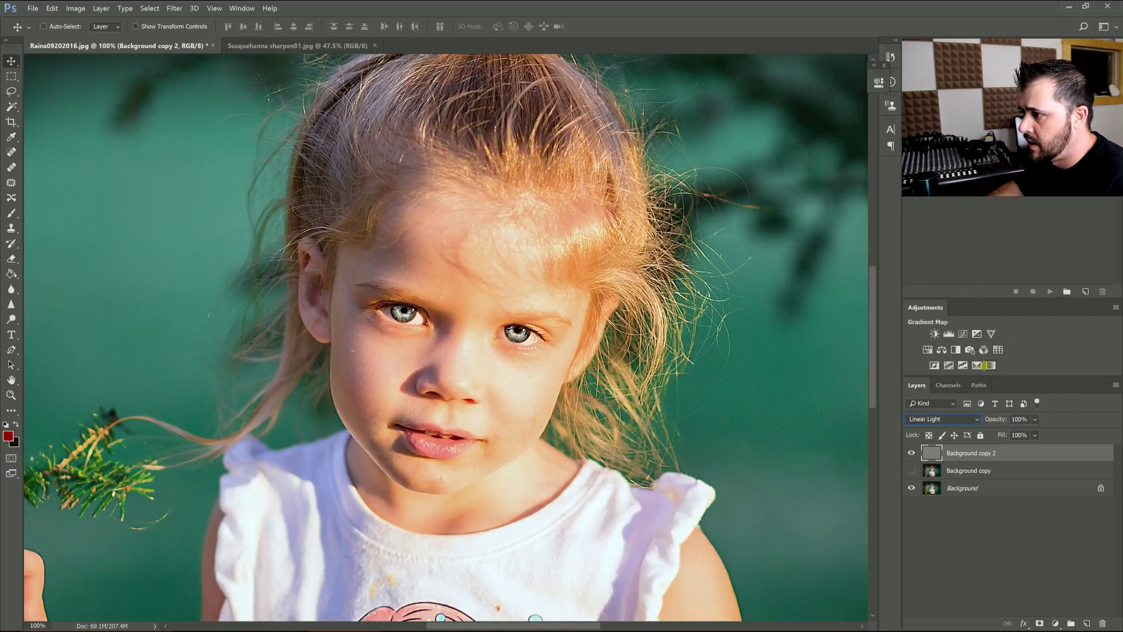
pyautogui.press('ctrl')
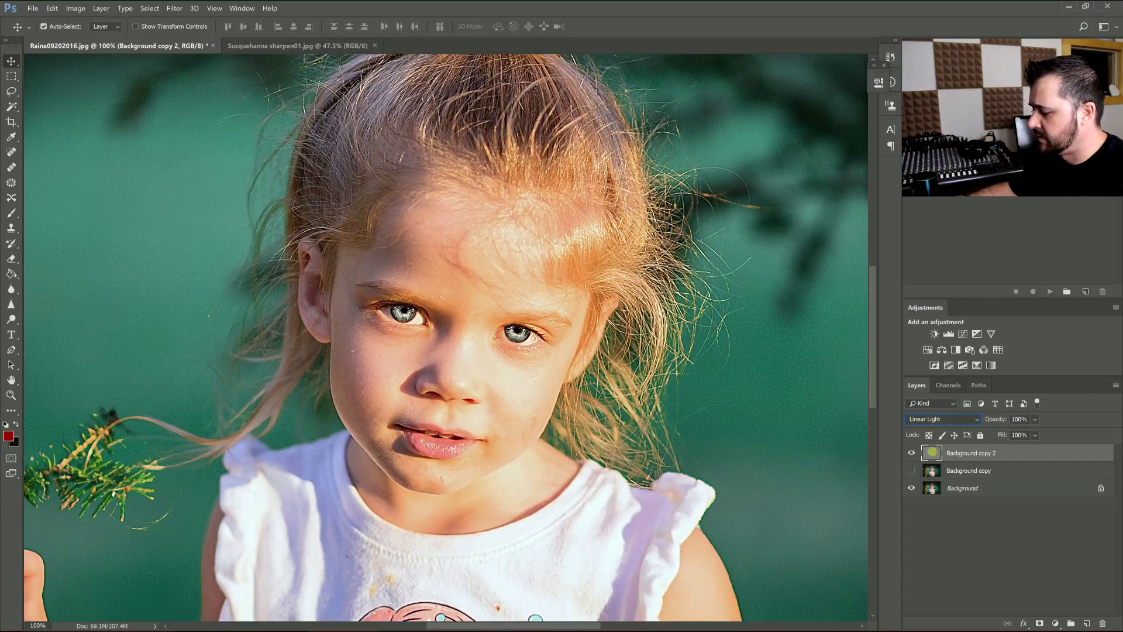
pyautogui.hotkey('ctrl', '0')
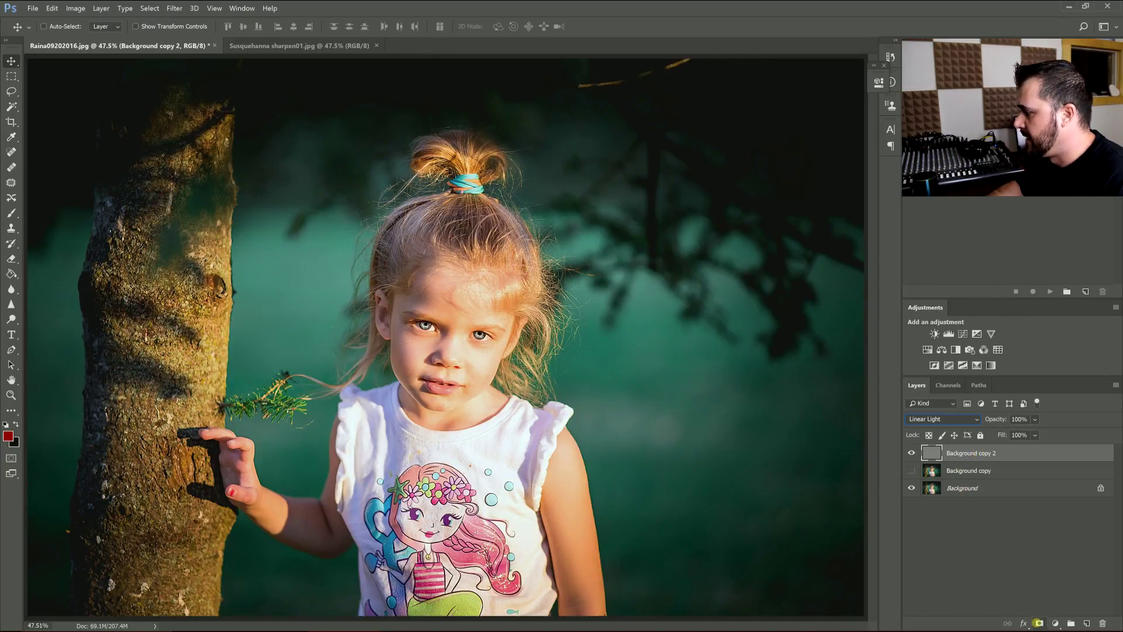
# Add an inverted black mask to the High Pass layer and hide the layer
pyautogui.click(1038, 623)
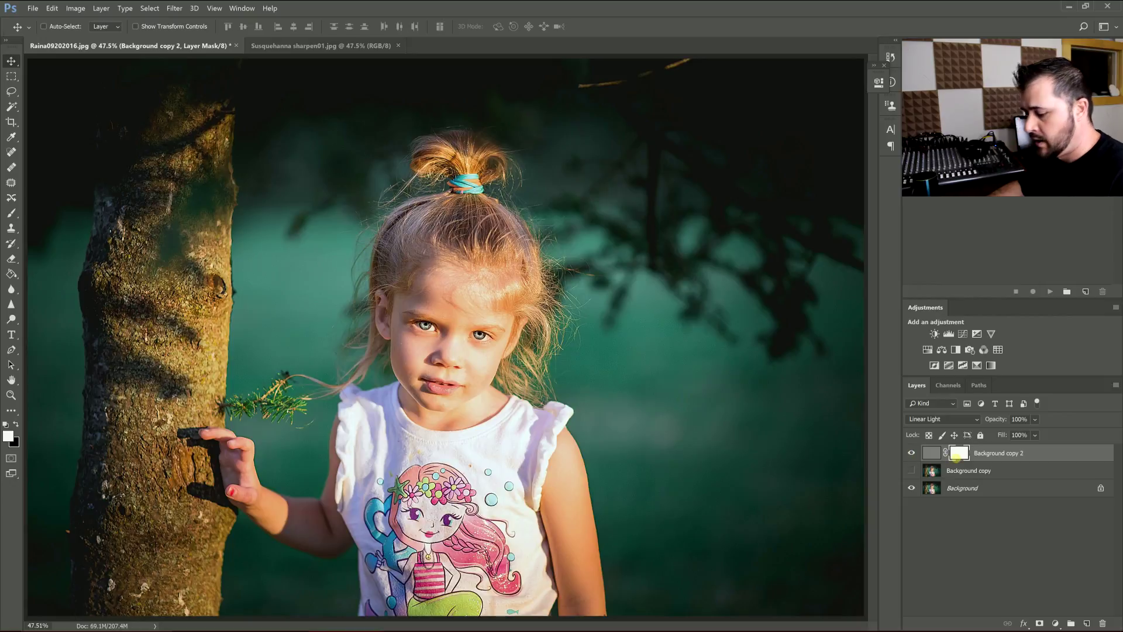
pyautogui.hotkey('ctrl', 'i')
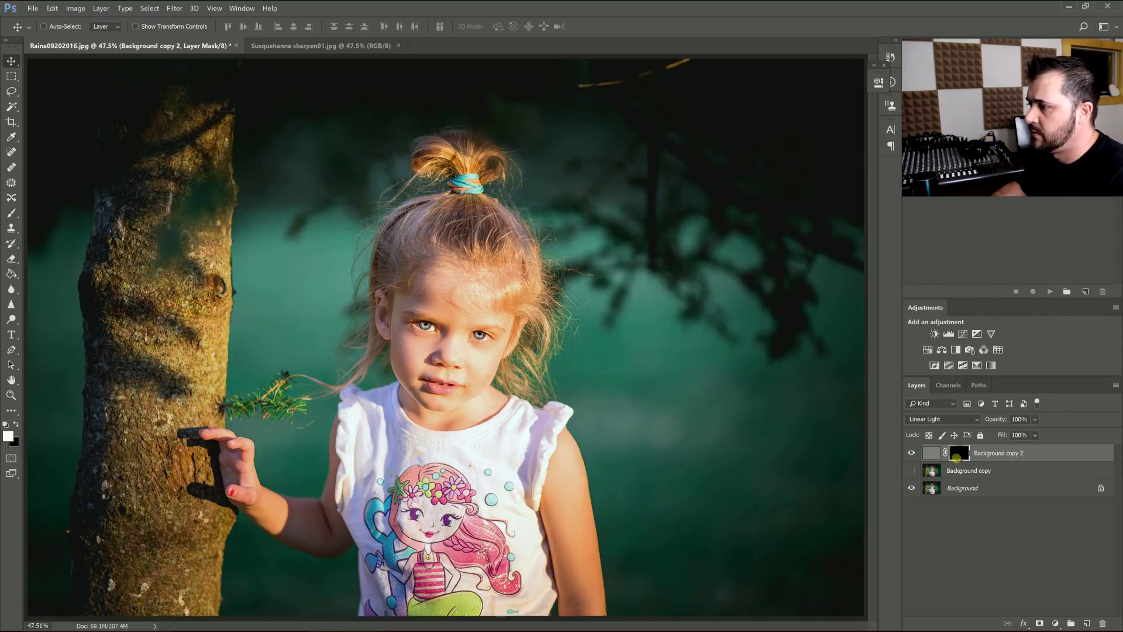
pyautogui.click(912, 454)
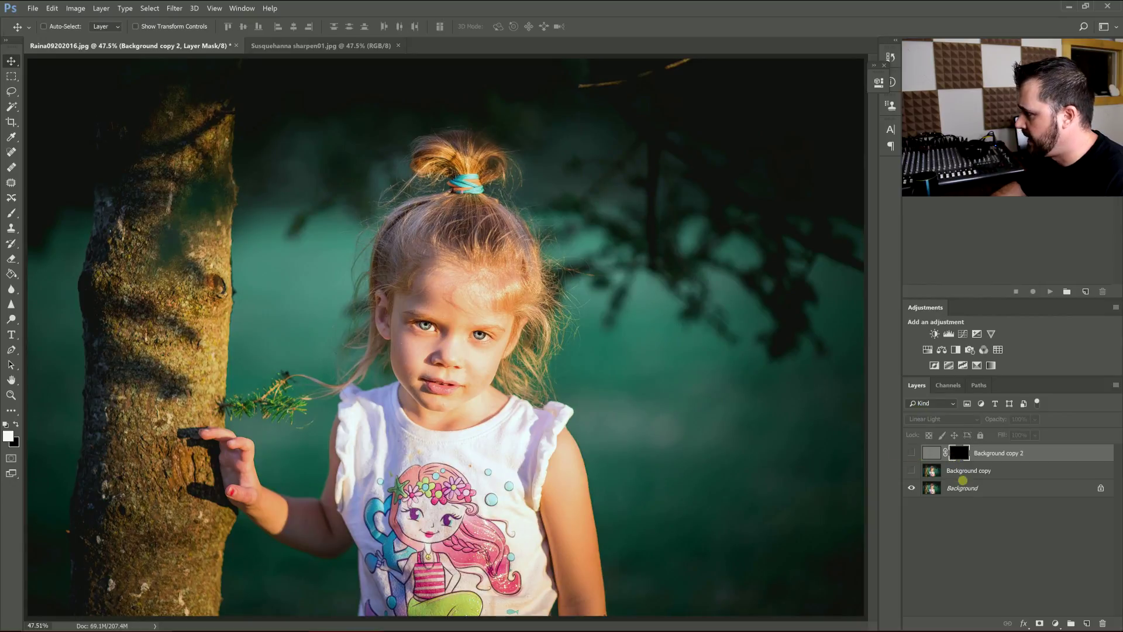
pyautogui.click(962, 464)
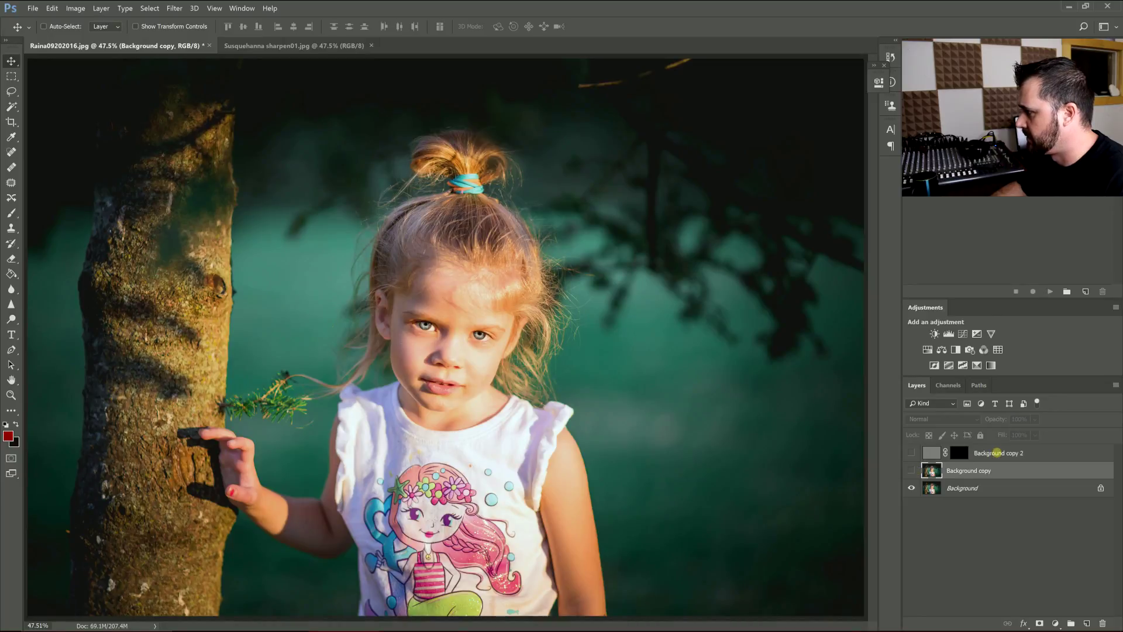
# Rename the High Pass layer 'Eyes' and the Background copy 'Hair', then show Hair
pyautogui.doubleClick(996, 452)
pyautogui.write('Eyes')
pyautogui.press('Return')
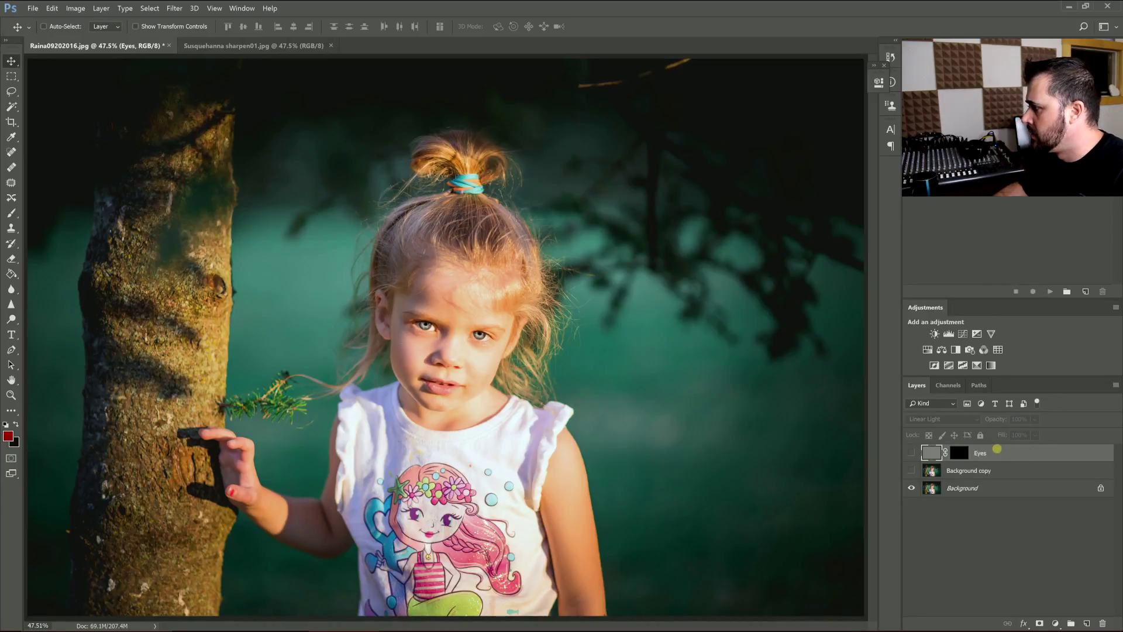
pyautogui.doubleClick(961, 470)
pyautogui.write('Hair')
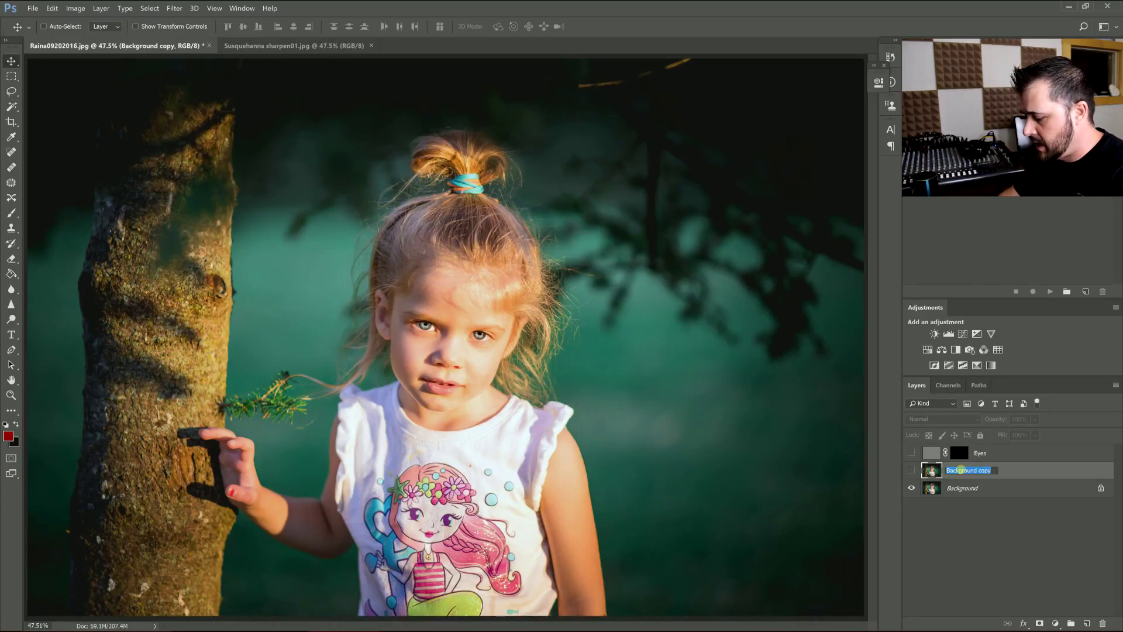
pyautogui.press('Return')
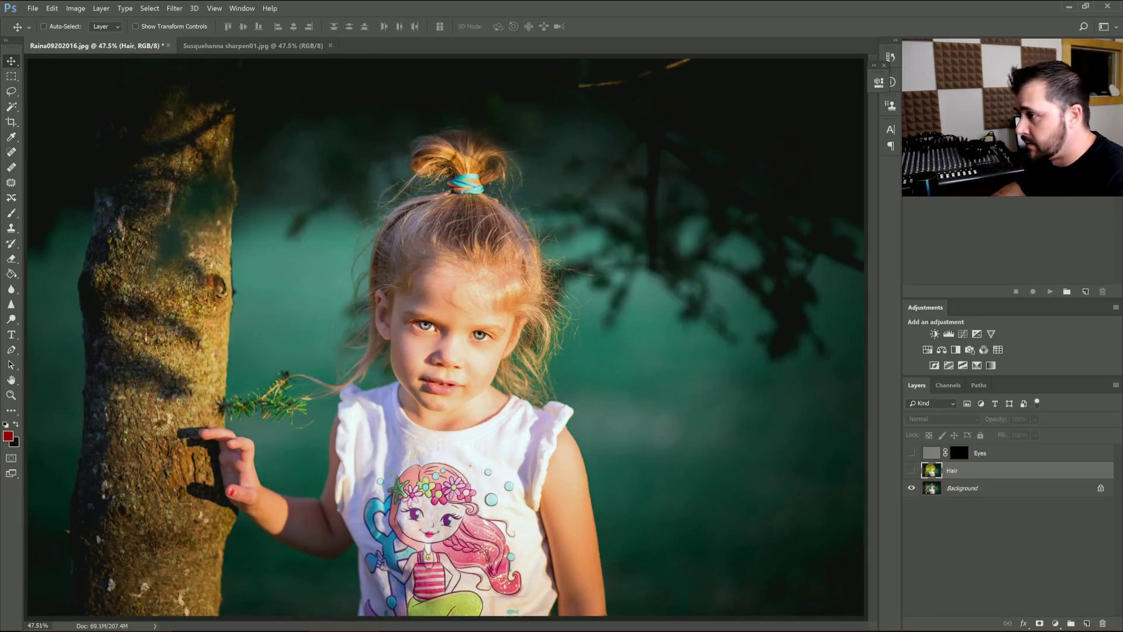
pyautogui.click(909, 469)
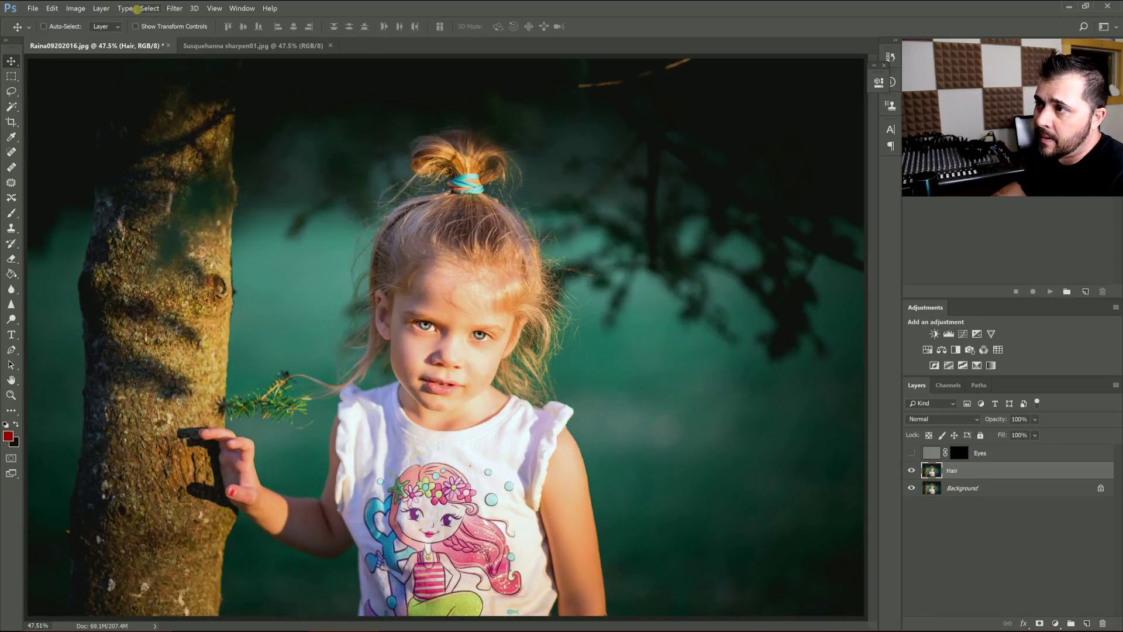
# Apply a 5.0-pixel High Pass filter to the Hair layer
pyautogui.click(174, 8)
pyautogui.moveTo(256, 203)
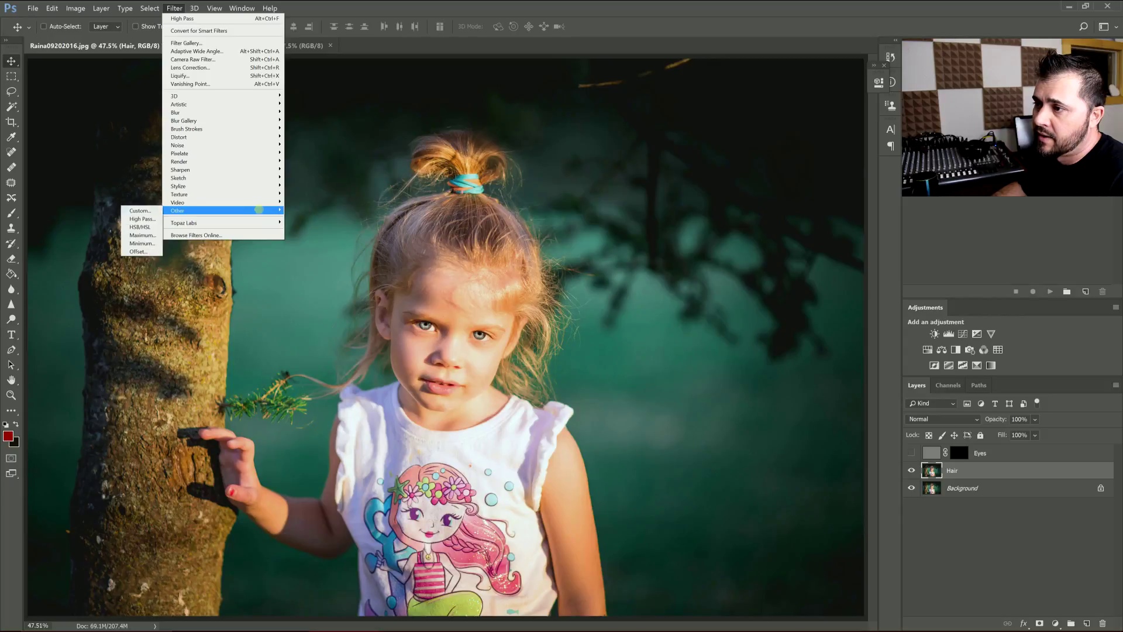
pyautogui.click(152, 216)
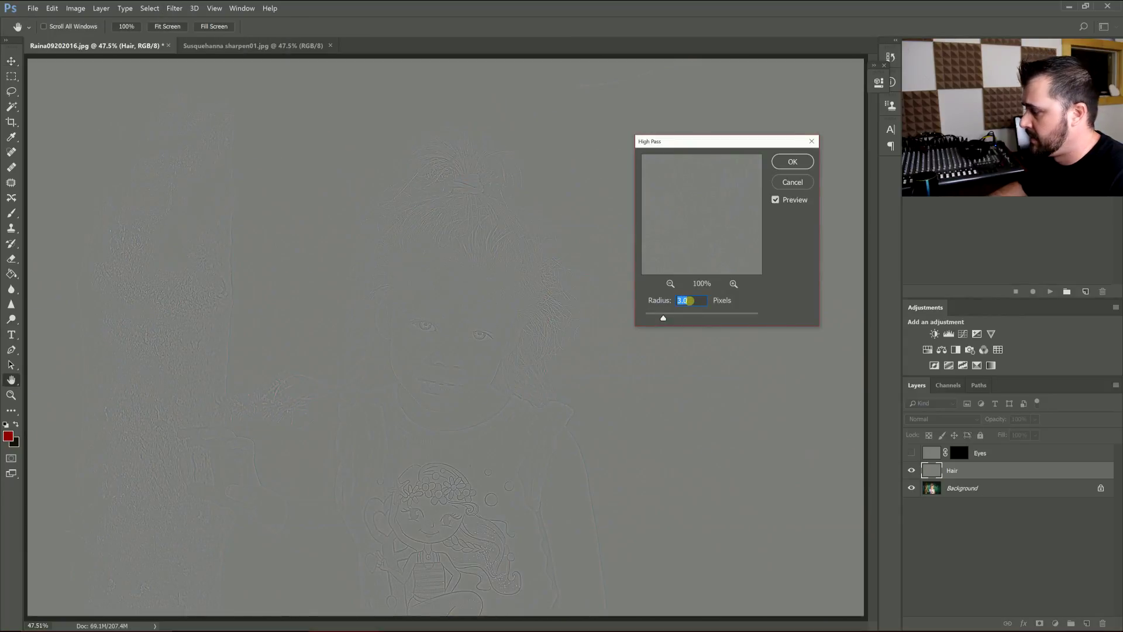
pyautogui.write('5.0')
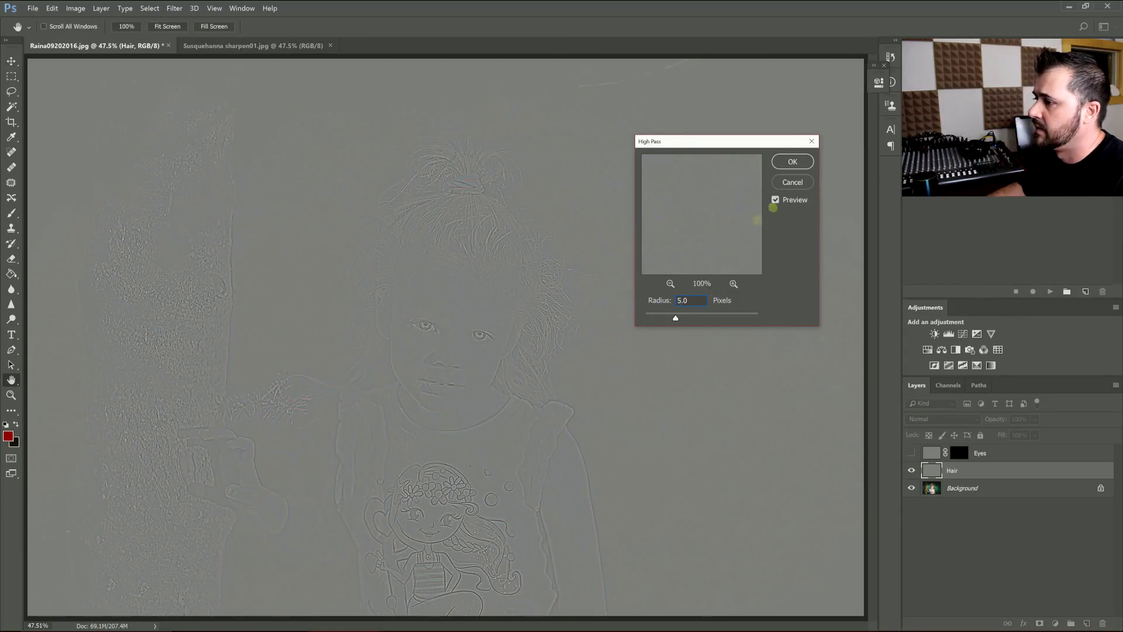
pyautogui.click(792, 162)
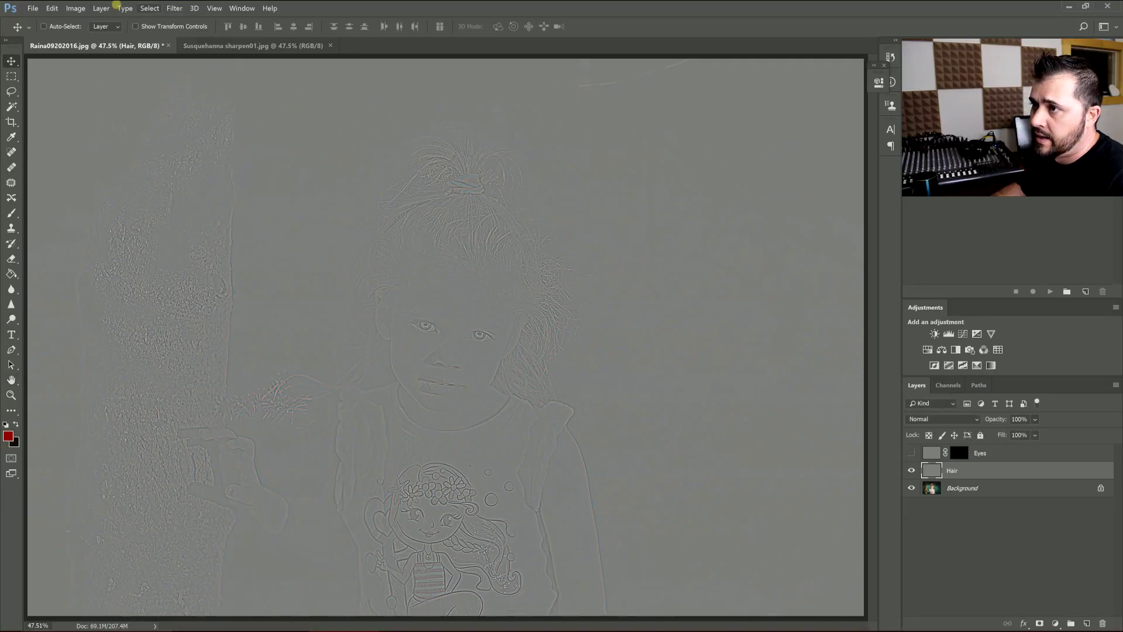
# Desaturate the Hair layer to Saturation -100 and blend it as Linear Light
pyautogui.click(78, 10)
pyautogui.moveTo(85, 30)
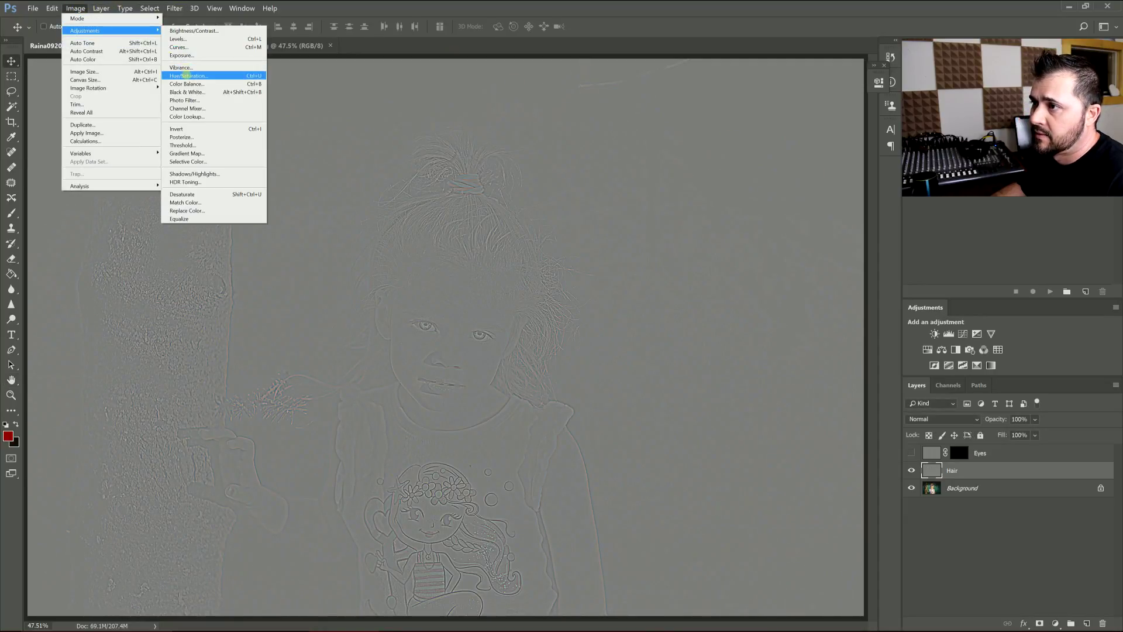
pyautogui.click(193, 75)
pyautogui.moveTo(676, 462); pyautogui.dragTo(619, 461)
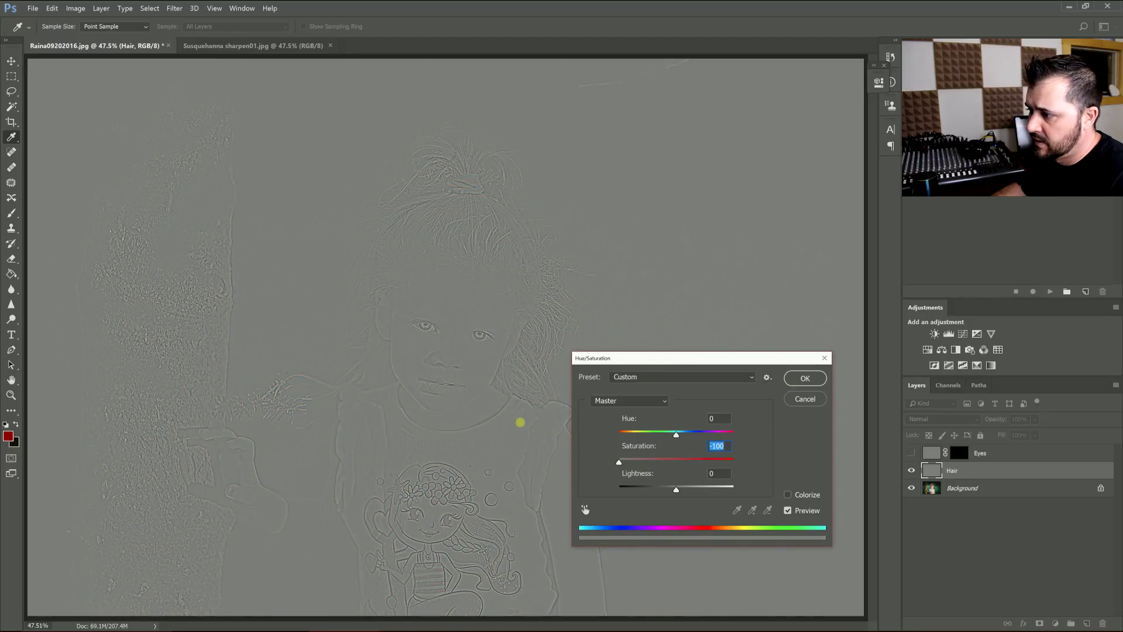
pyautogui.click(796, 380)
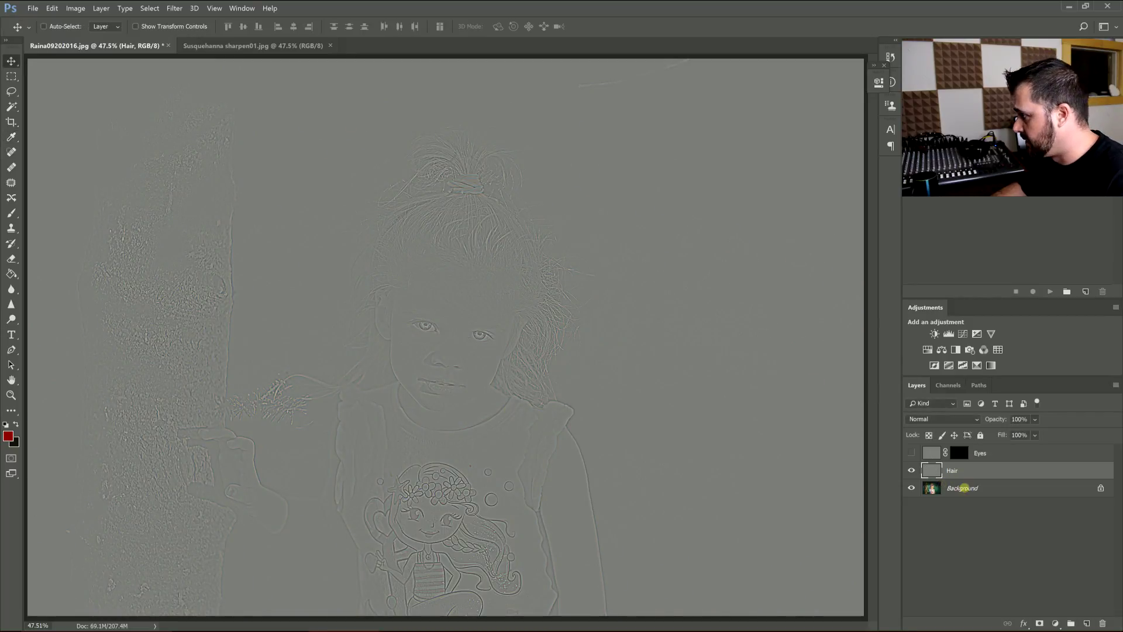
pyautogui.click(942, 419)
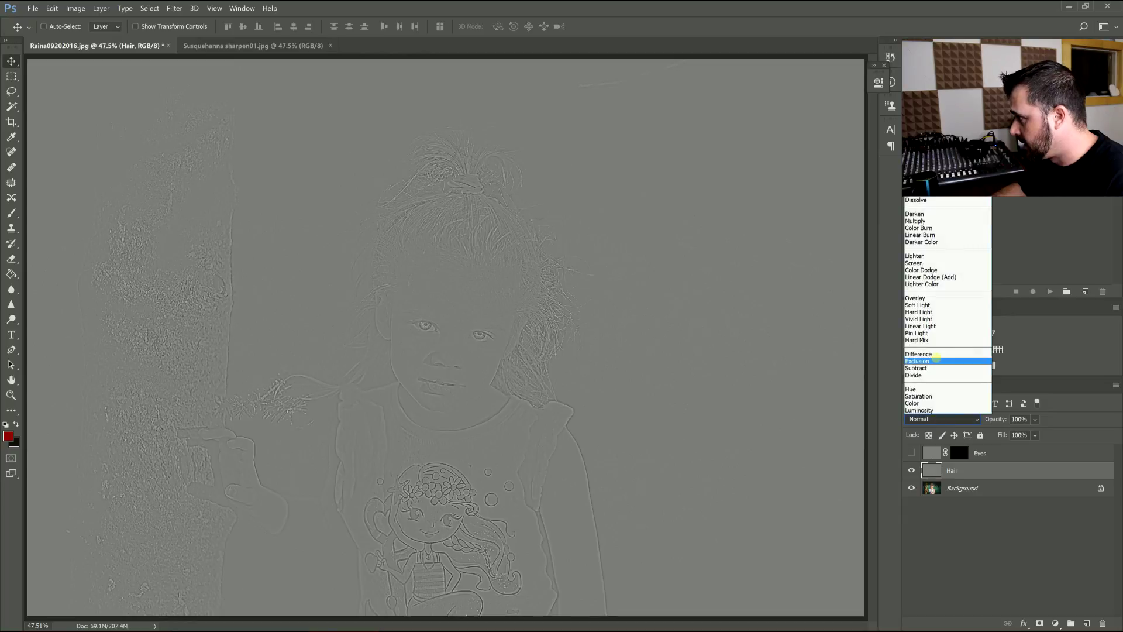
pyautogui.click(940, 326)
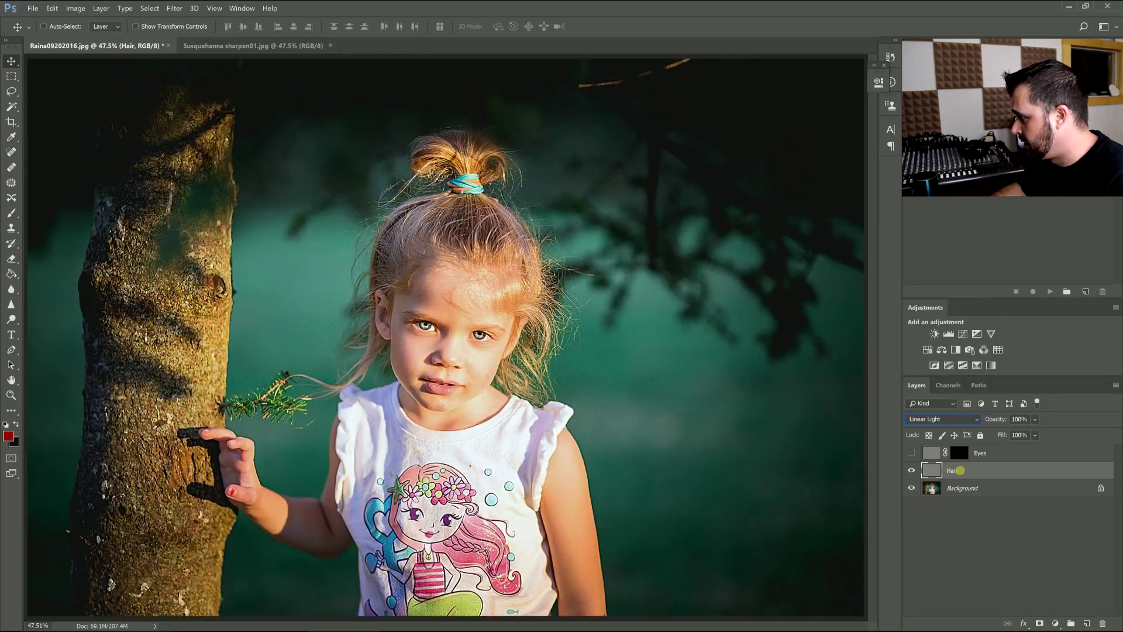
# Add a layer mask to the Hair layer and invert it to black, hiding its sharpening
pyautogui.click(44, 26)
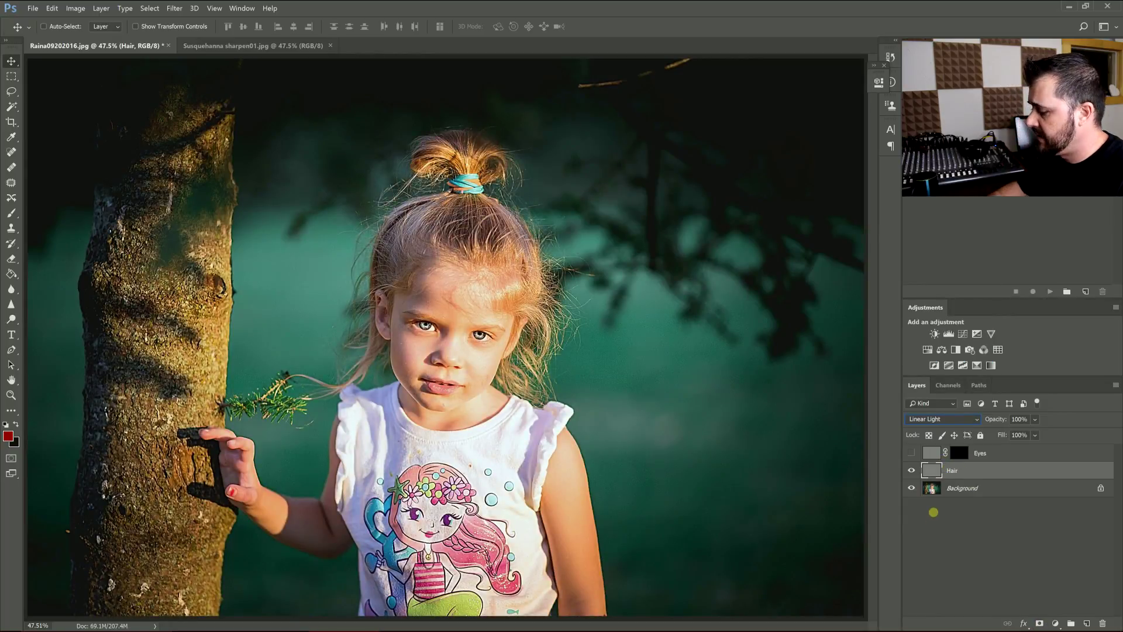
pyautogui.hotkey('ctrl', '+')
pyautogui.hotkey('ctrl', '+')
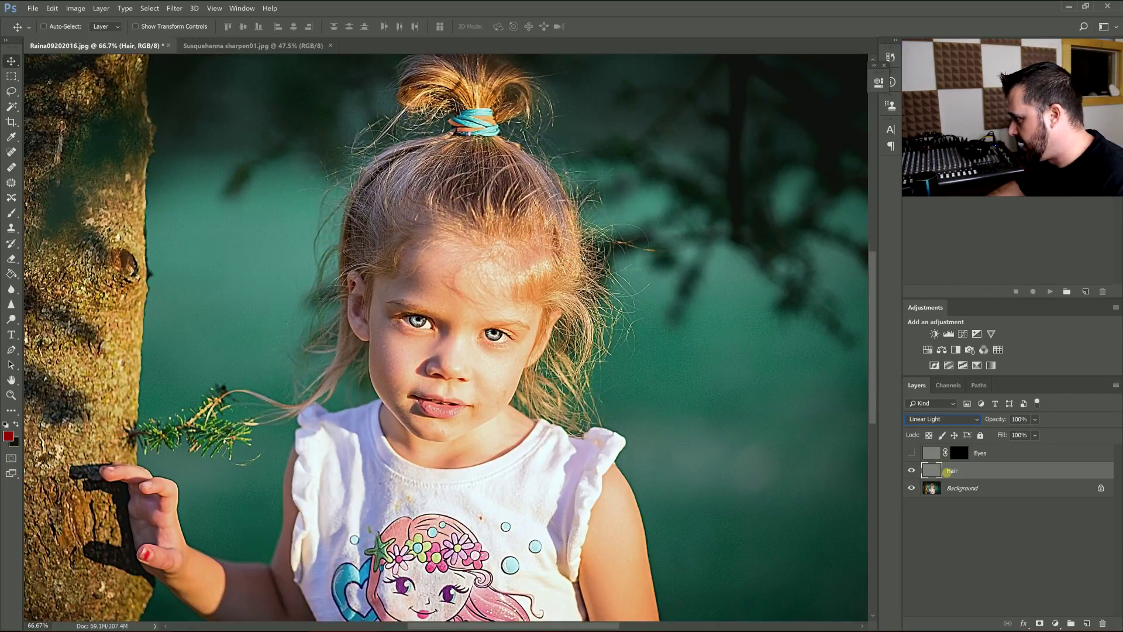
pyautogui.click(1039, 623)
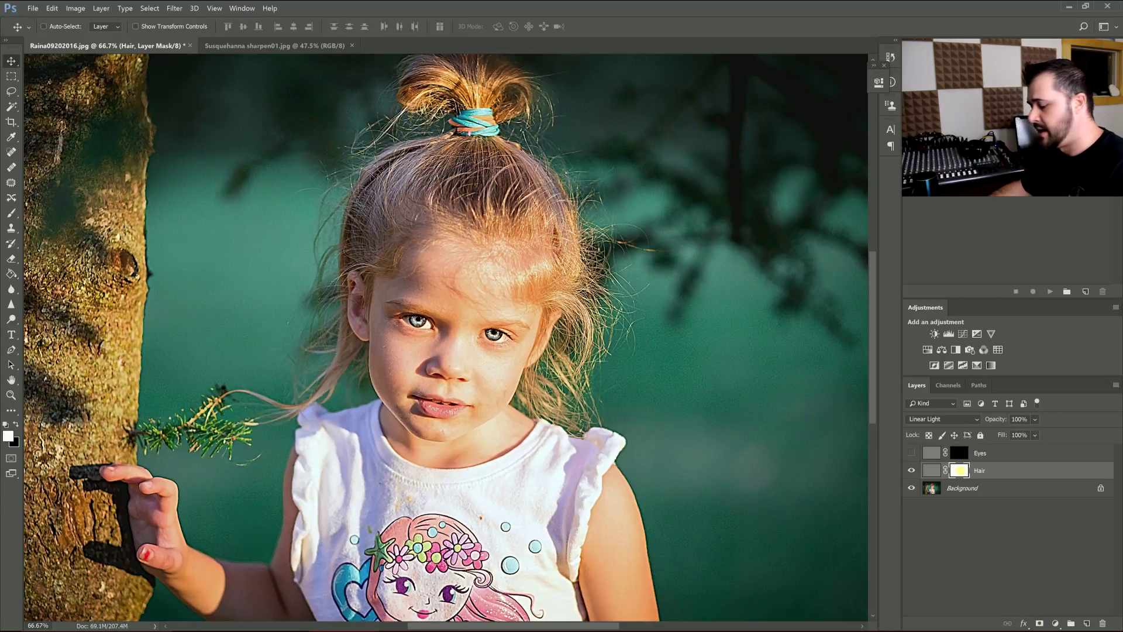
pyautogui.press('ctrl')
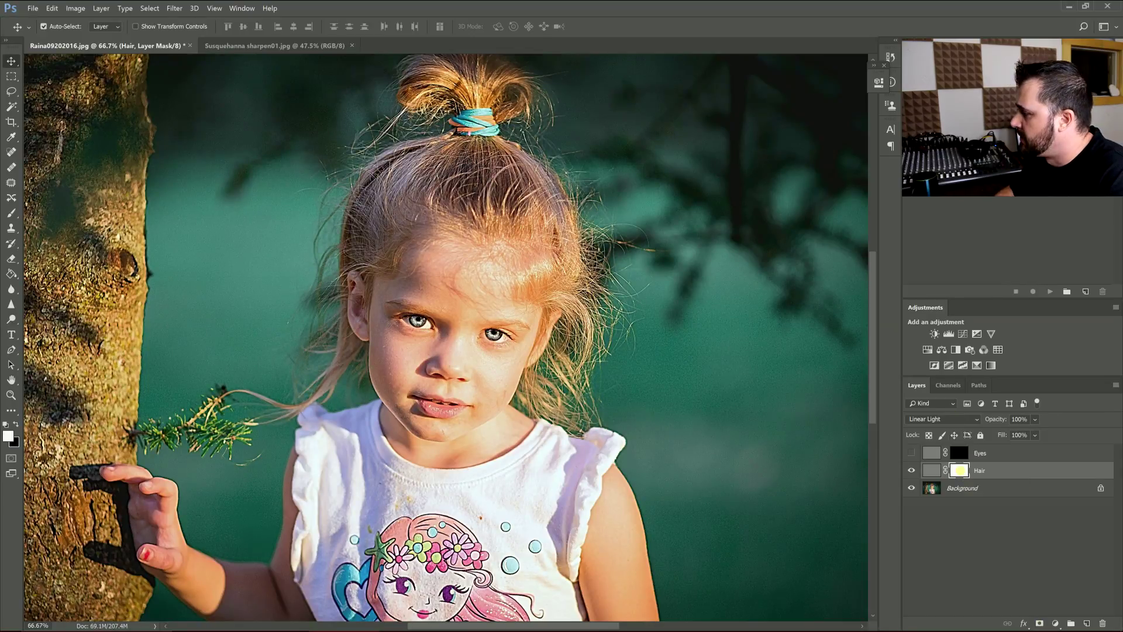
pyautogui.hotkey('ctrl', 'i')
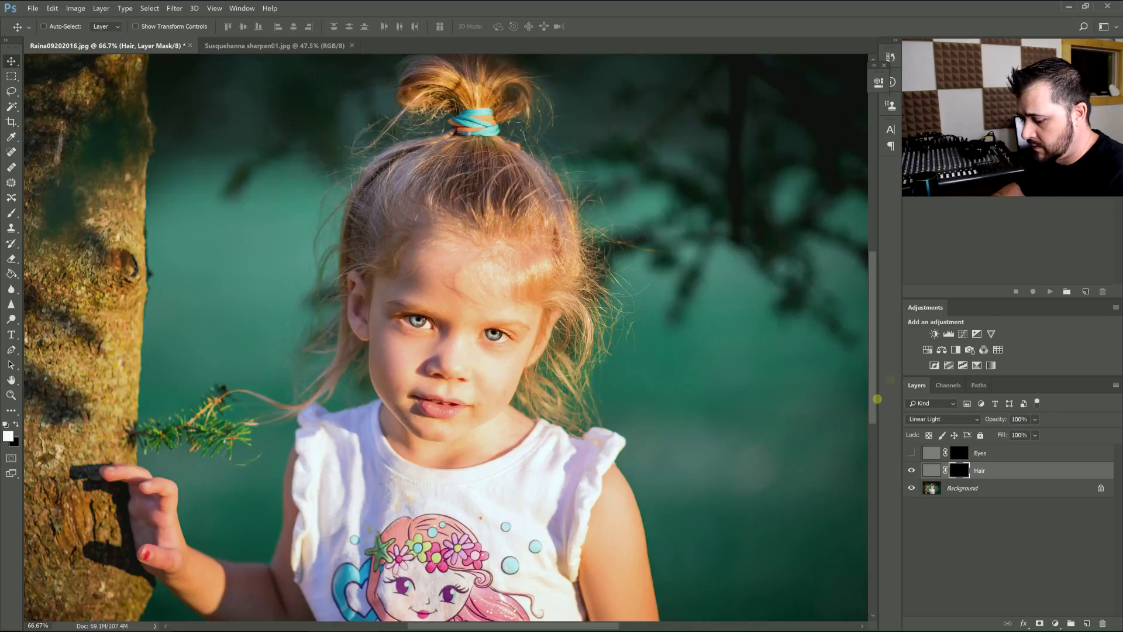
pyautogui.press('ctrl')
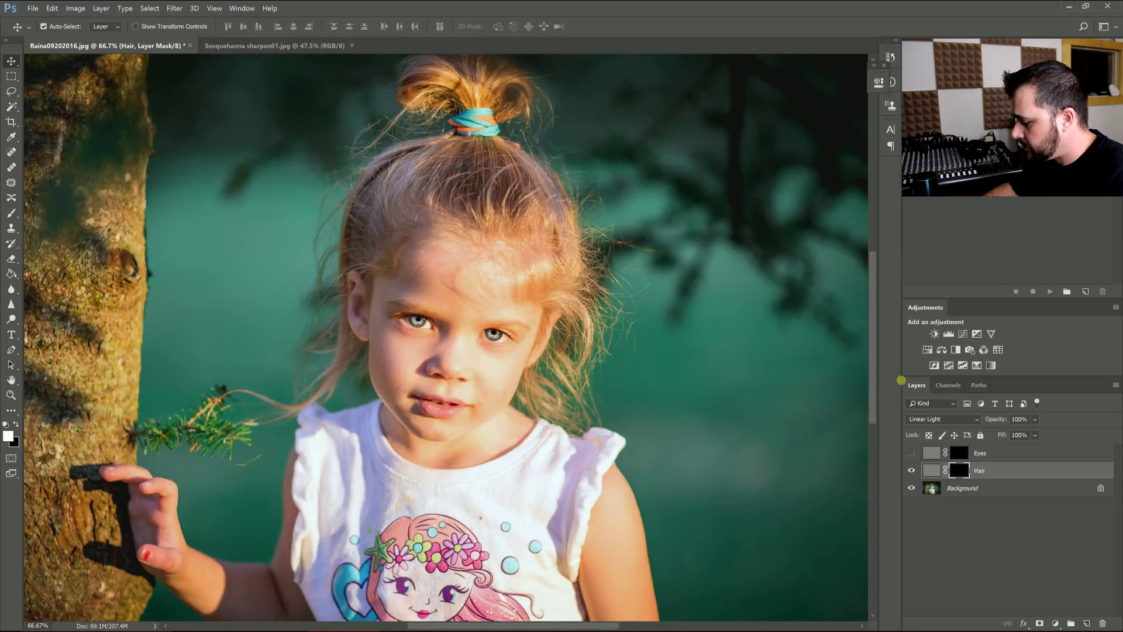
pyautogui.hotkey('ctrl', '-')
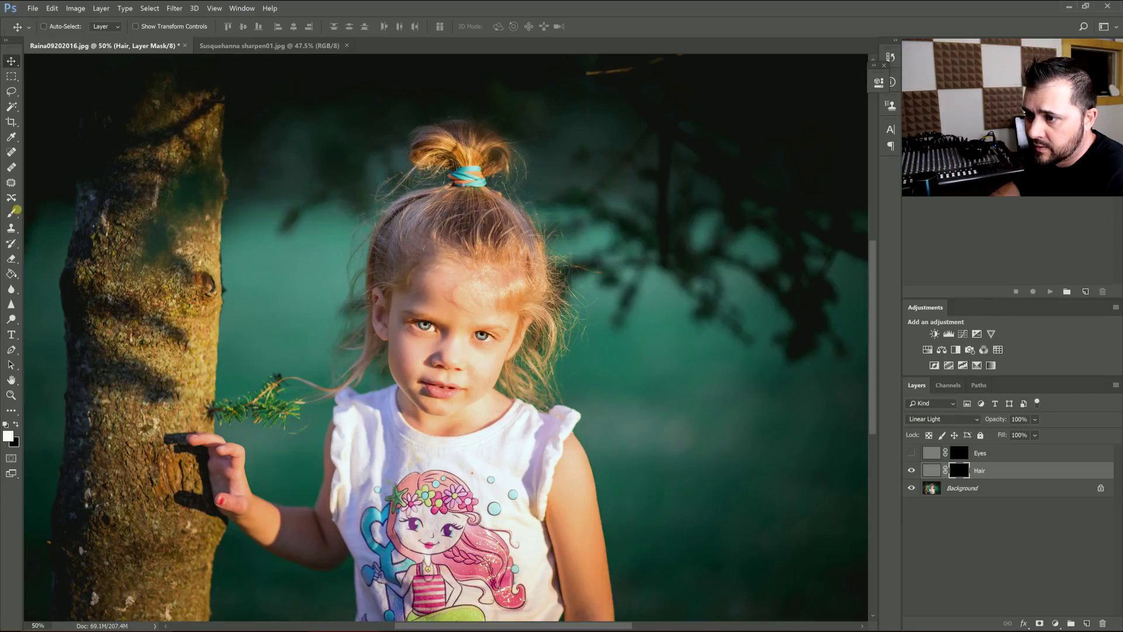
pyautogui.click(11, 212)
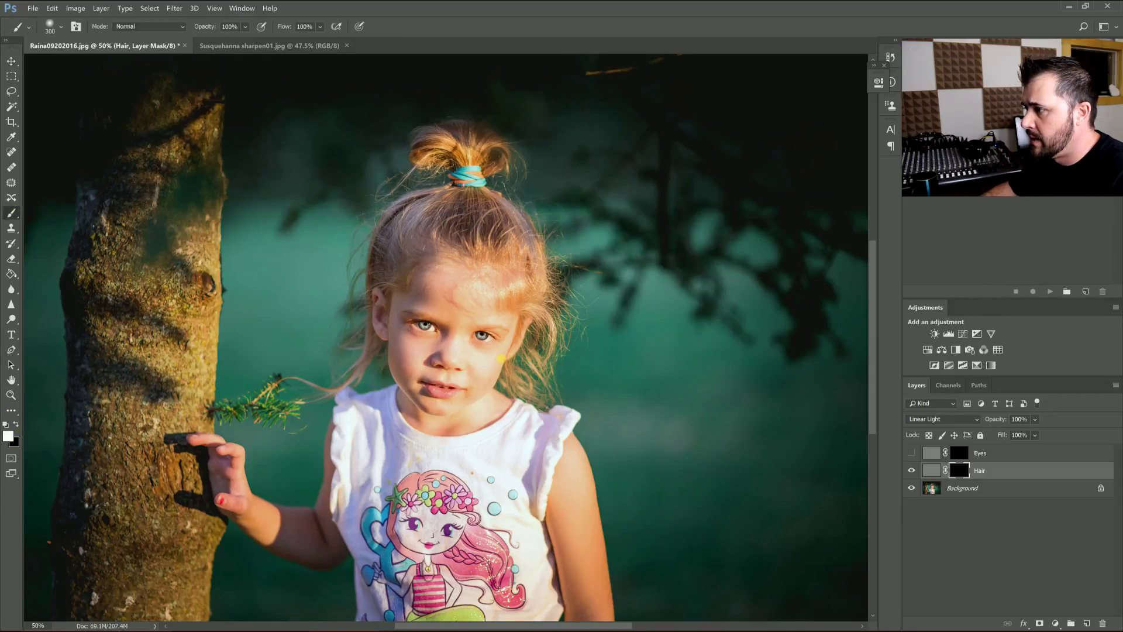
# Paint white on the Hair mask over the hair bun and left side of the hair
pyautogui.hotkey('ctrl', '+')
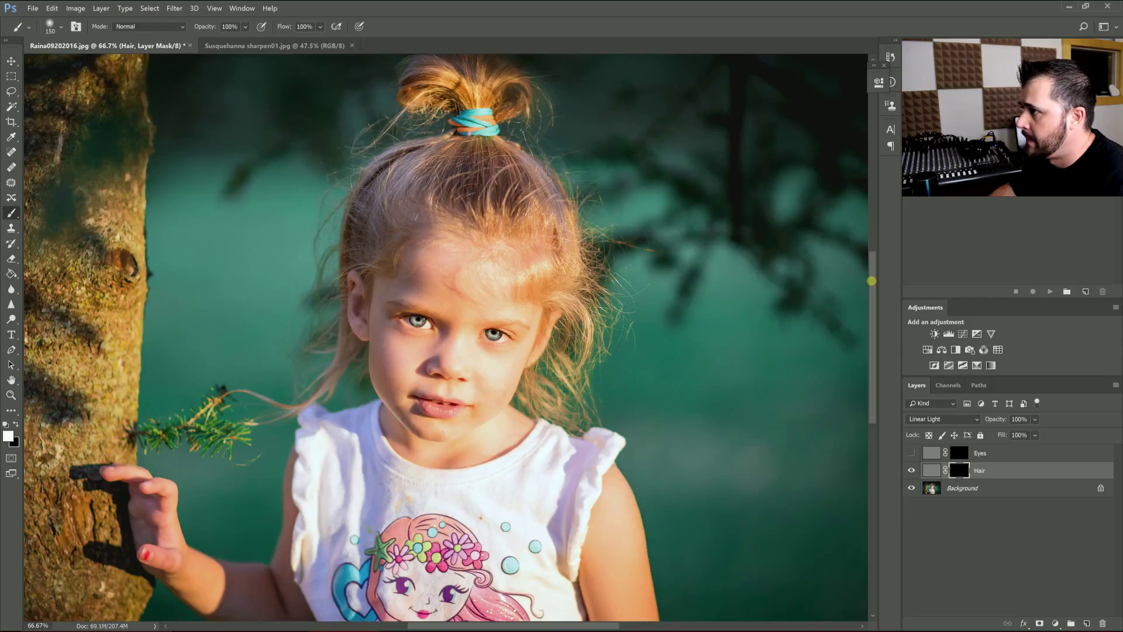
pyautogui.scroll(2, 872, 281)
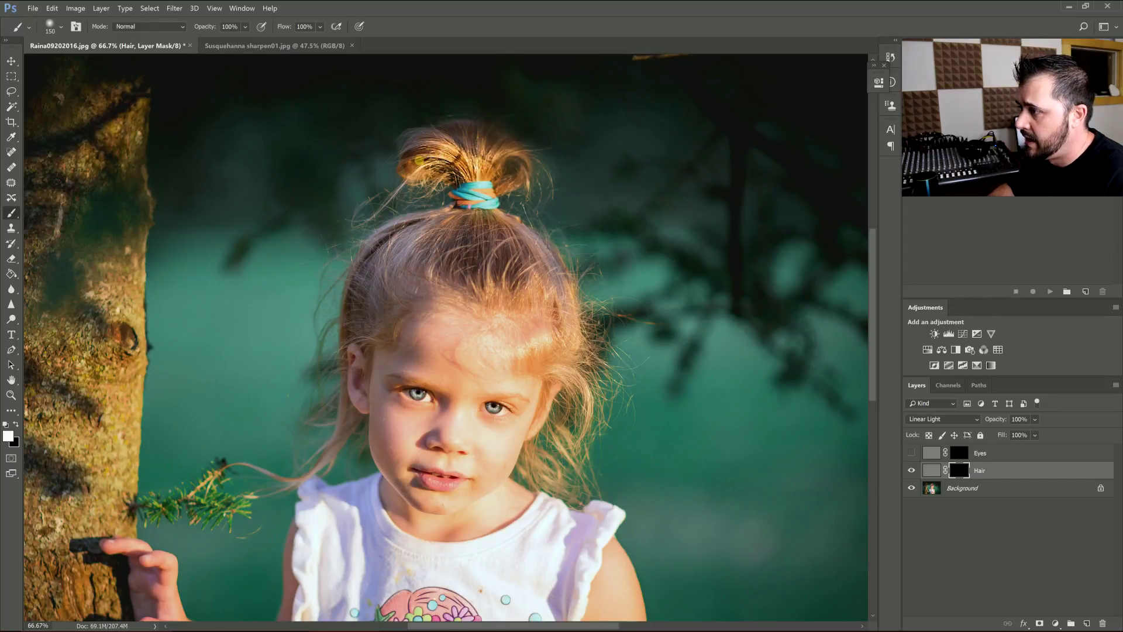
pyautogui.click(486, 142)
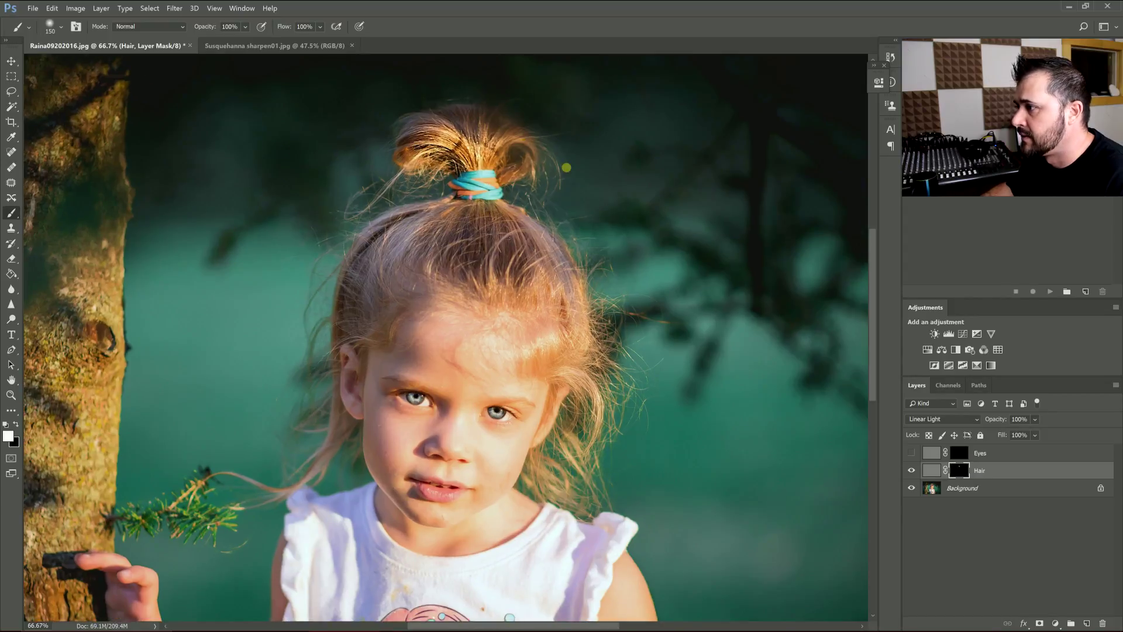
pyautogui.hotkey('ctrl', '+')
pyautogui.hotkey('ctrl', '+')
pyautogui.hotkey('ctrl', '-')
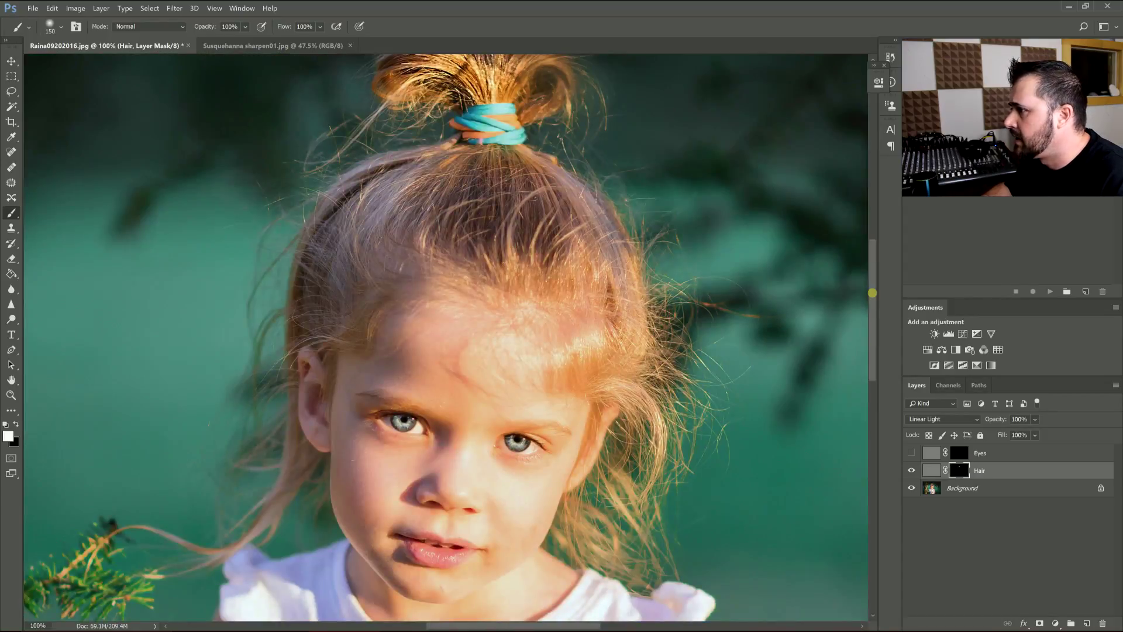
pyautogui.scroll(3, 872, 292)
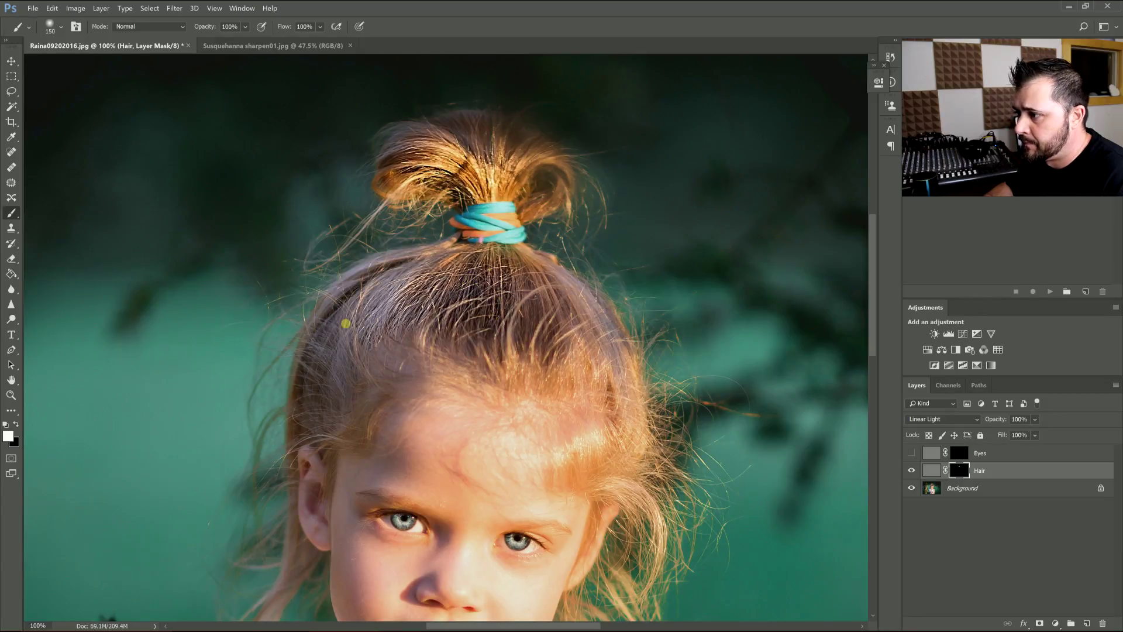
pyautogui.moveTo(346, 323); pyautogui.dragTo(348, 304)
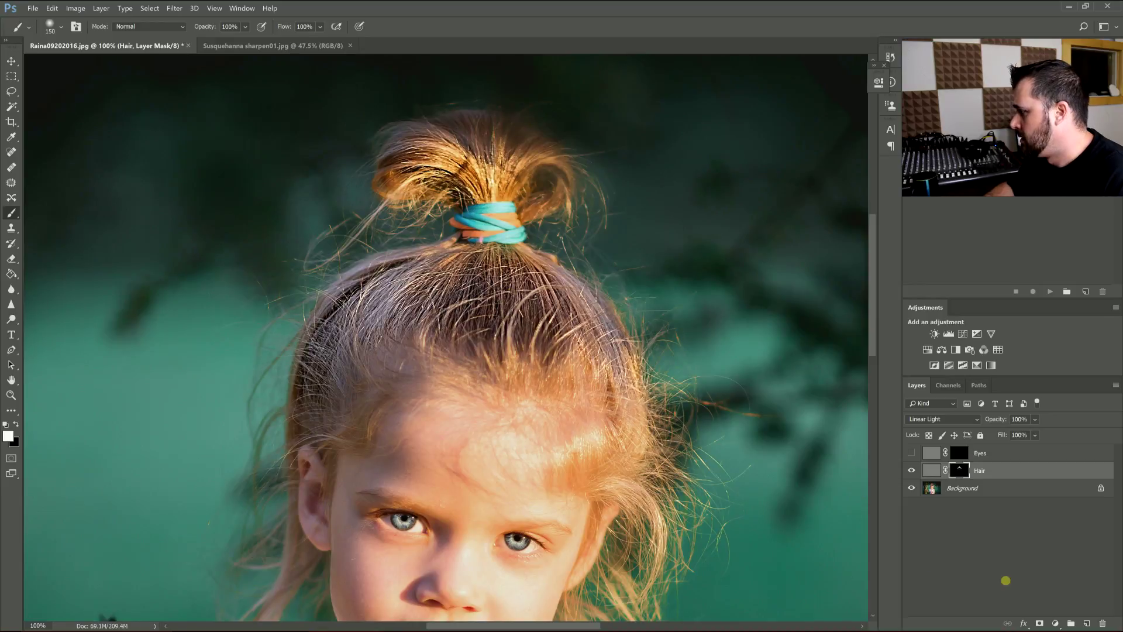
pyautogui.click(911, 472)
pyautogui.click(911, 471)
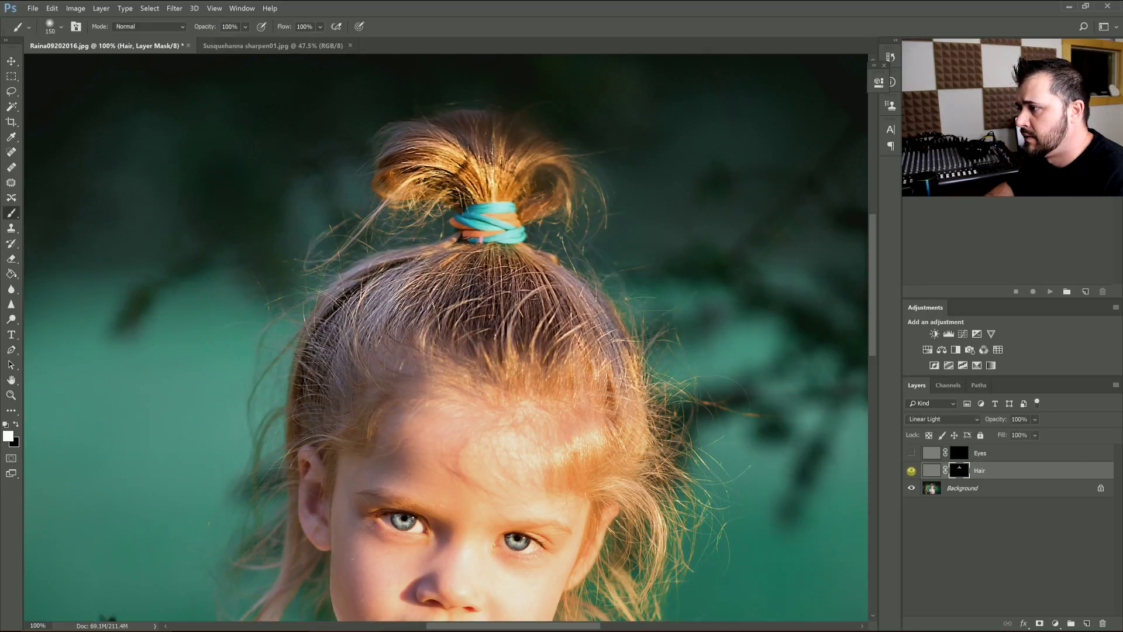
pyautogui.hotkey('ctrl', '0')
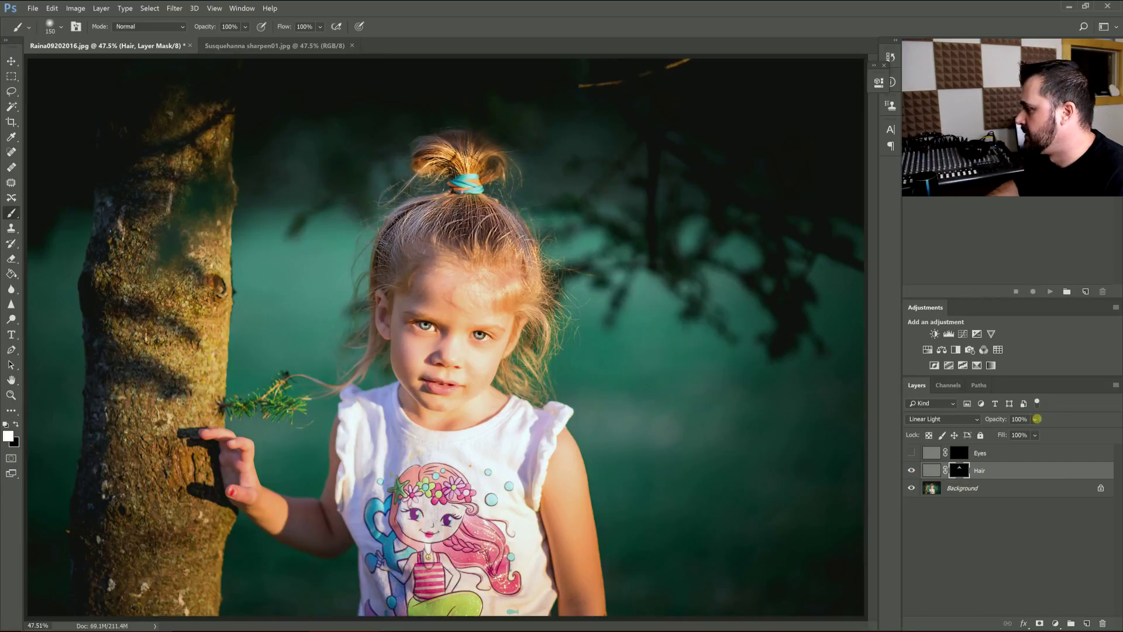
# Lower Hair layer opacity to 29%, then select and show the Eyes layer
pyautogui.click(1035, 419)
pyautogui.moveTo(1034, 434); pyautogui.dragTo(989, 434)
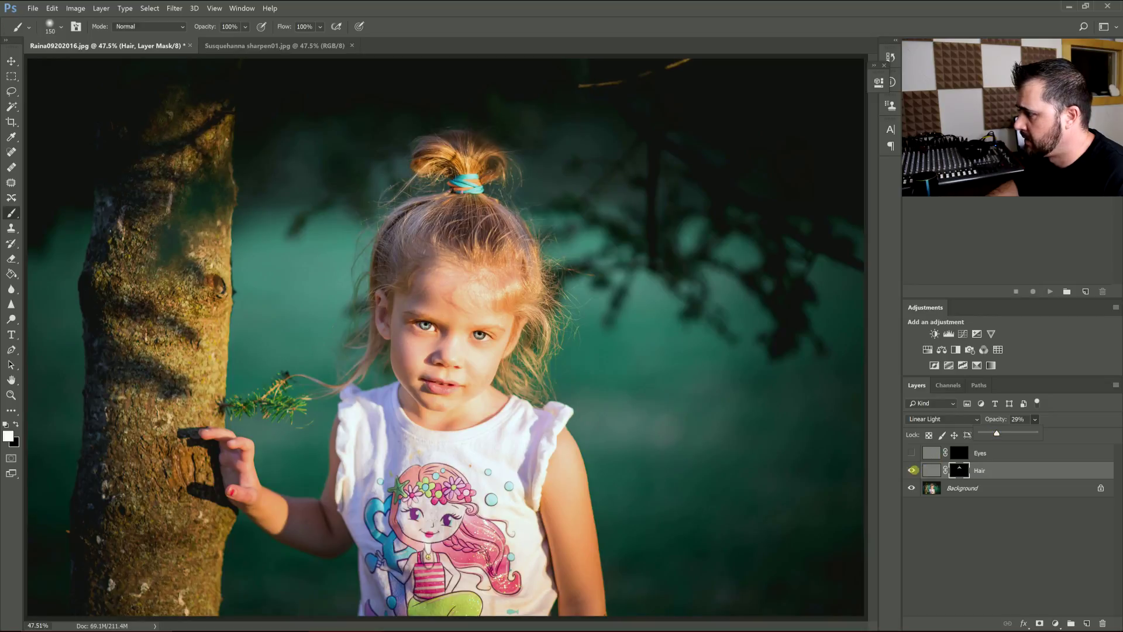
pyautogui.click(911, 470)
pyautogui.click(911, 470)
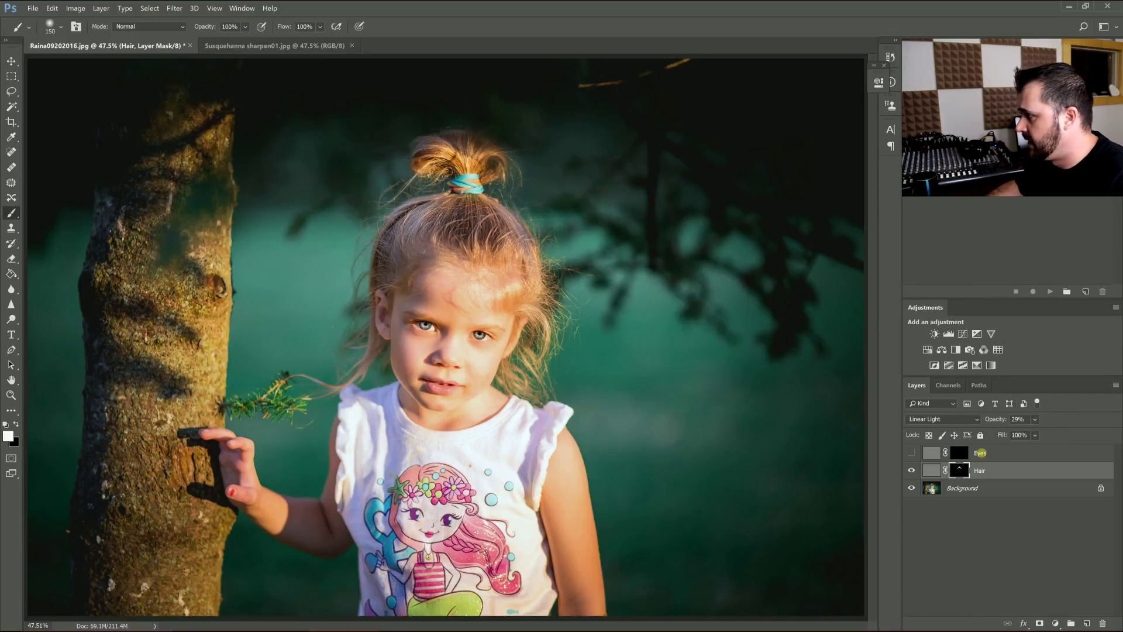
pyautogui.click(931, 452)
pyautogui.click(912, 451)
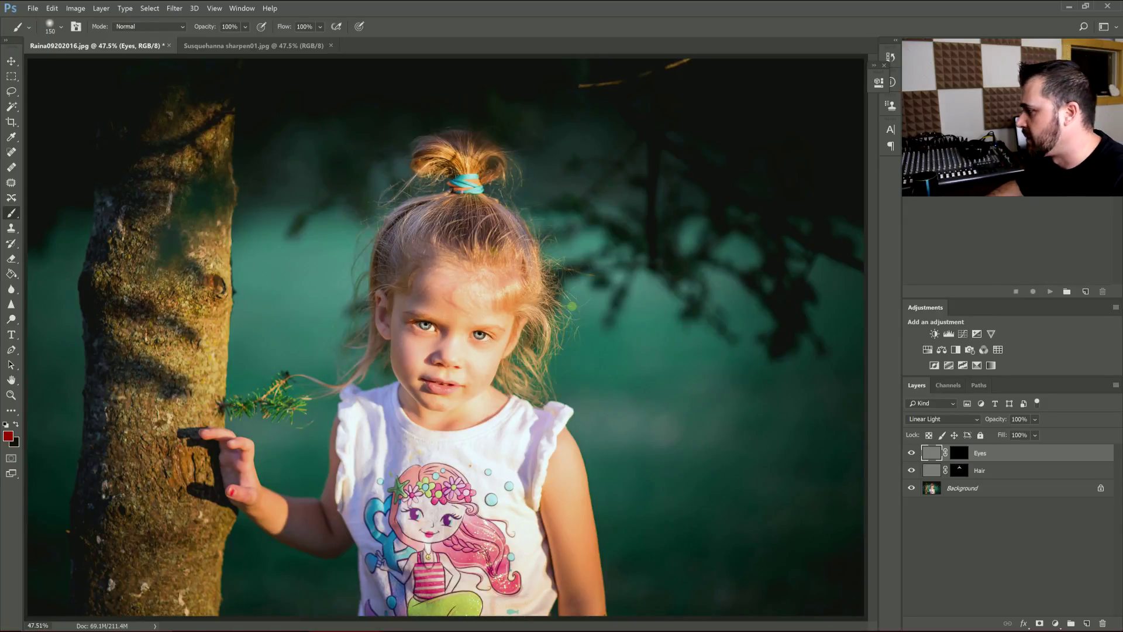
# Paint white on the Eyes mask over both irises with a small brush
pyautogui.click(960, 453)
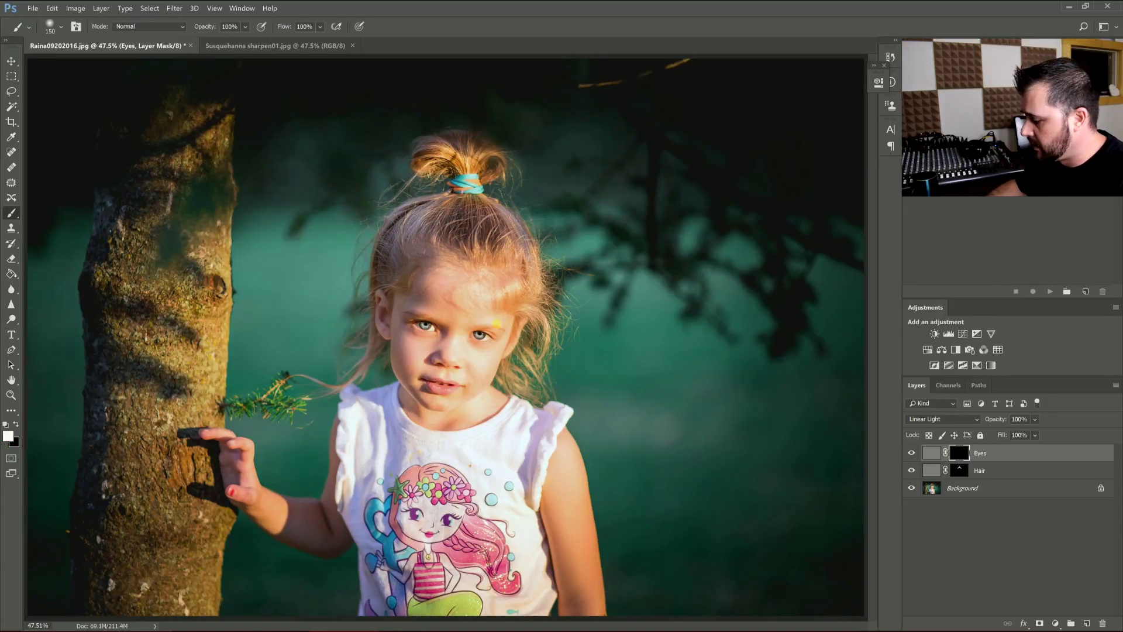
pyautogui.hotkey('ctrl', '+')
pyautogui.hotkey('ctrl', '+')
pyautogui.hotkey('ctrl', '+')
pyautogui.hotkey('ctrl', '+')
pyautogui.hotkey('ctrl', '+')
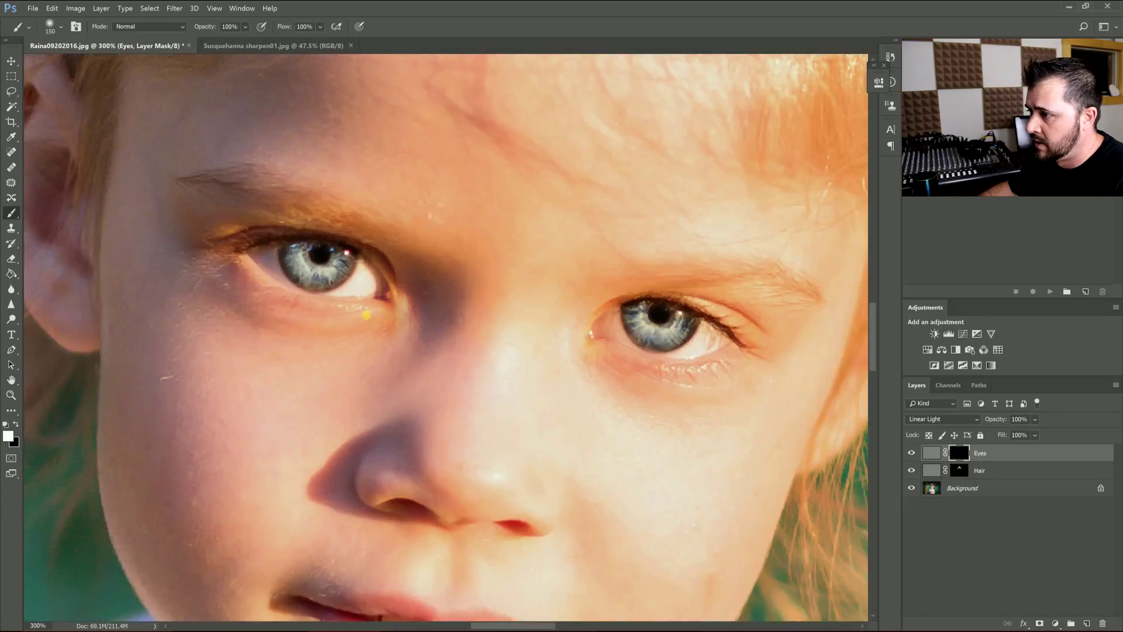
pyautogui.press('[')
pyautogui.press('[')
pyautogui.press('[')
pyautogui.press('[')
pyautogui.press('[')
pyautogui.press('[')
pyautogui.press('[')
pyautogui.press('[')
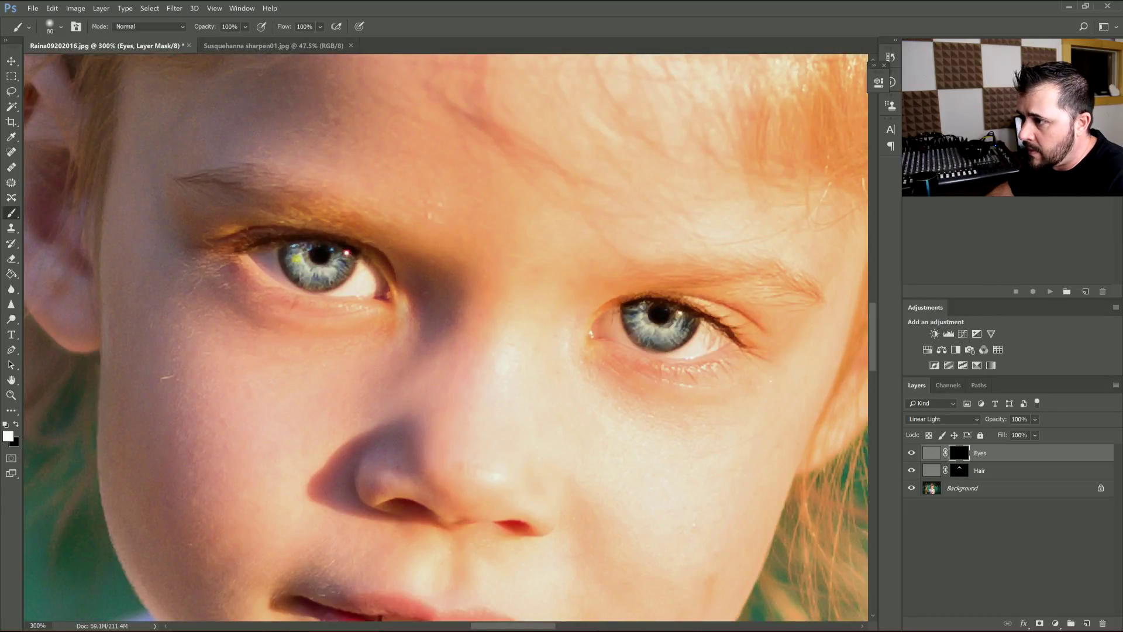
pyautogui.moveTo(300, 258)
pyautogui.mouseDown()
pyautogui.moveTo(311, 275)
pyautogui.moveTo(342, 258)
pyautogui.mouseUp()
pyautogui.press('[')
pyautogui.press('[')
pyautogui.press('[')
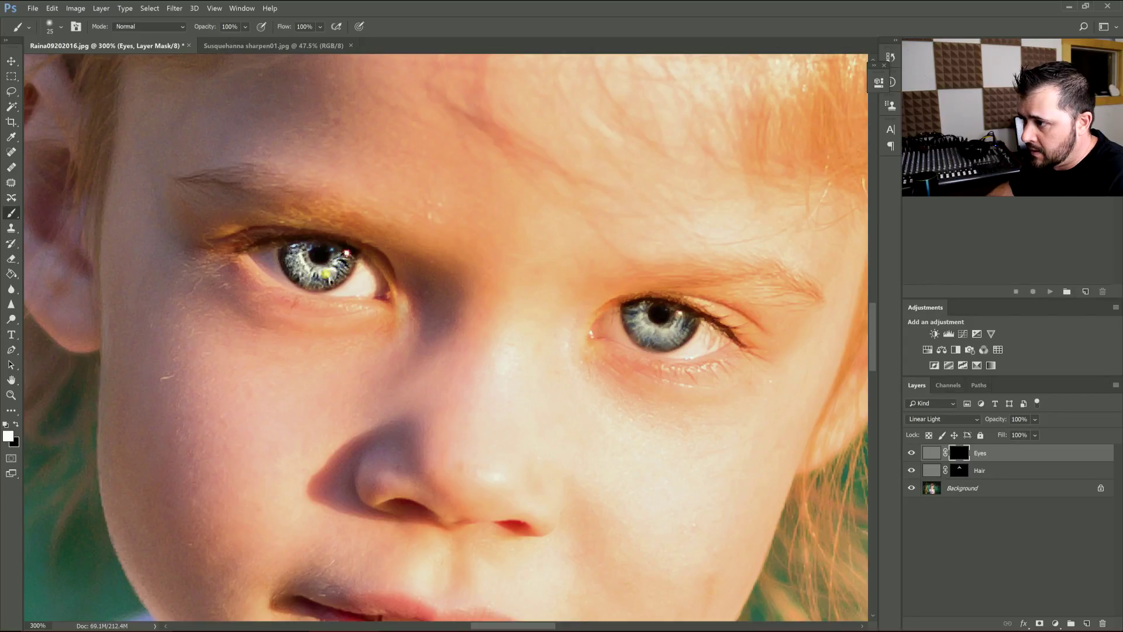
pyautogui.moveTo(626, 298)
pyautogui.mouseDown()
pyautogui.moveTo(642, 313)
pyautogui.moveTo(636, 323)
pyautogui.moveTo(663, 335)
pyautogui.moveTo(685, 319)
pyautogui.moveTo(685, 339)
pyautogui.moveTo(630, 321)
pyautogui.moveTo(624, 305)
pyautogui.mouseUp()
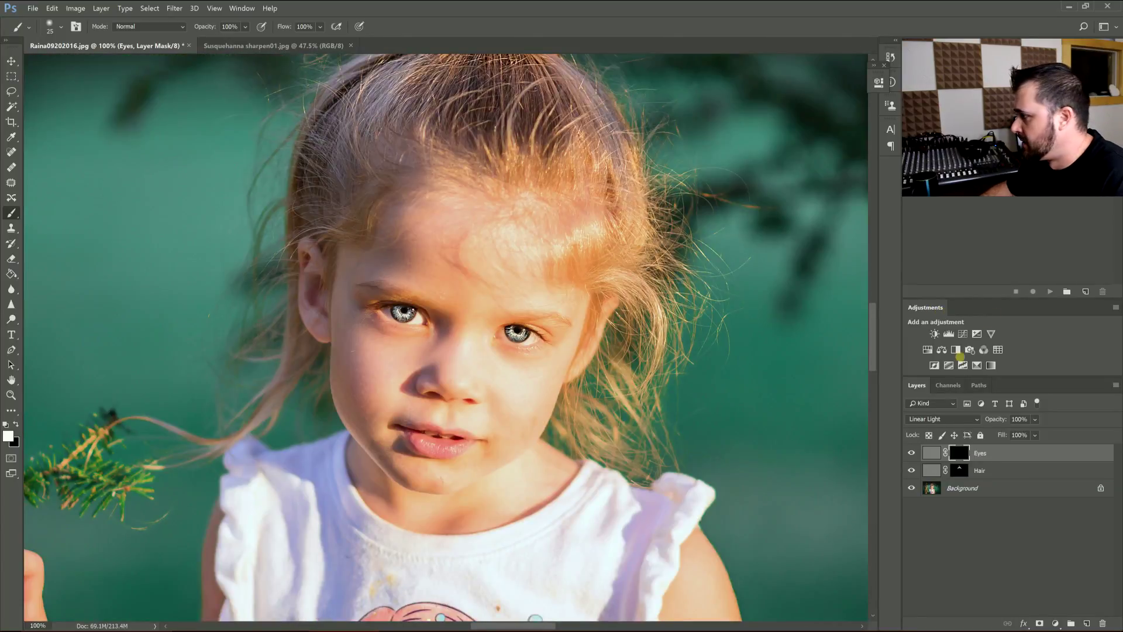
# Reduce the Eyes layer opacity to 48%
pyautogui.hotkey('ctrl', '-')
pyautogui.click(1034, 419)
pyautogui.moveTo(1033, 430); pyautogui.dragTo(1005, 432)
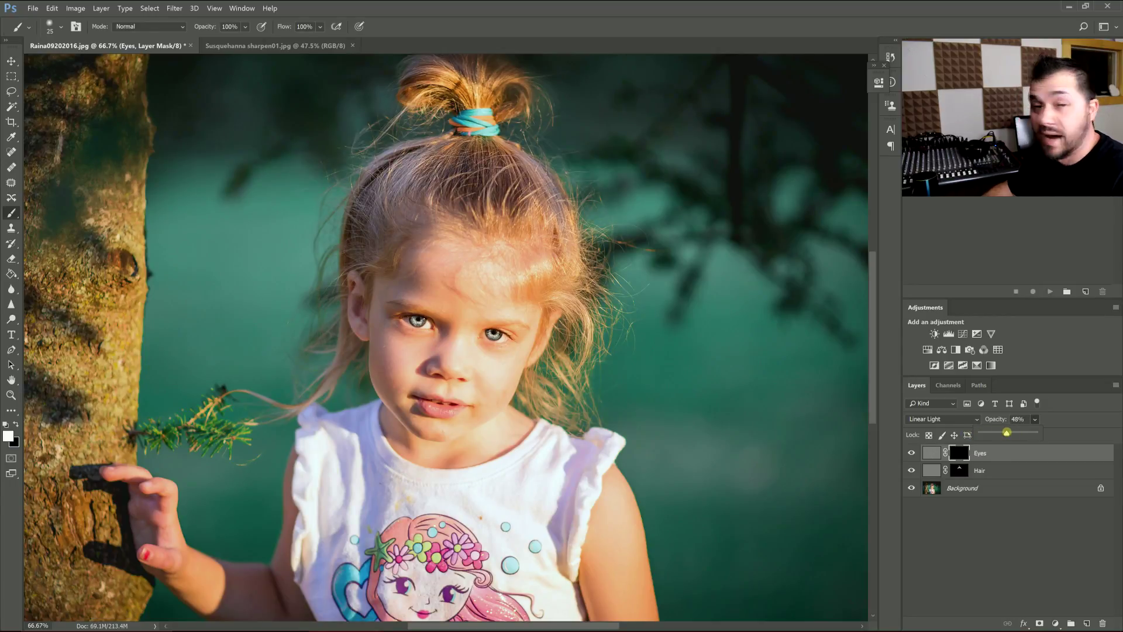
pyautogui.click(931, 453)
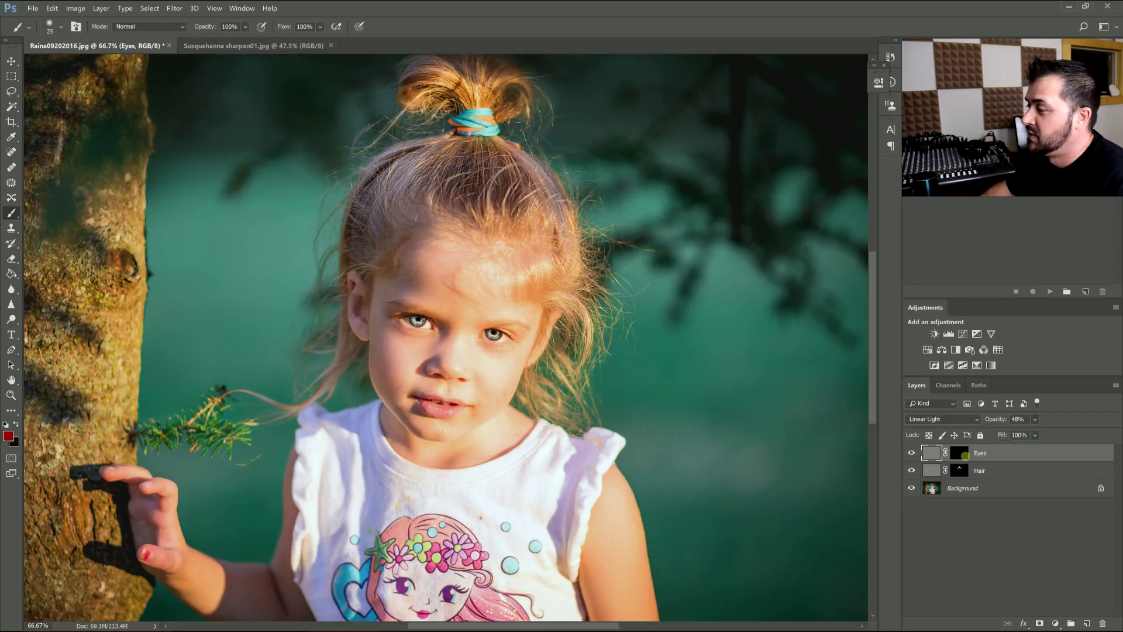
pyautogui.click(909, 453)
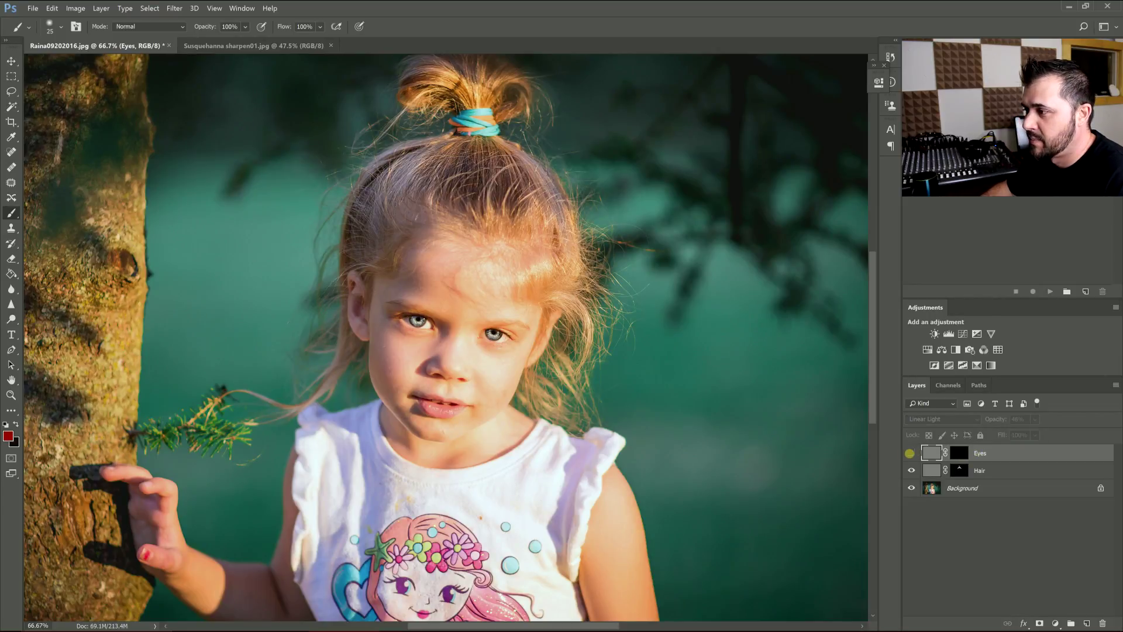
pyautogui.click(910, 453)
pyautogui.hotkey('ctrl', '+')
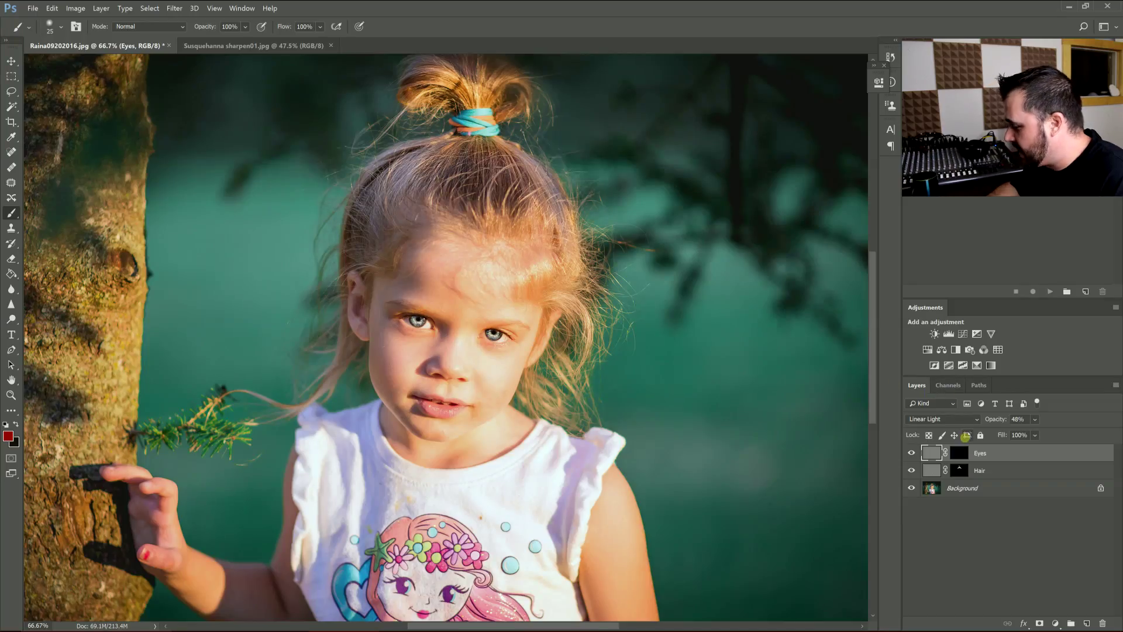
pyautogui.click(959, 471)
pyautogui.hotkey('ctrl', '+')
pyautogui.hotkey('ctrl', '+')
pyautogui.press('[')
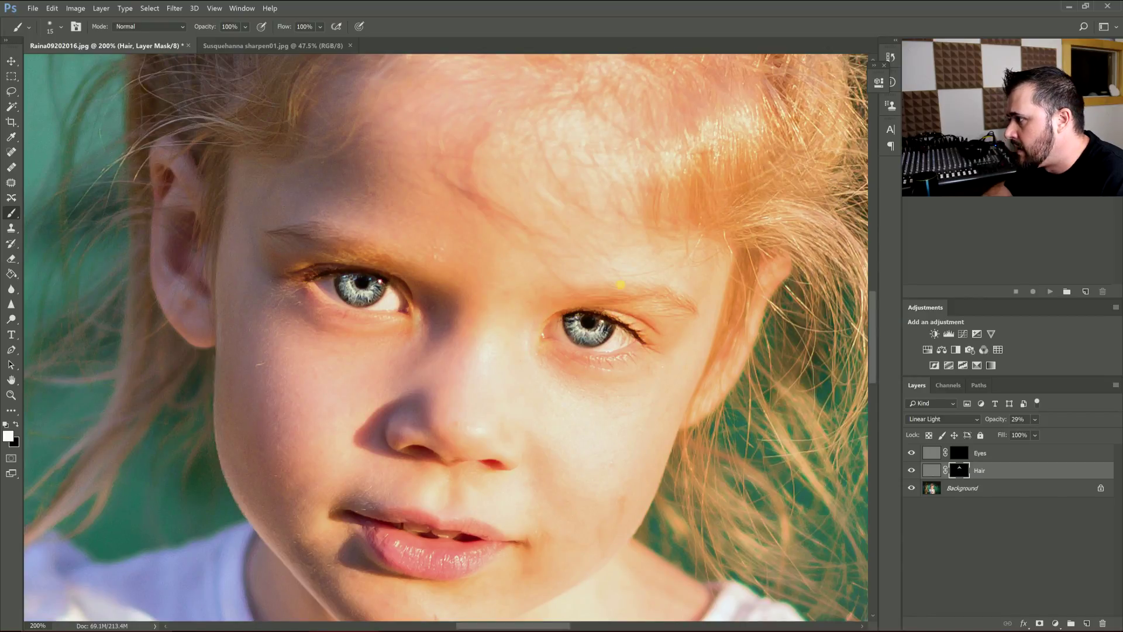
pyautogui.press(']')
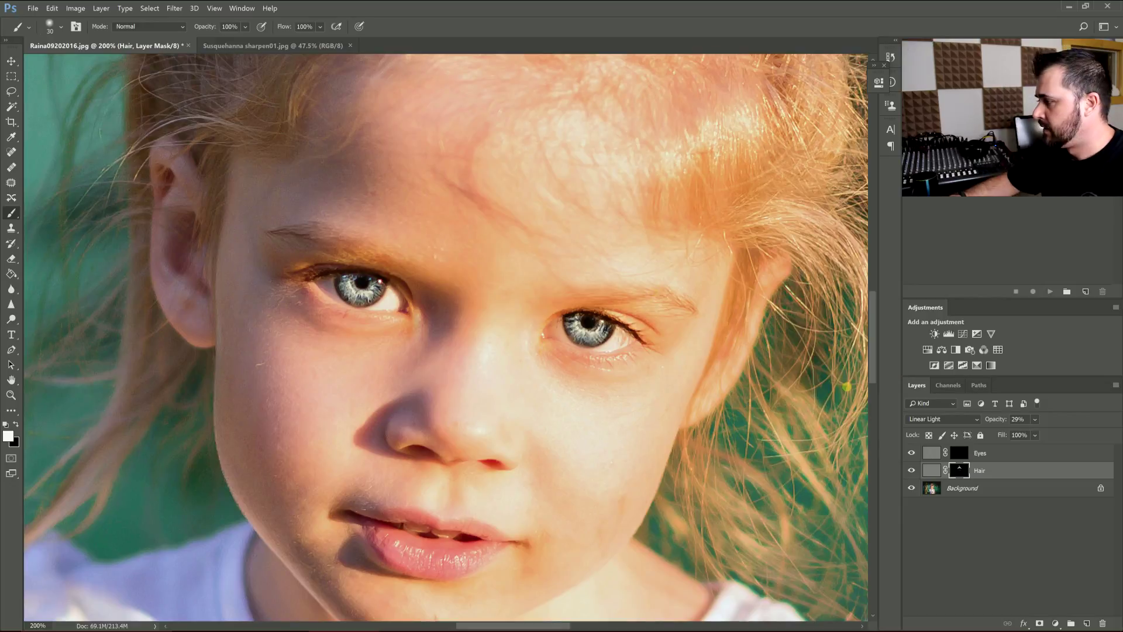
pyautogui.hotkey('ctrl', '0')
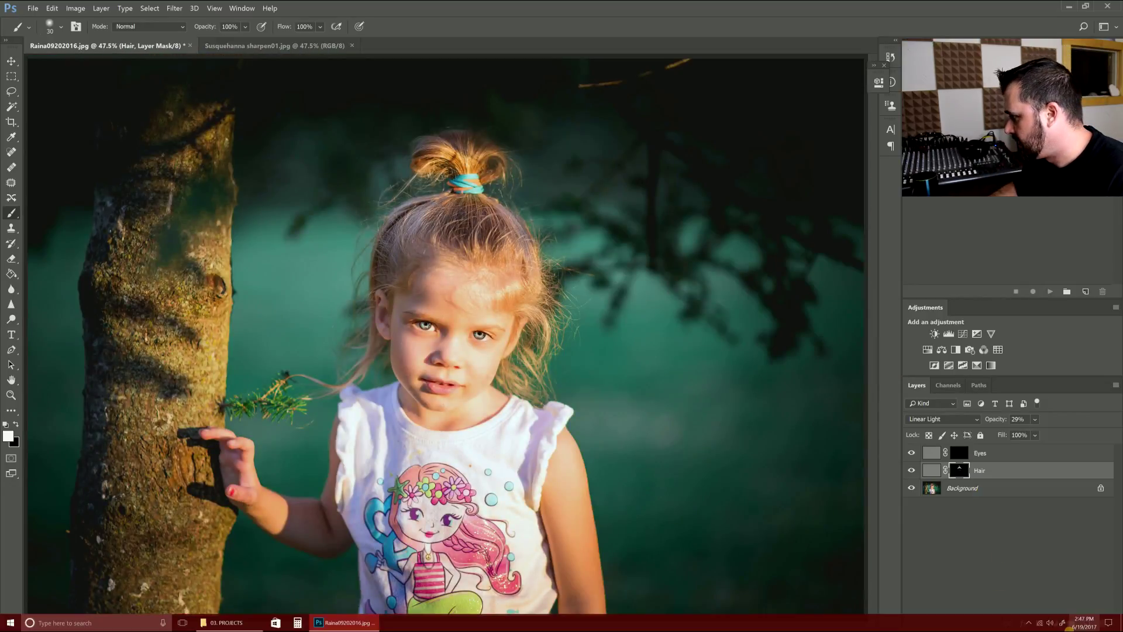
pyautogui.click(1071, 623)
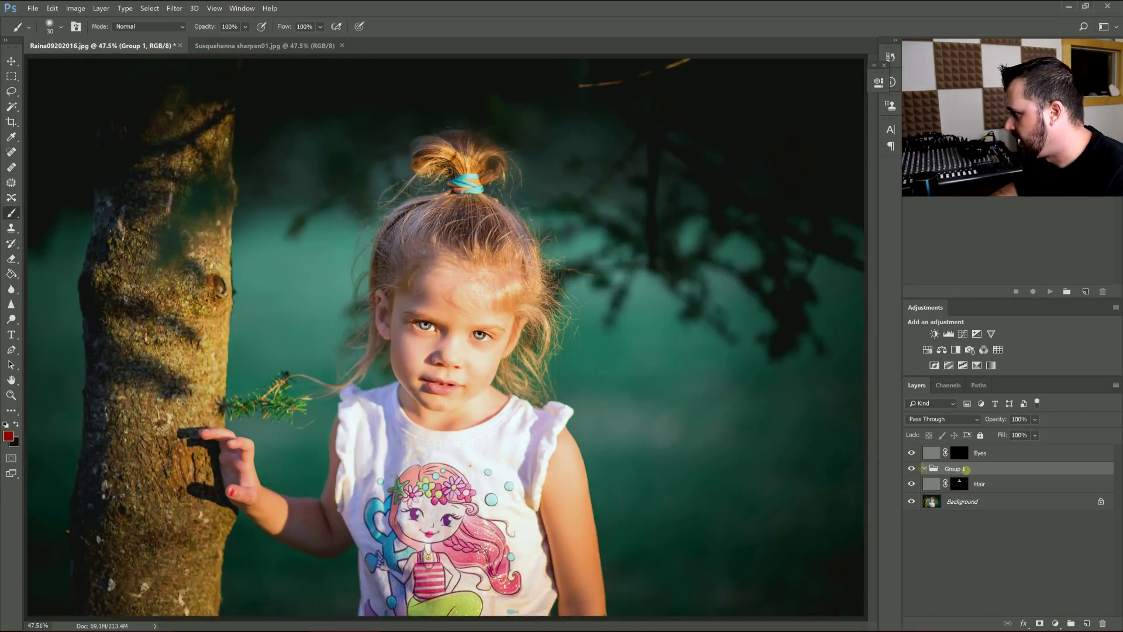
# Move the Eyes and Hair layers into Group 1 and collapse the group
pyautogui.moveTo(963, 470); pyautogui.dragTo(922, 450)
pyautogui.click(986, 466)
pyautogui.keyDown('shift'); pyautogui.click(980, 484); pyautogui.keyUp('shift')
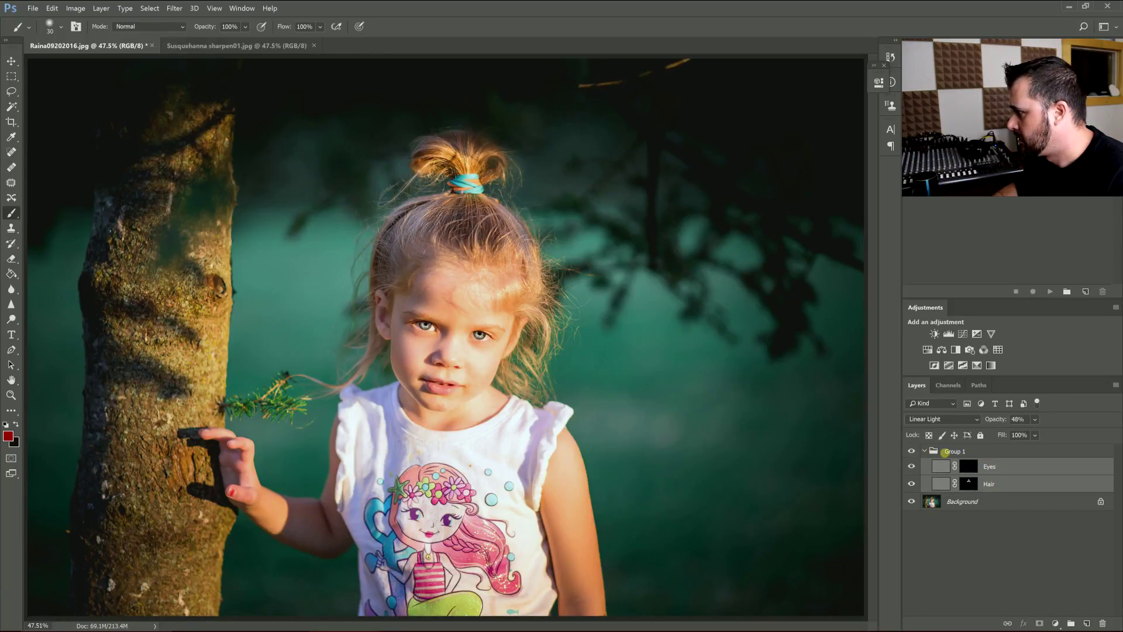
pyautogui.click(922, 451)
# Toggle Group 1's visibility at 100% zoom to compare, then fit and expand it
pyautogui.hotkey('ctrl', '+')
pyautogui.hotkey('ctrl', '+')
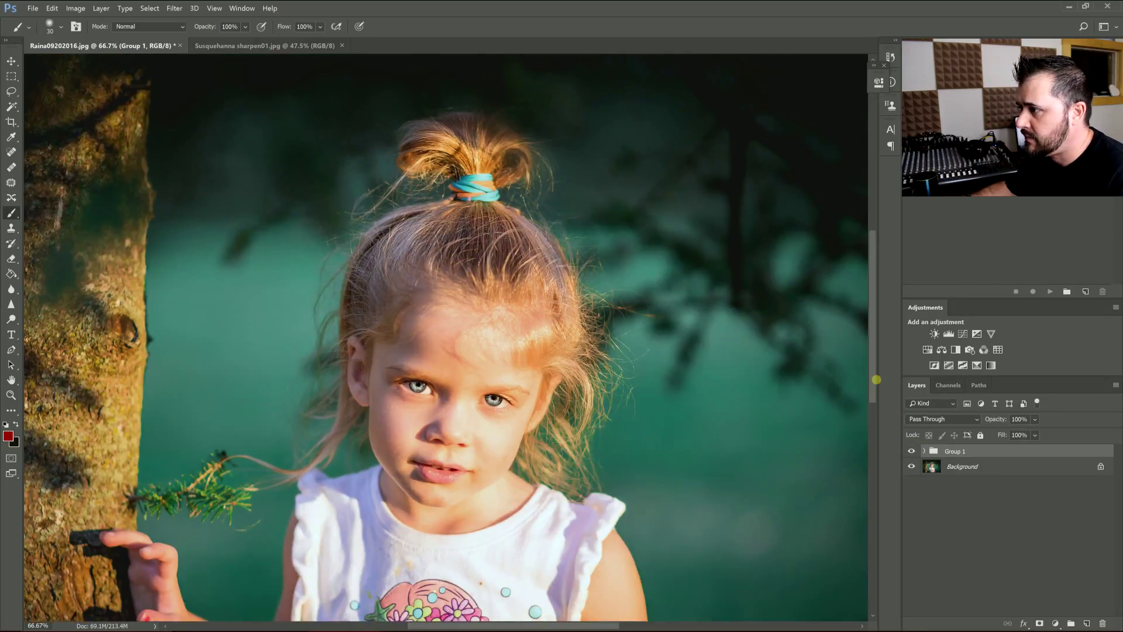
pyautogui.hotkey('ctrl', '+')
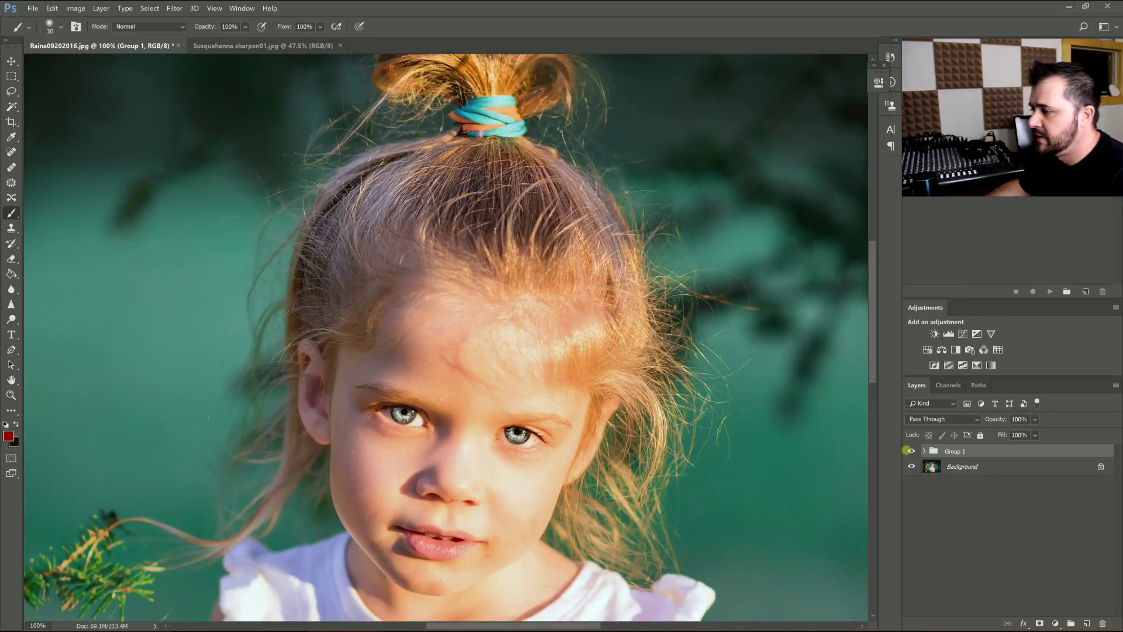
pyautogui.click(910, 451)
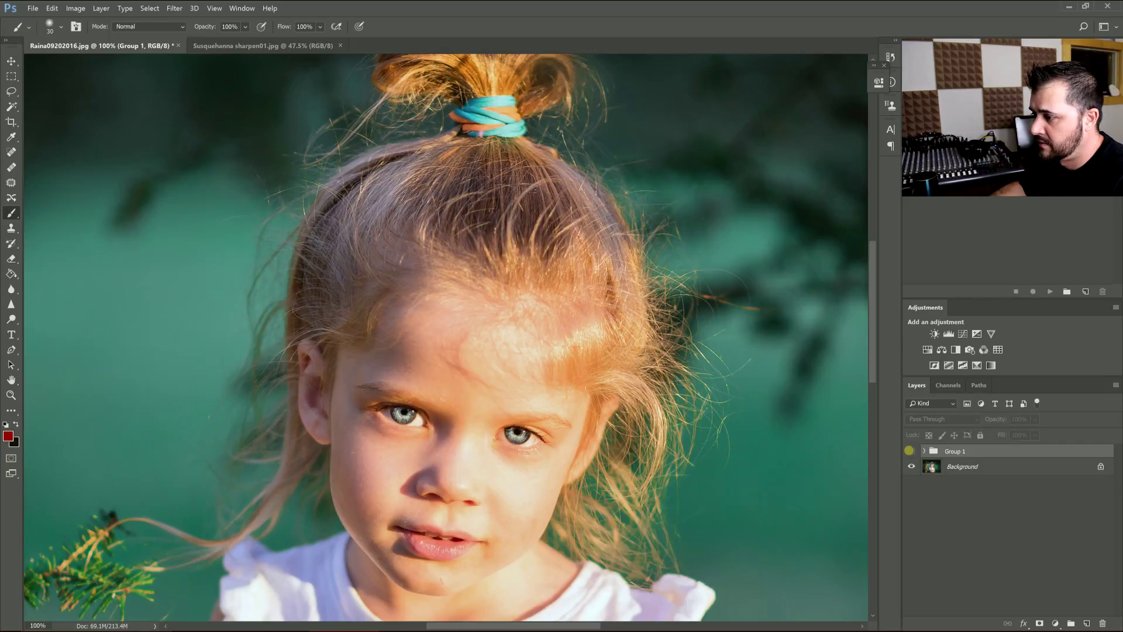
pyautogui.click(910, 450)
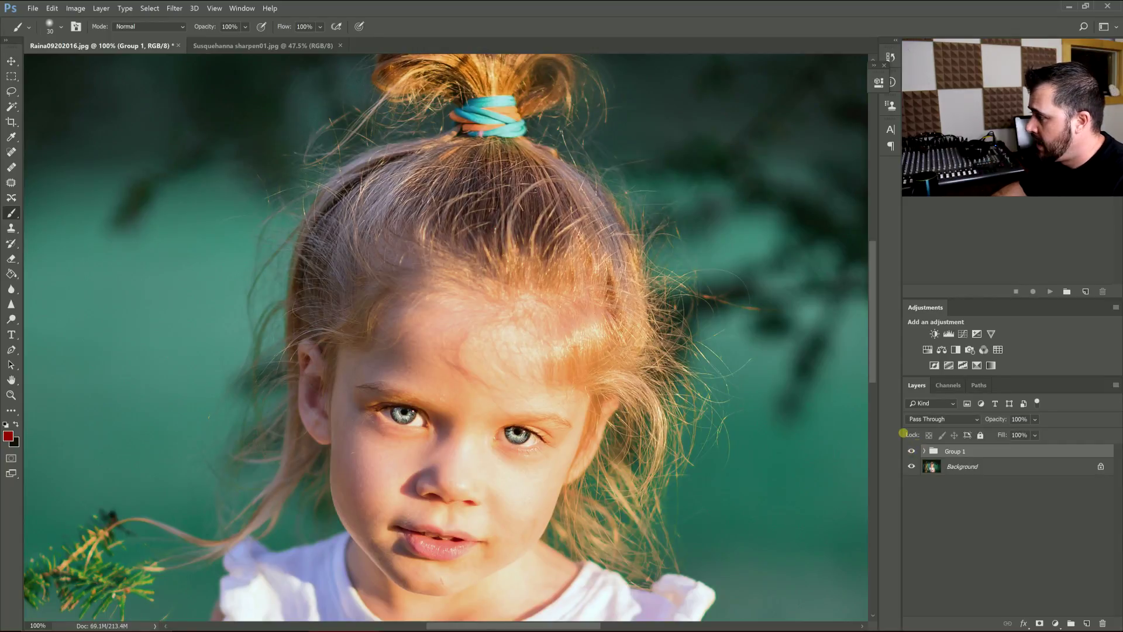
pyautogui.hotkey('ctrl', '-')
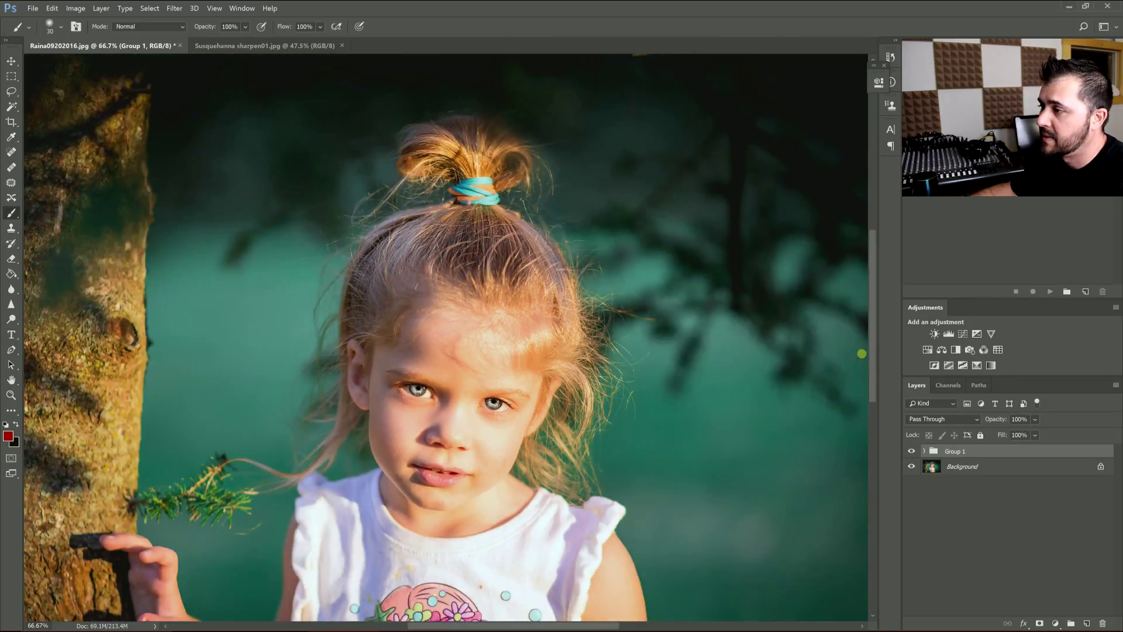
pyautogui.hotkey('ctrl', '-')
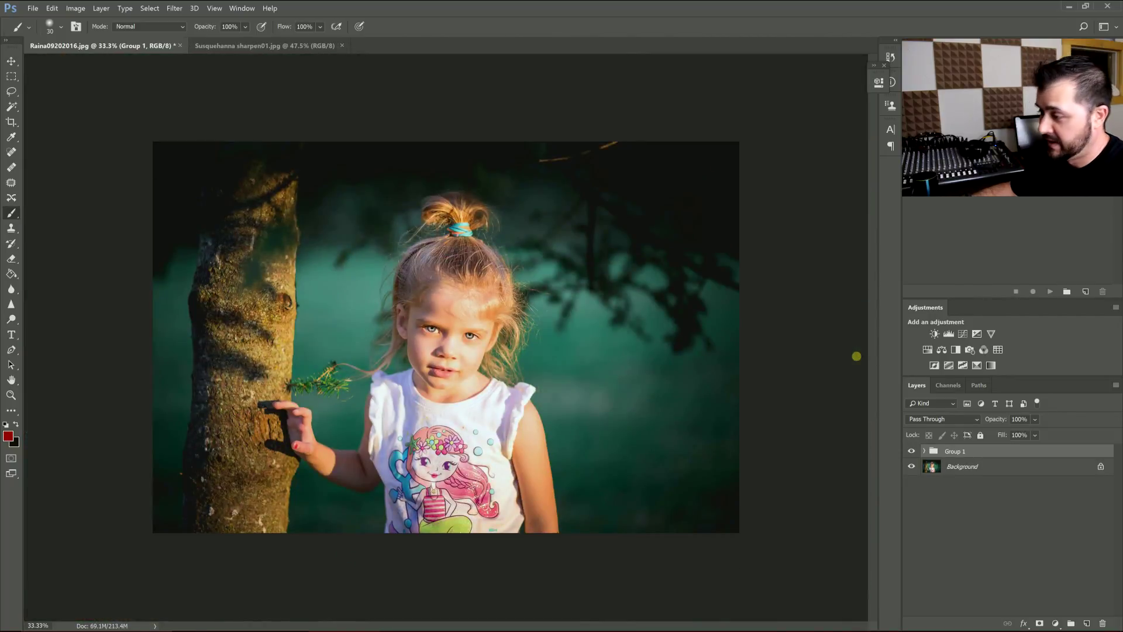
pyautogui.hotkey('ctrl', '0')
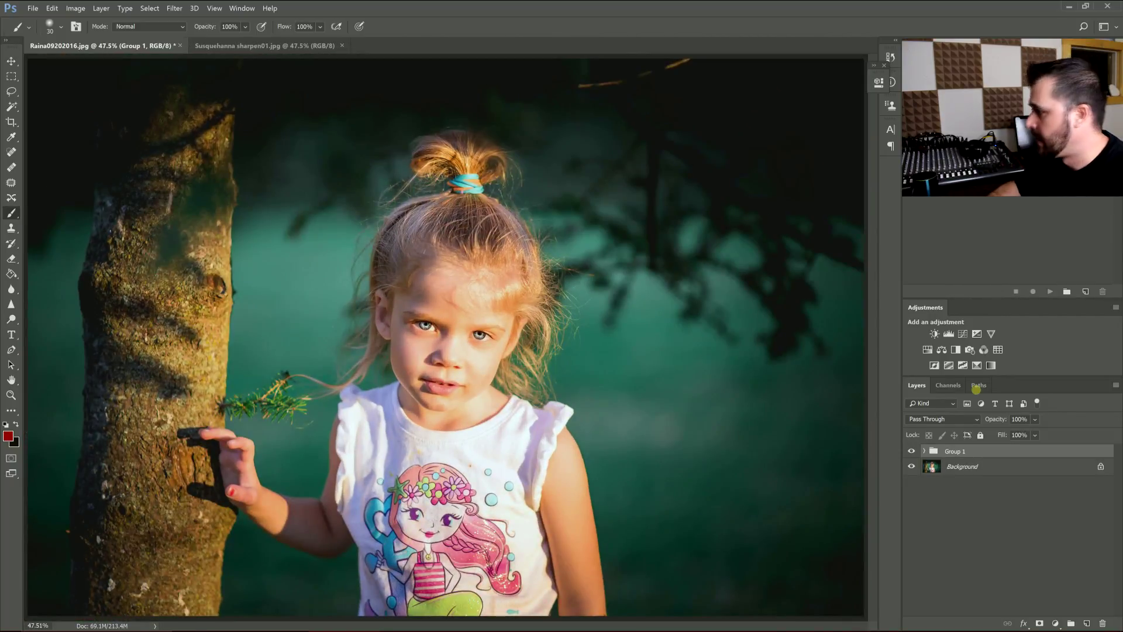
pyautogui.click(924, 450)
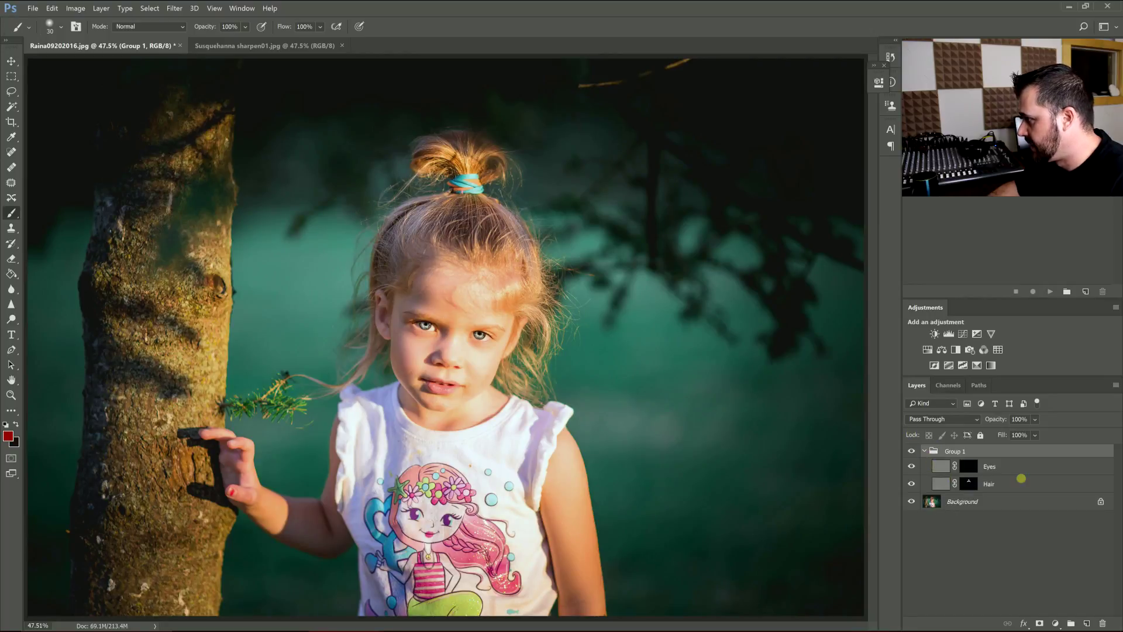
# Duplicate the Hair layer and fill the copy's mask with black
pyautogui.moveTo(1003, 484); pyautogui.dragTo(1087, 621)
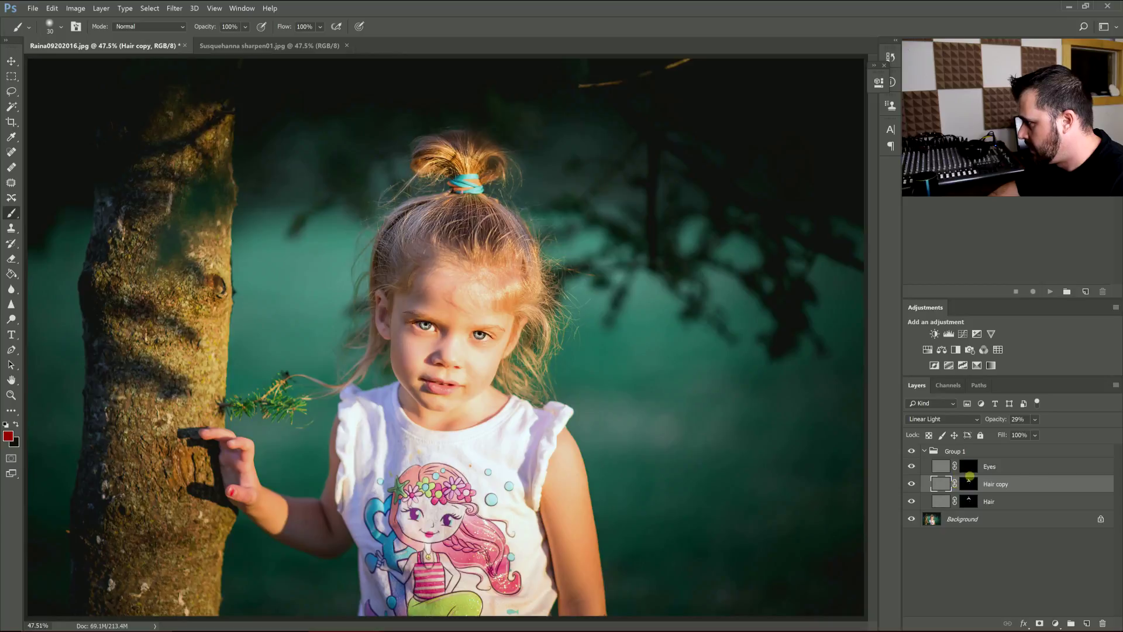
pyautogui.click(967, 483)
pyautogui.press('d')
pyautogui.hotkey('ctrl', 'BackSpace')
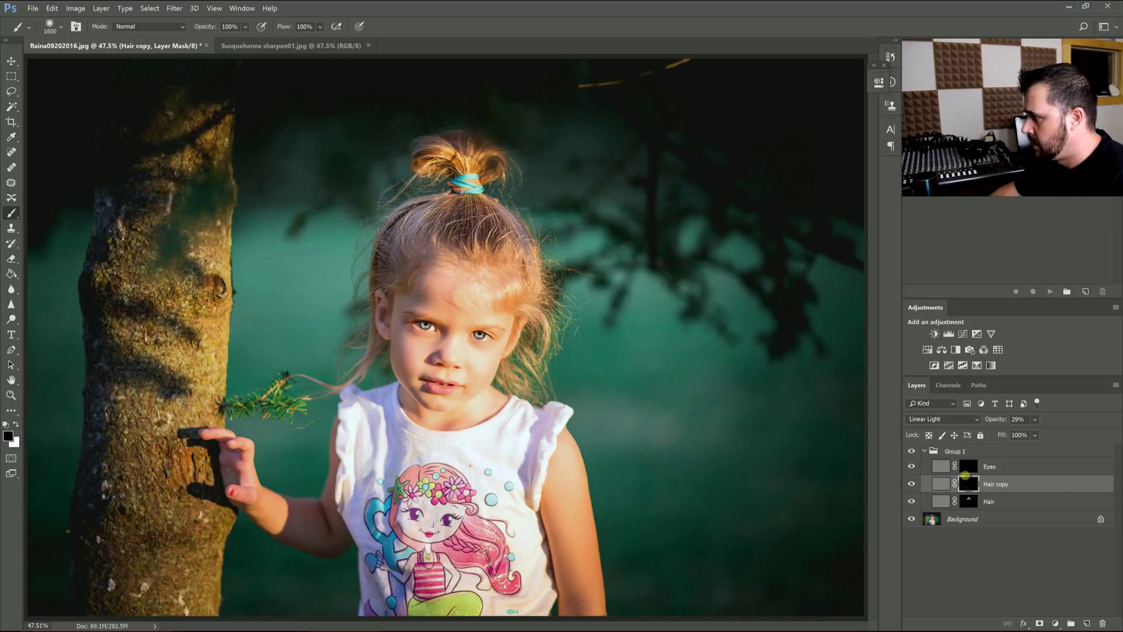
# Rename the Hair copy to 'Tree' and target its mask
pyautogui.click(940, 483)
pyautogui.press('[')
pyautogui.press('[')
pyautogui.press('[')
pyautogui.press('[')
pyautogui.press('[')
pyautogui.press('[')
pyautogui.press('[')
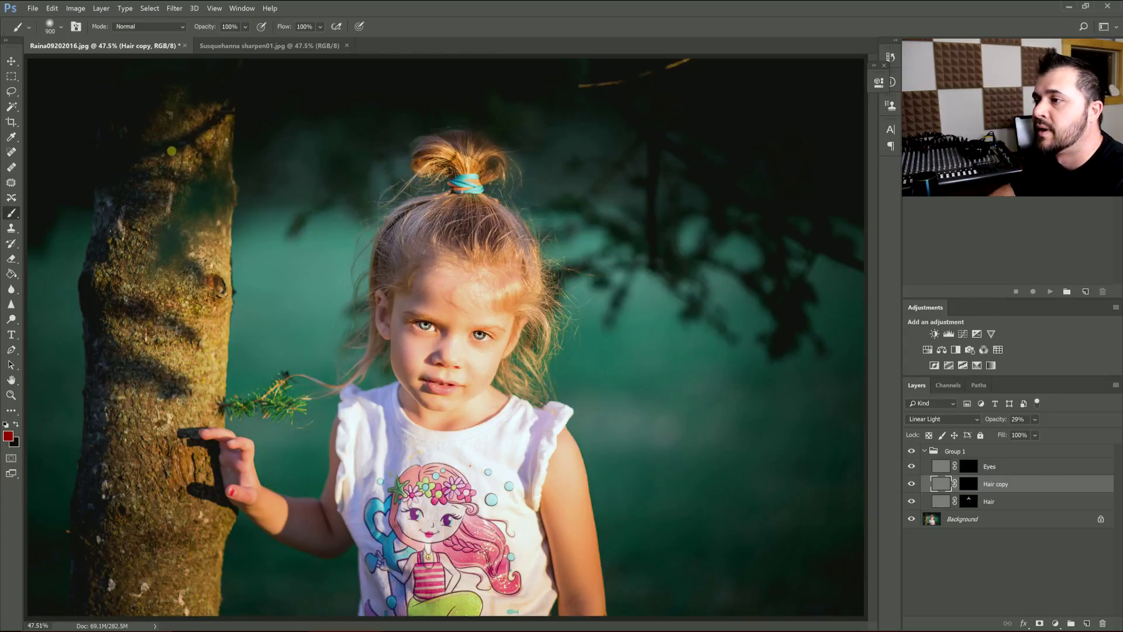
pyautogui.doubleClick(1000, 483)
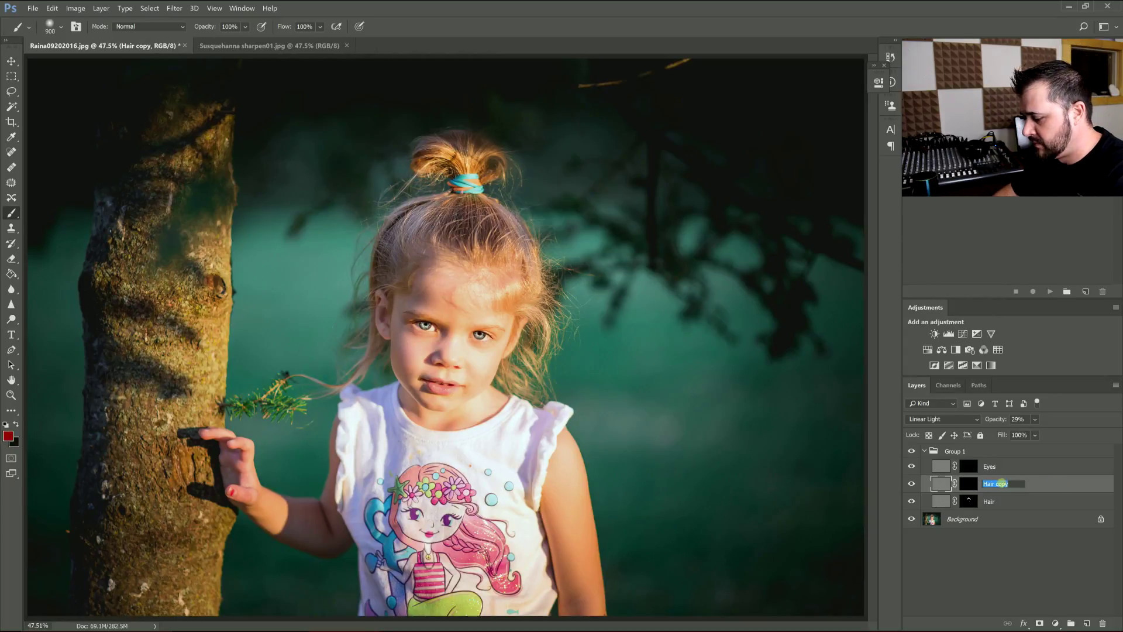
pyautogui.write('T')
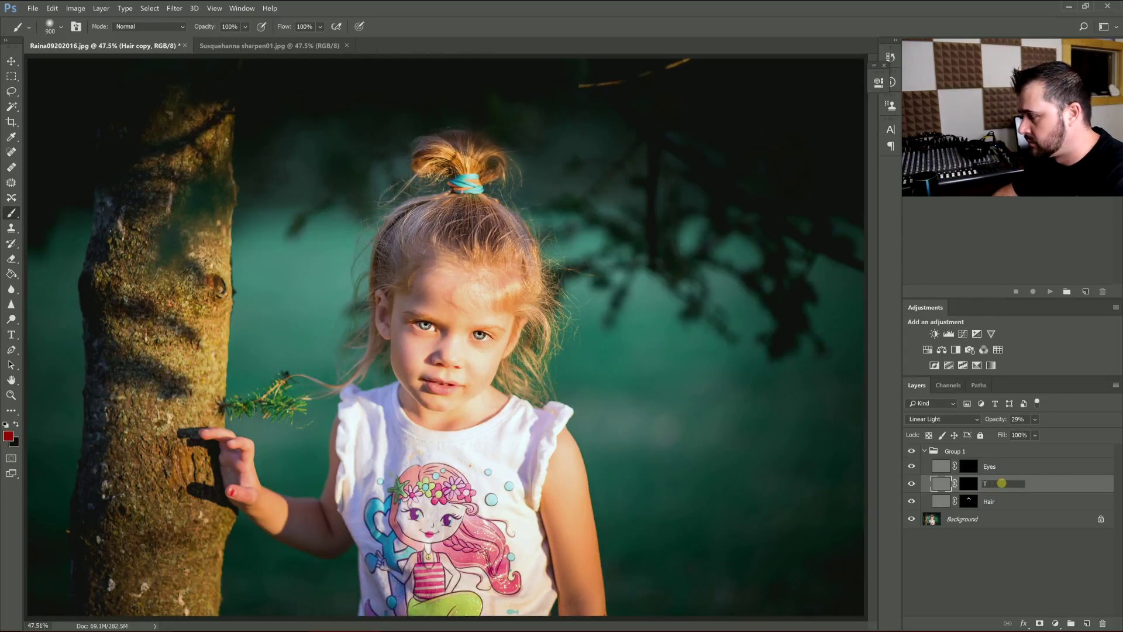
pyautogui.write('Yree')
pyautogui.click(968, 483)
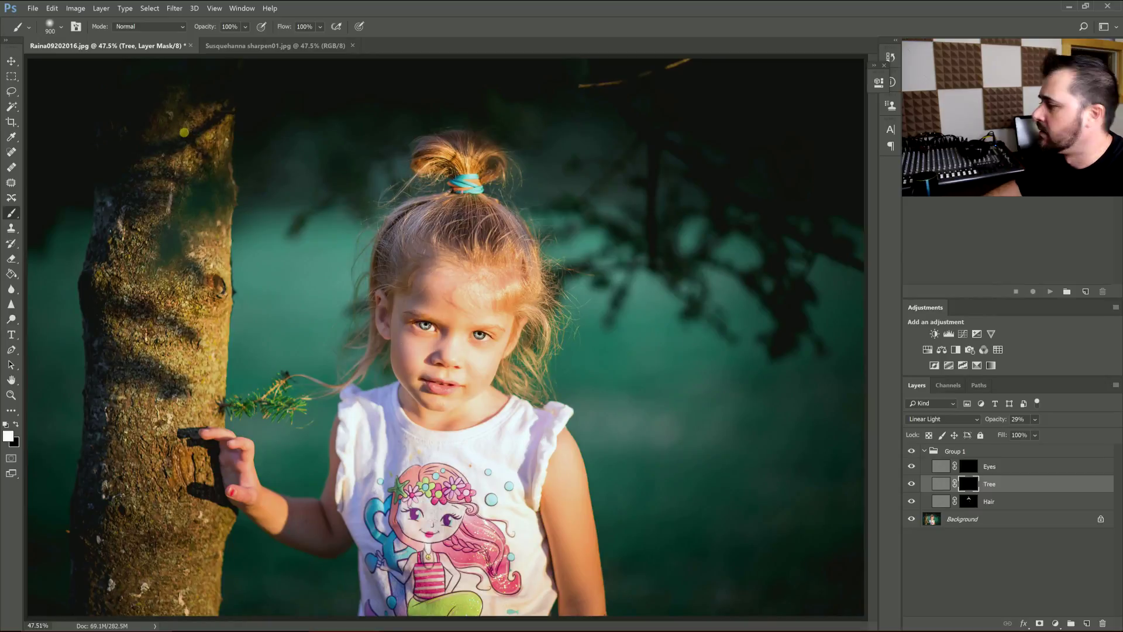
# Raise the Tree layer to 100% opacity and toggle its visibility to compare the sharpening
pyautogui.click(1034, 435)
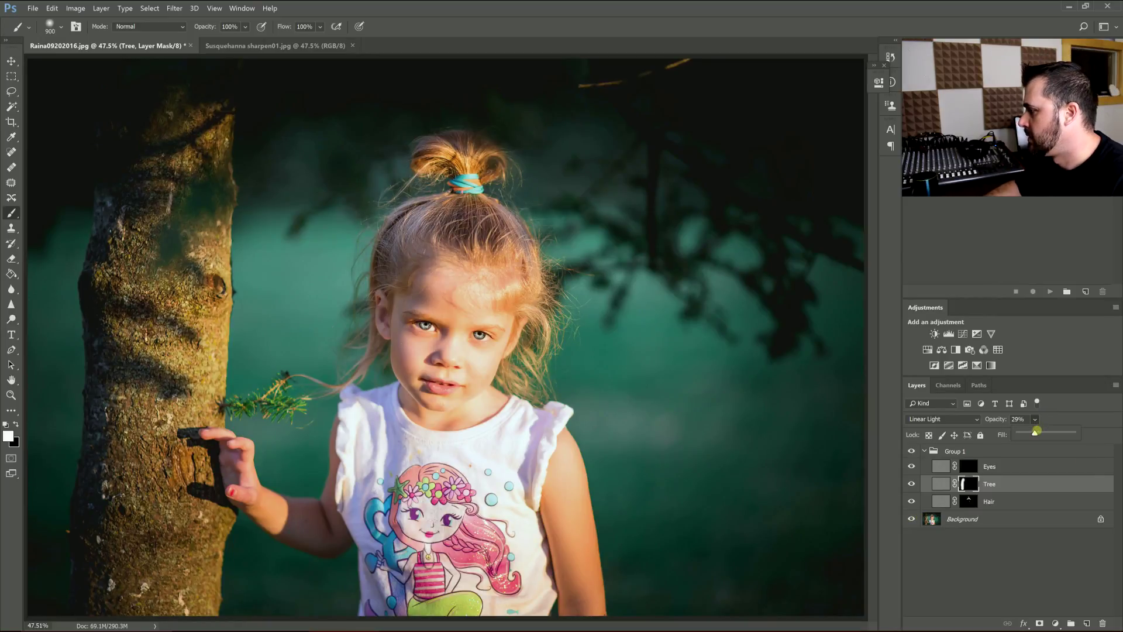
pyautogui.moveTo(1035, 431); pyautogui.dragTo(1078, 431)
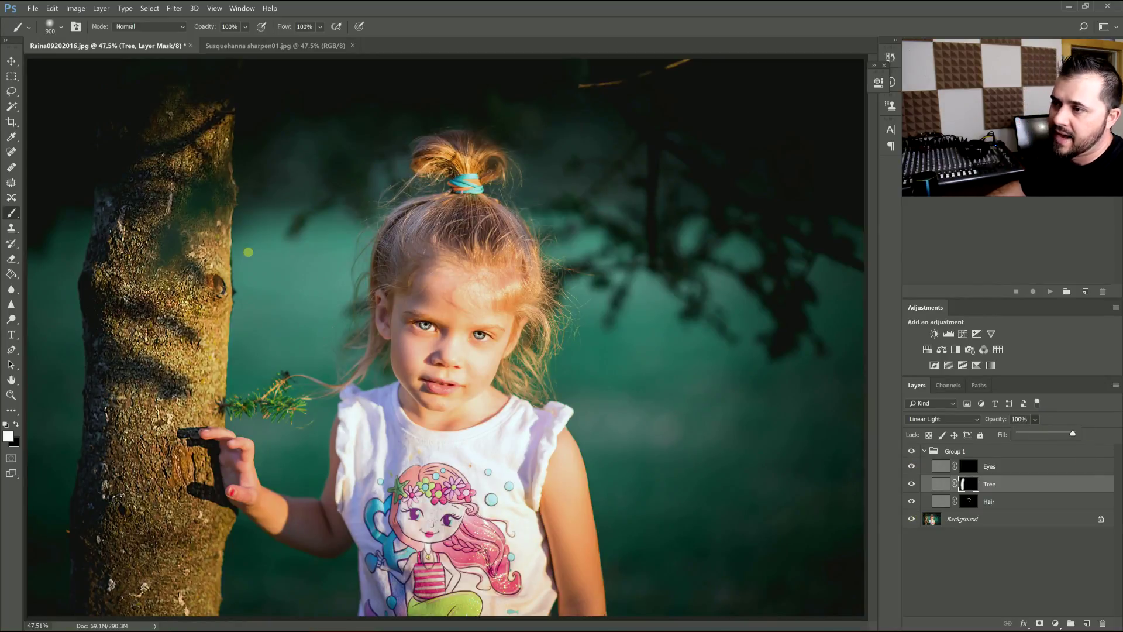
pyautogui.click(11, 61)
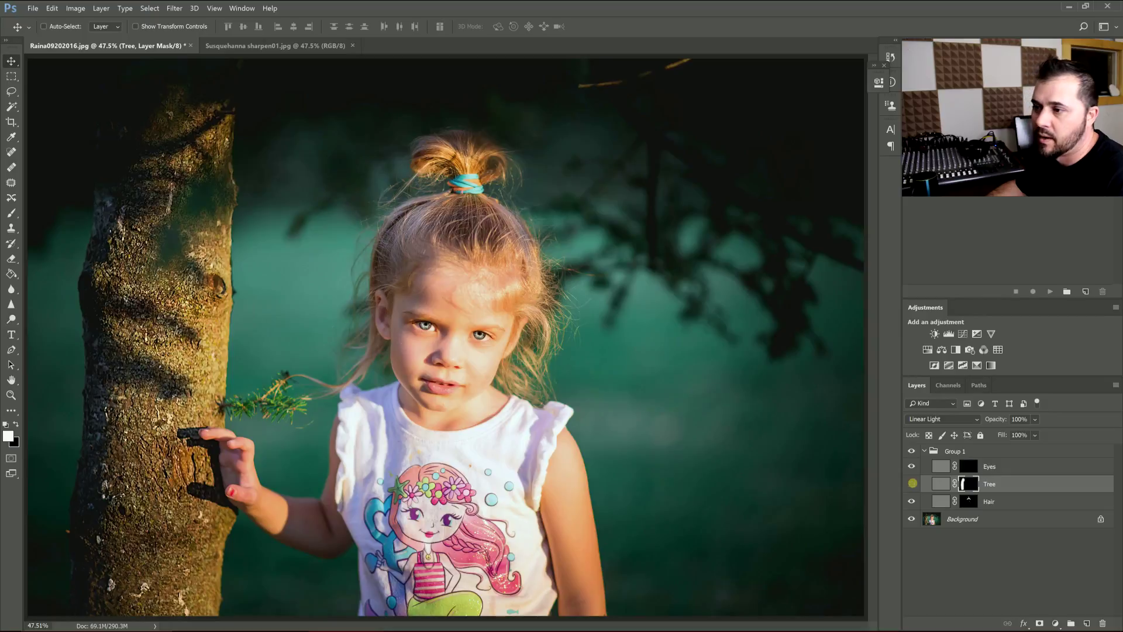
pyautogui.click(913, 483)
pyautogui.click(912, 483)
pyautogui.hotkey('ctrl', '-')
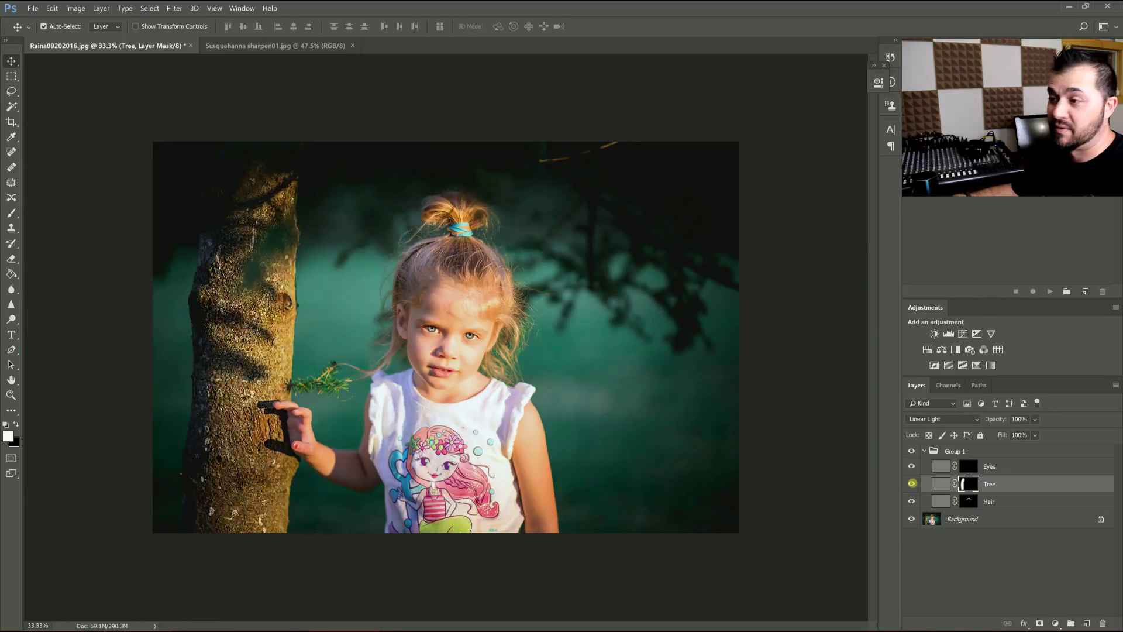
pyautogui.click(912, 483)
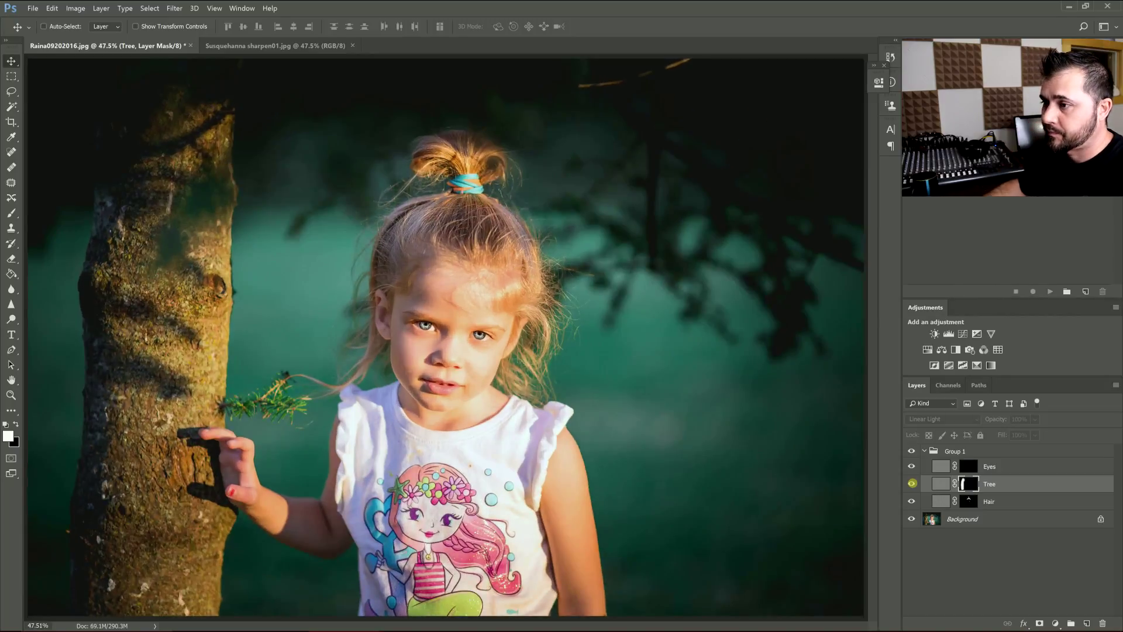
pyautogui.click(912, 483)
# Lower the Tree layer's opacity to 29%
pyautogui.click(1039, 419)
pyautogui.moveTo(1039, 418); pyautogui.dragTo(997, 432)
pyautogui.click(1038, 483)
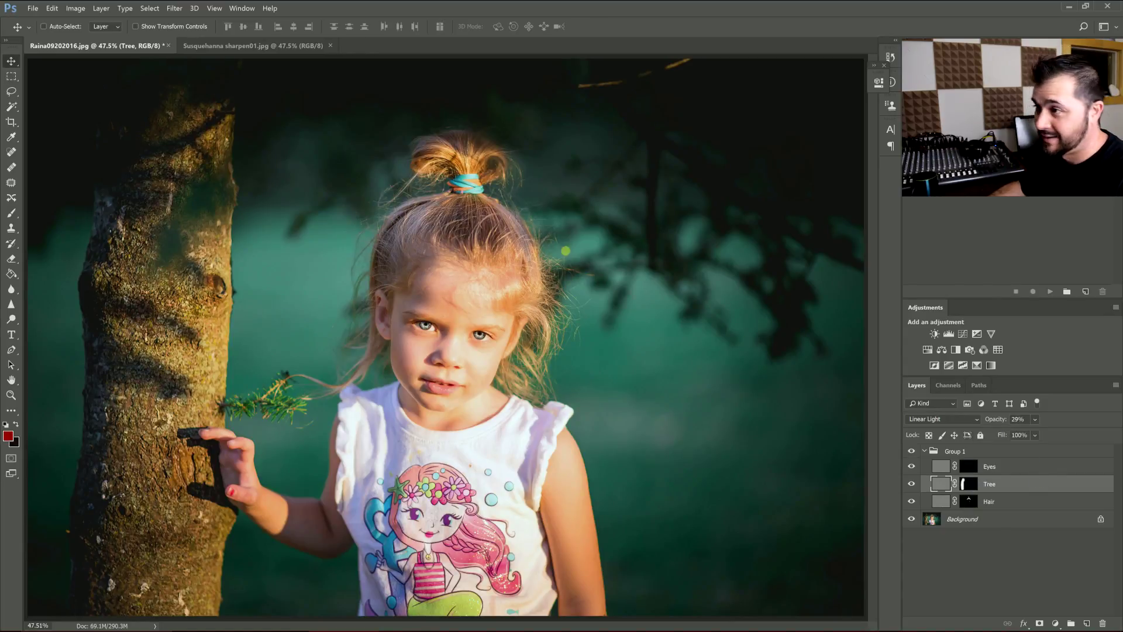
# In Susquehanna sharpen01.jpg, duplicate Background and name the copies Big and Small
pyautogui.click(226, 46)
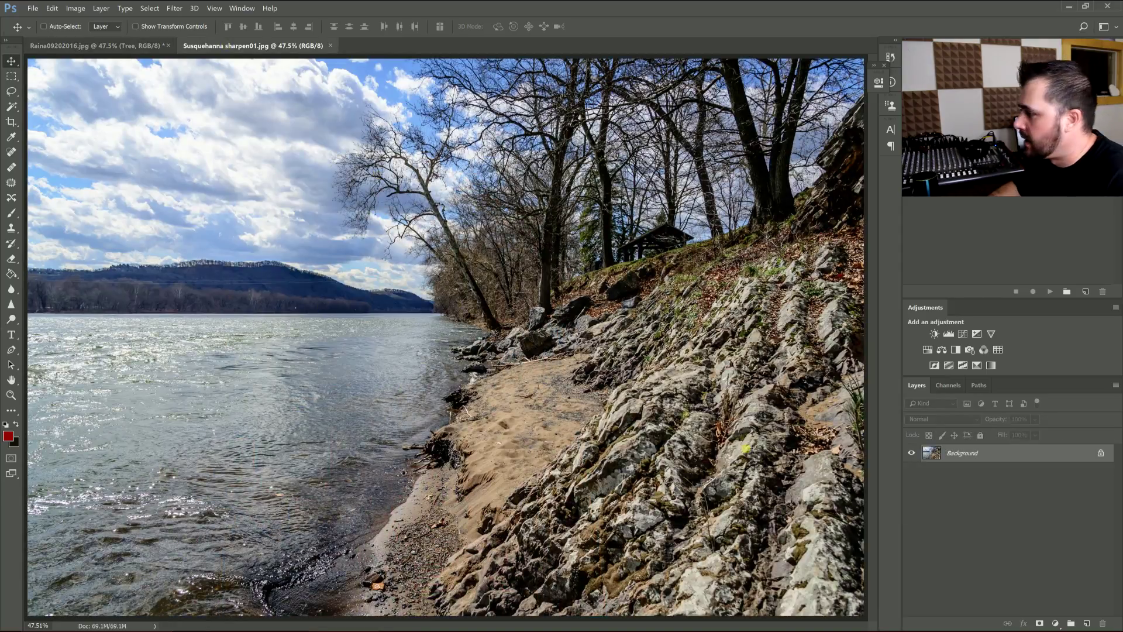
pyautogui.moveTo(990, 458); pyautogui.dragTo(1087, 623)
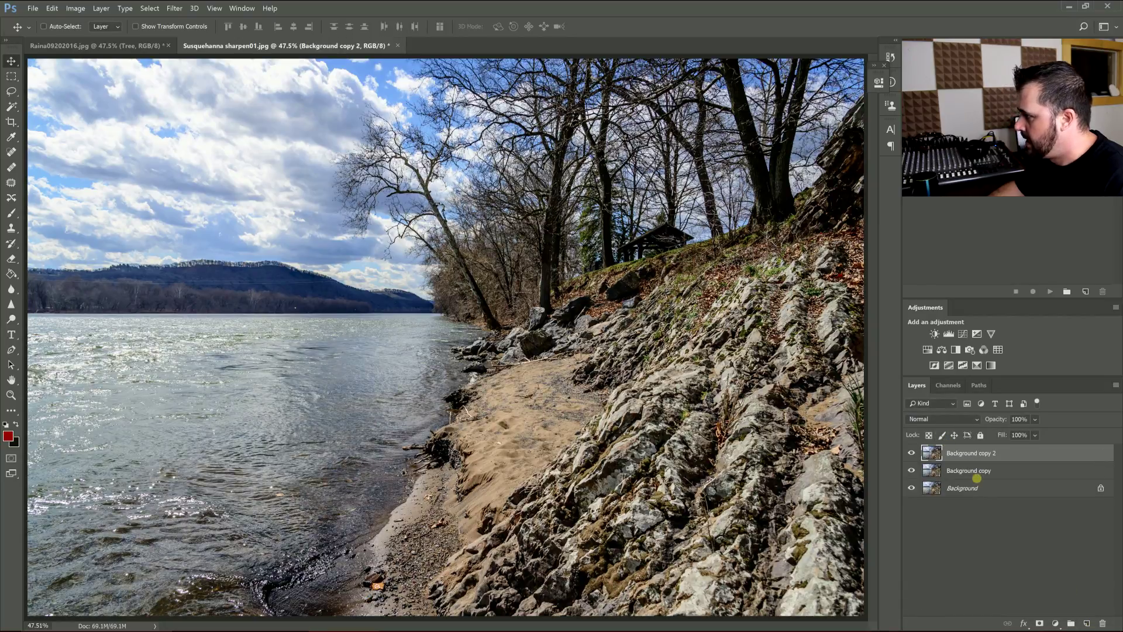
pyautogui.doubleClick(973, 469)
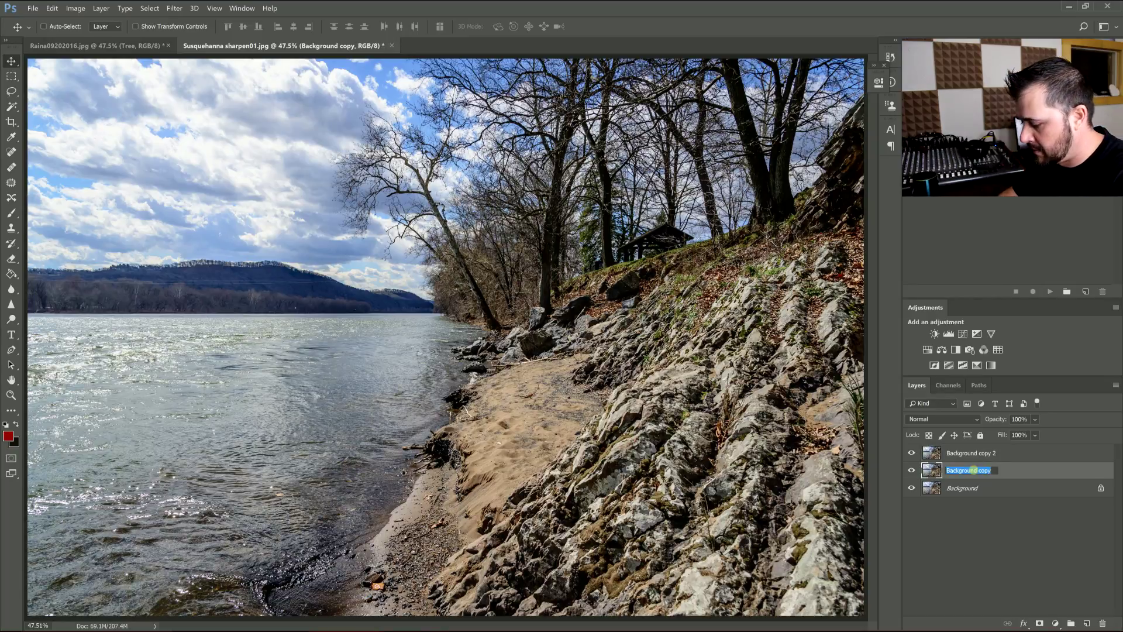
pyautogui.write('Big')
pyautogui.press('Return')
pyautogui.doubleClick(960, 451)
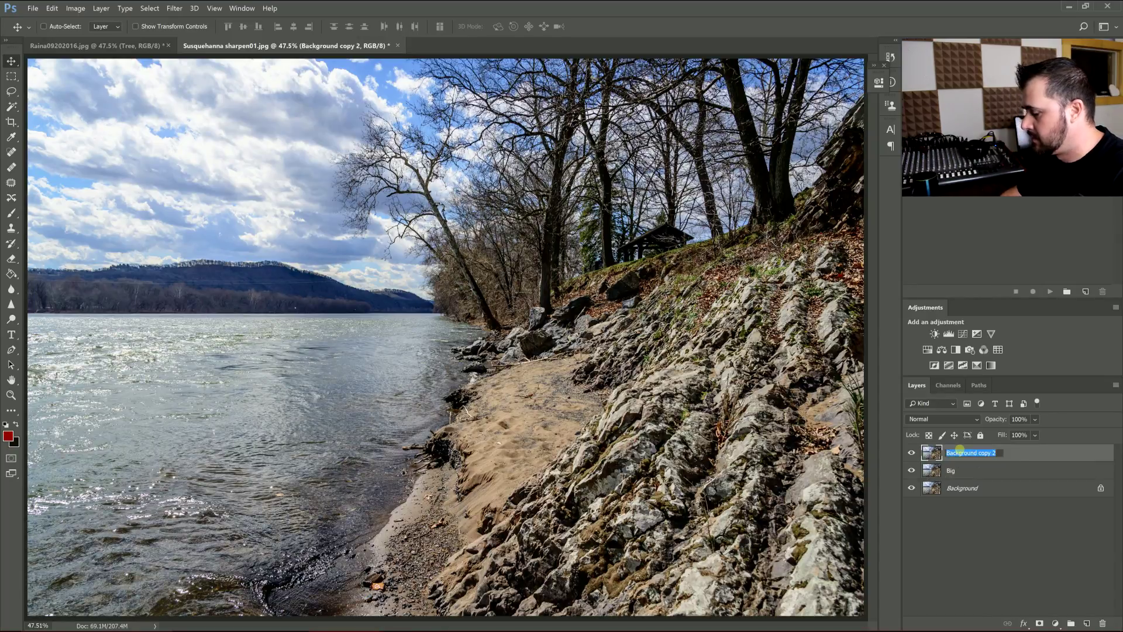
pyautogui.write('Small')
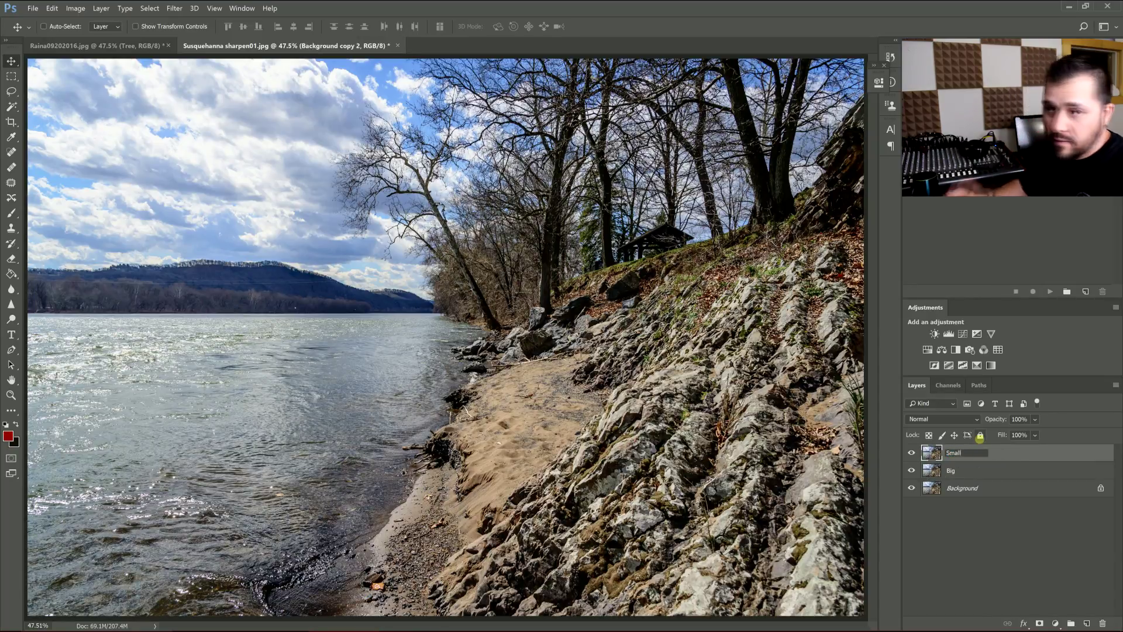
pyautogui.press('Return')
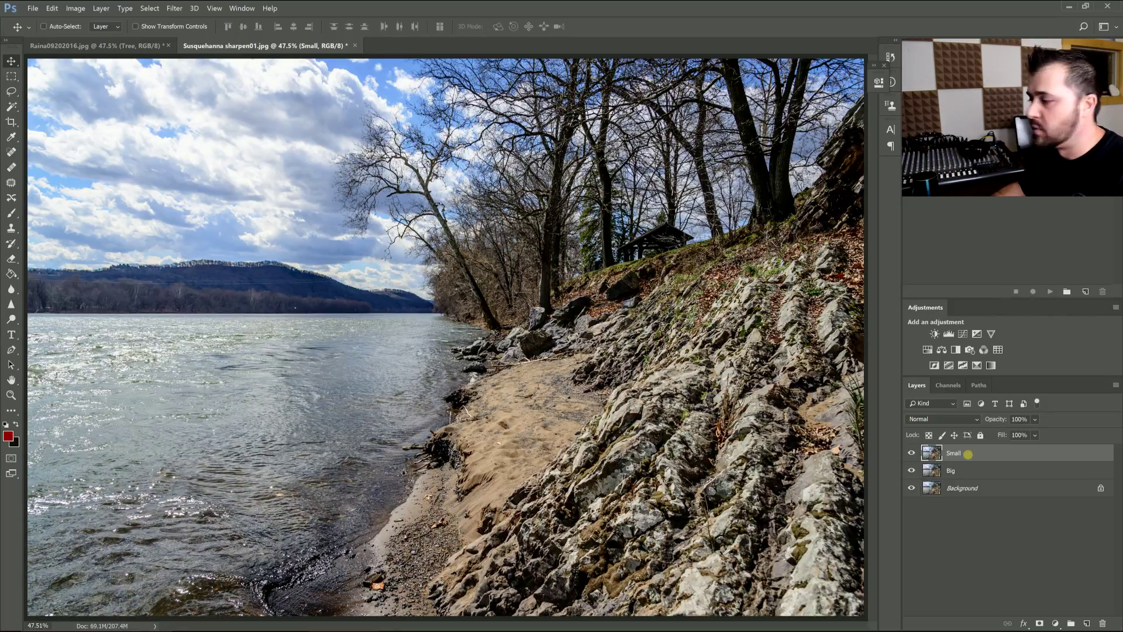
# Hide Small and apply a wide-radius High Pass filter to the Big layer
pyautogui.click(1000, 469)
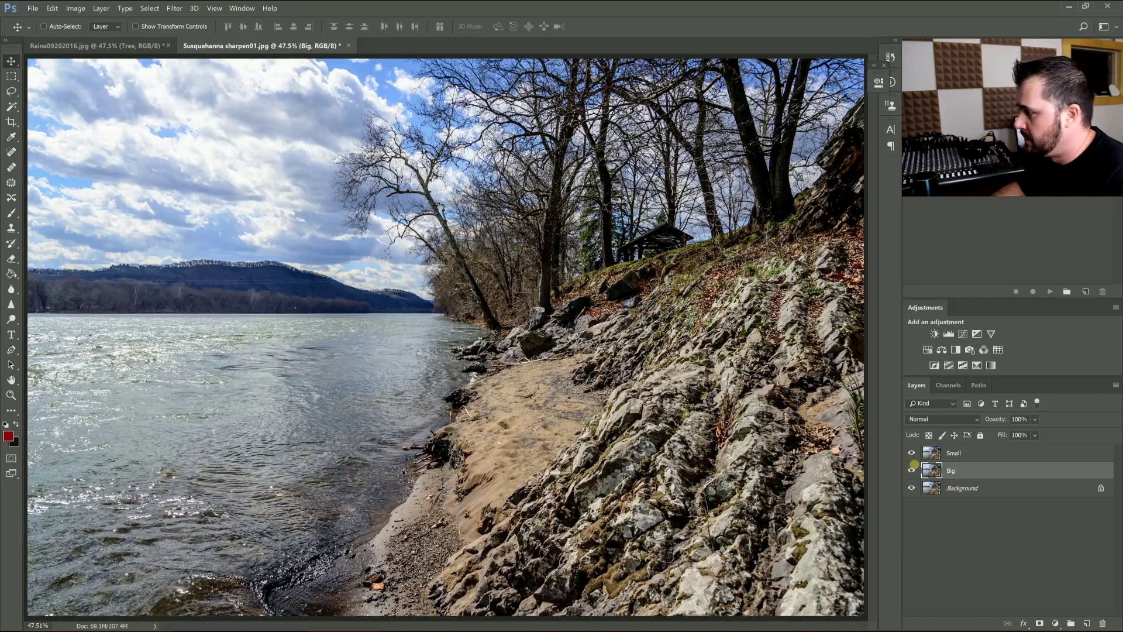
pyautogui.click(913, 459)
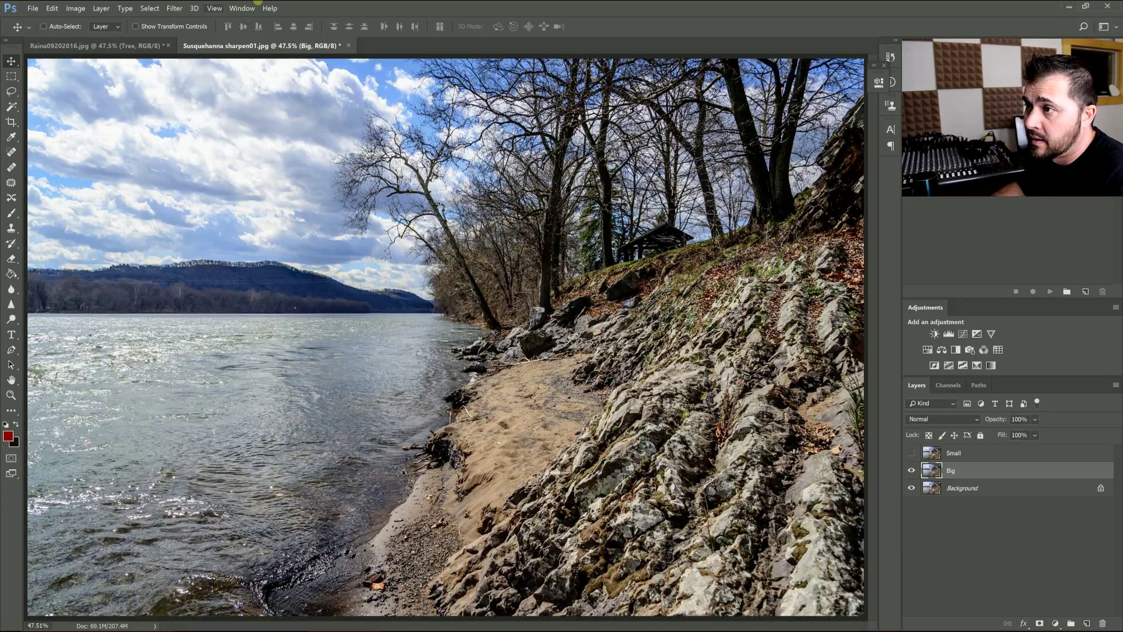
pyautogui.click(174, 7)
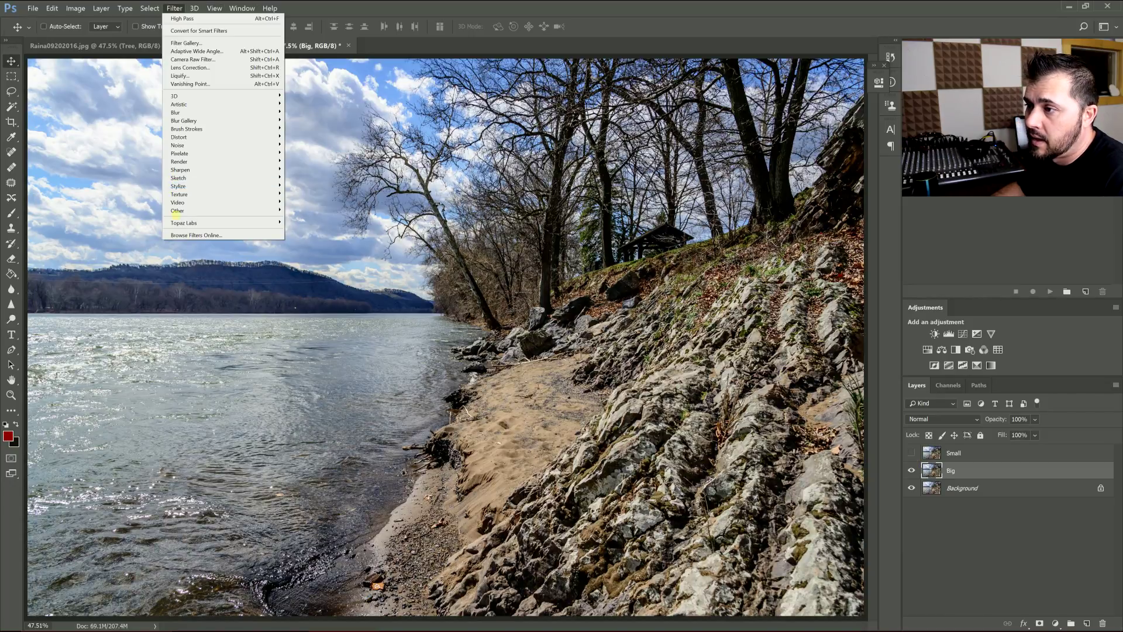
pyautogui.moveTo(176, 211)
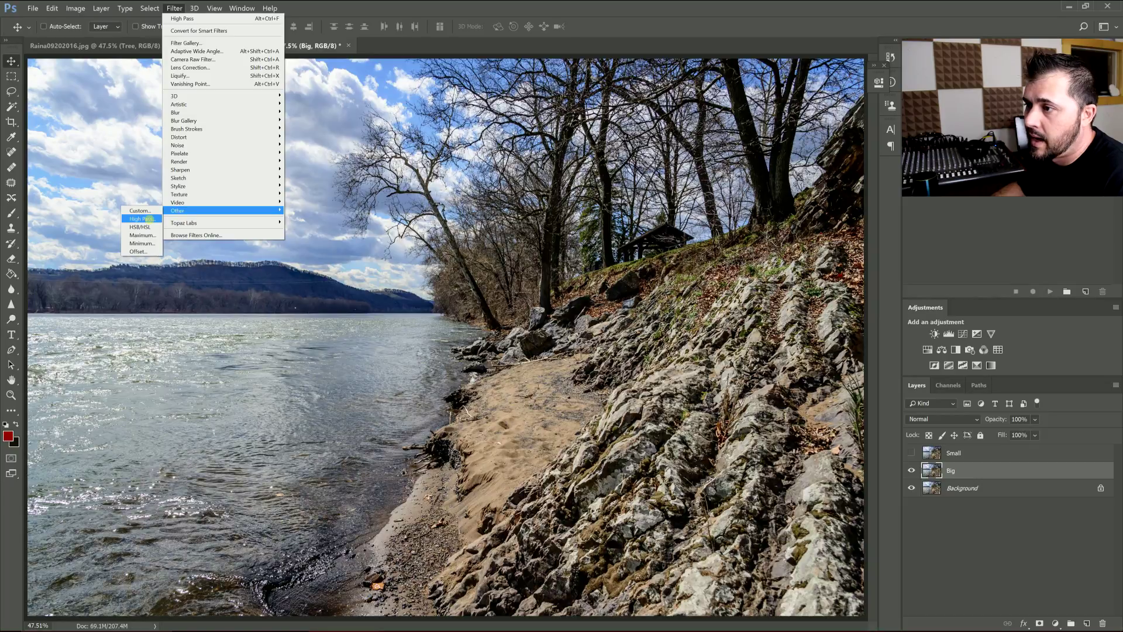
pyautogui.click(142, 218)
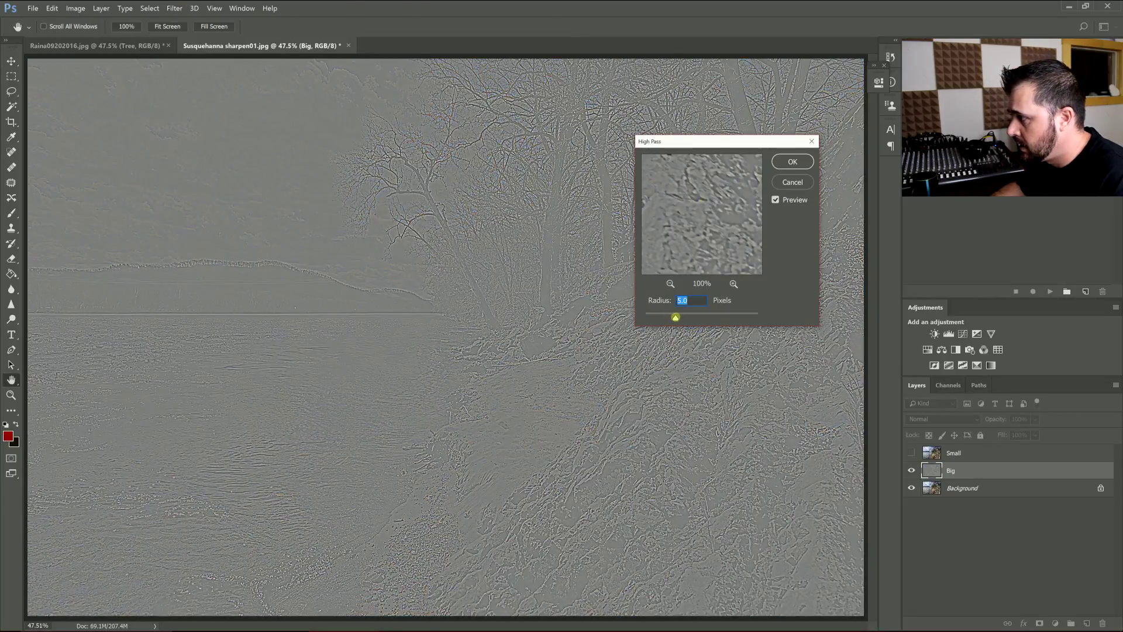
pyautogui.moveTo(675, 318); pyautogui.dragTo(688, 316)
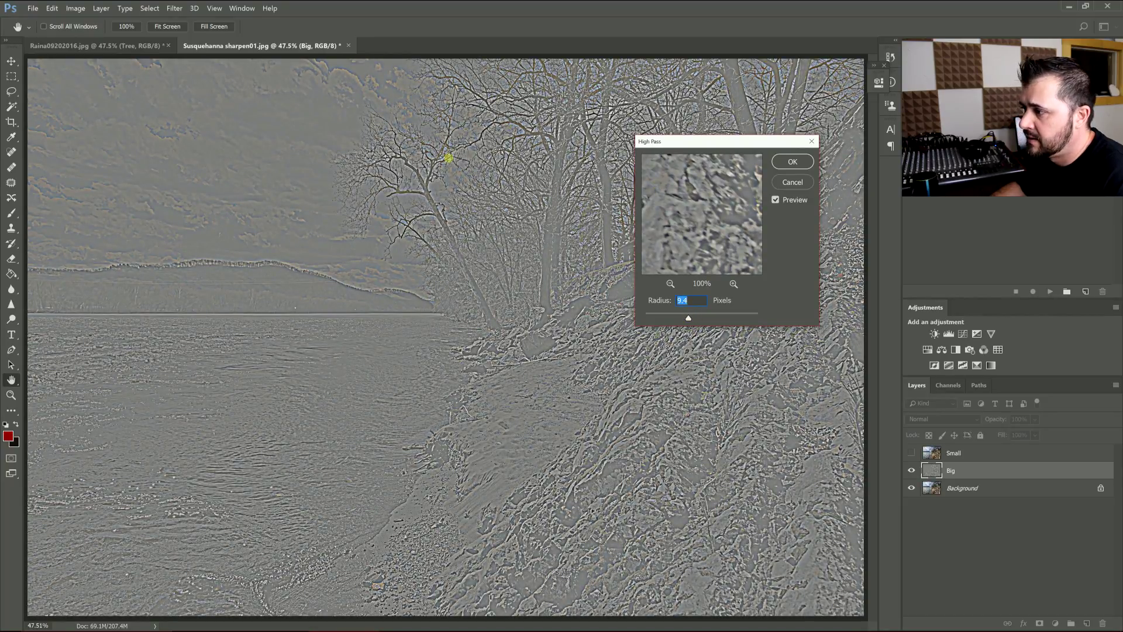
pyautogui.press('Return')
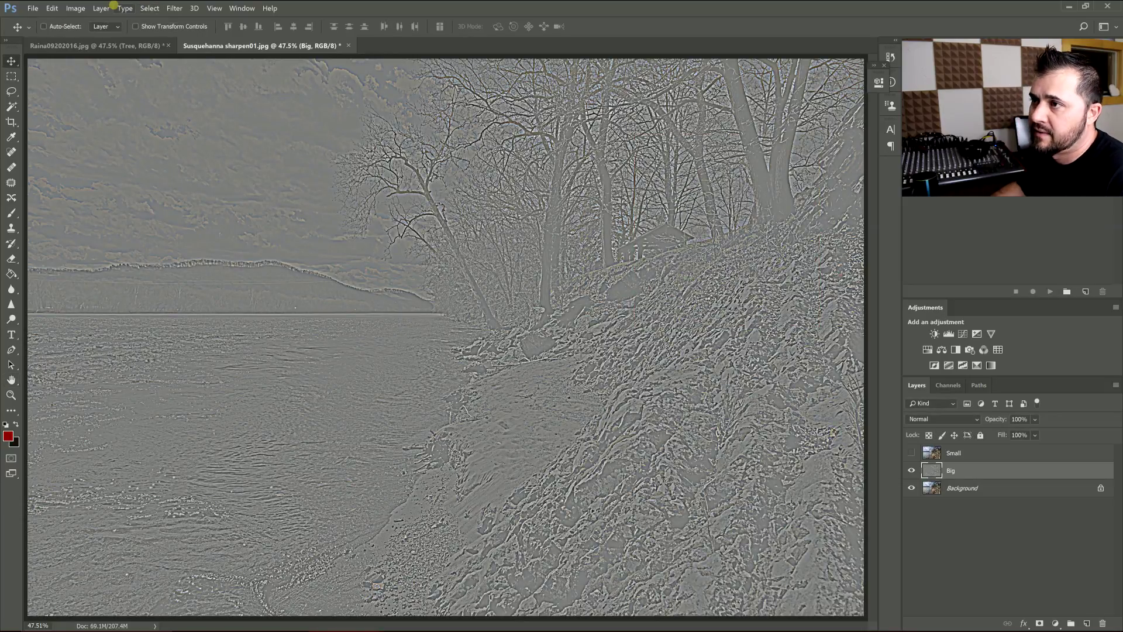
# Fully desaturate Big with Hue/Saturation set to -100 saturation
pyautogui.click(75, 8)
pyautogui.moveTo(96, 33)
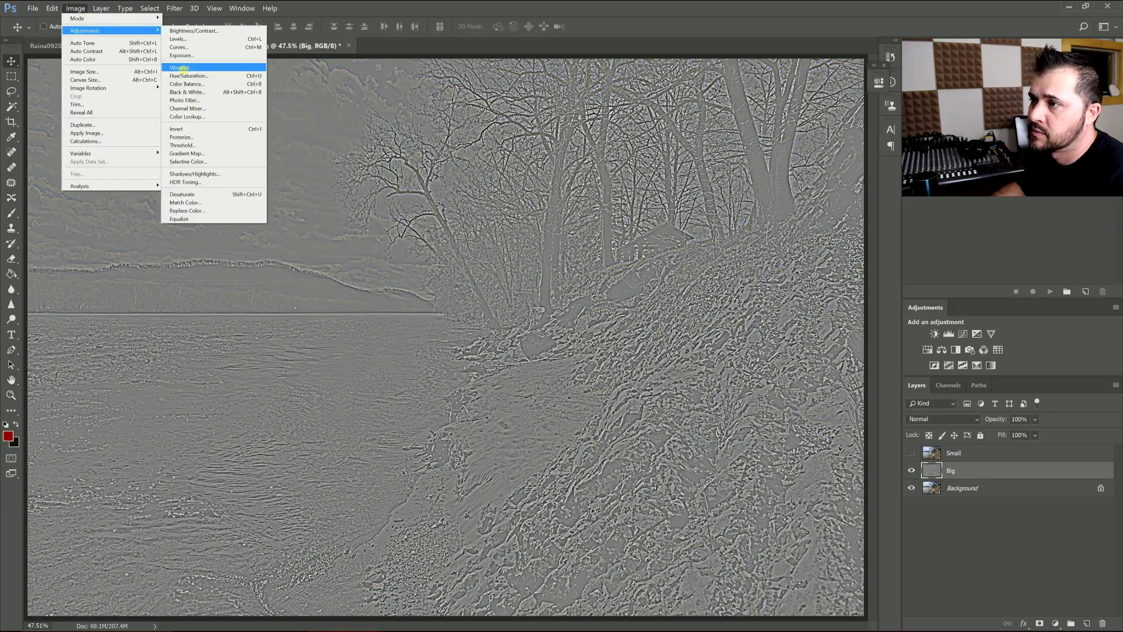
pyautogui.click(187, 72)
pyautogui.press('Tab')
pyautogui.write('-100')
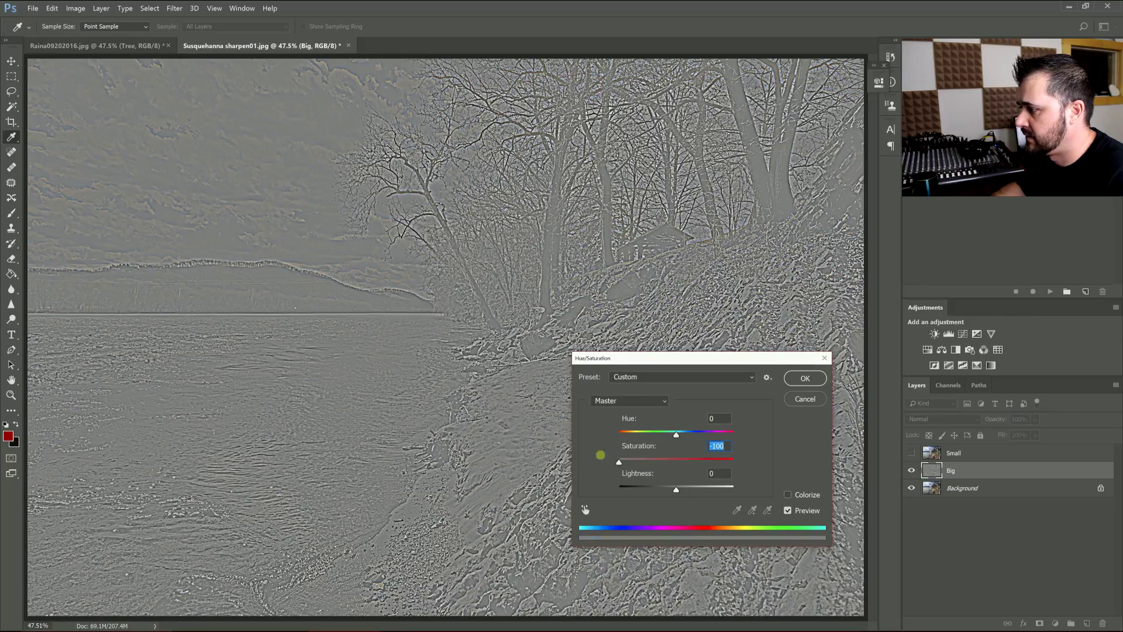
pyautogui.click(804, 378)
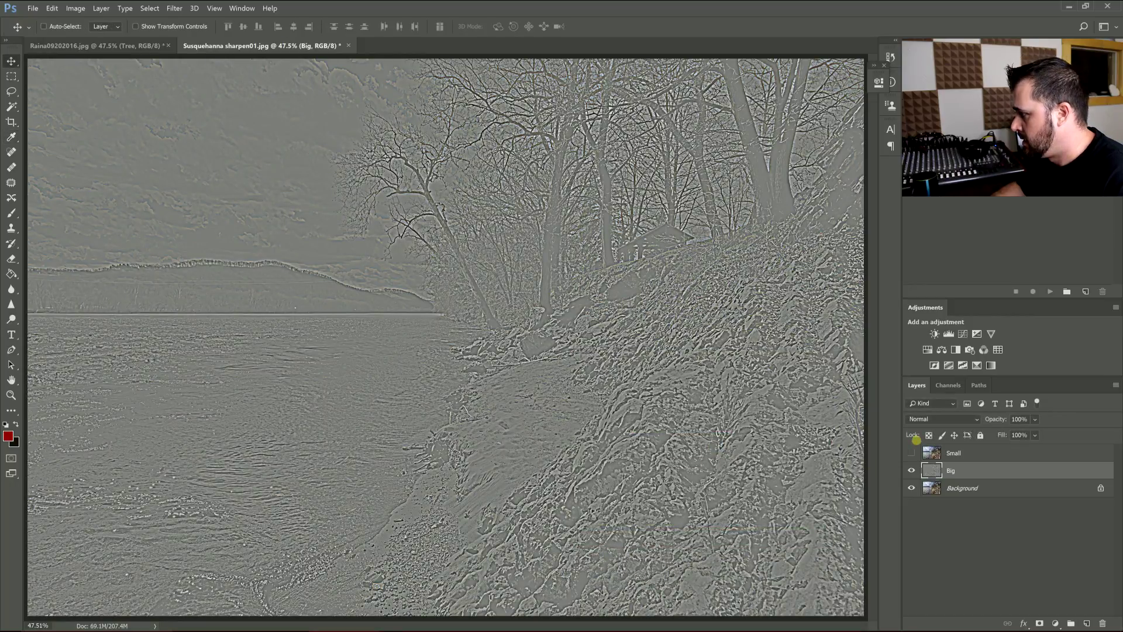
# Give Big an inverted black mask, then hide Big and show Small
pyautogui.click(1039, 623)
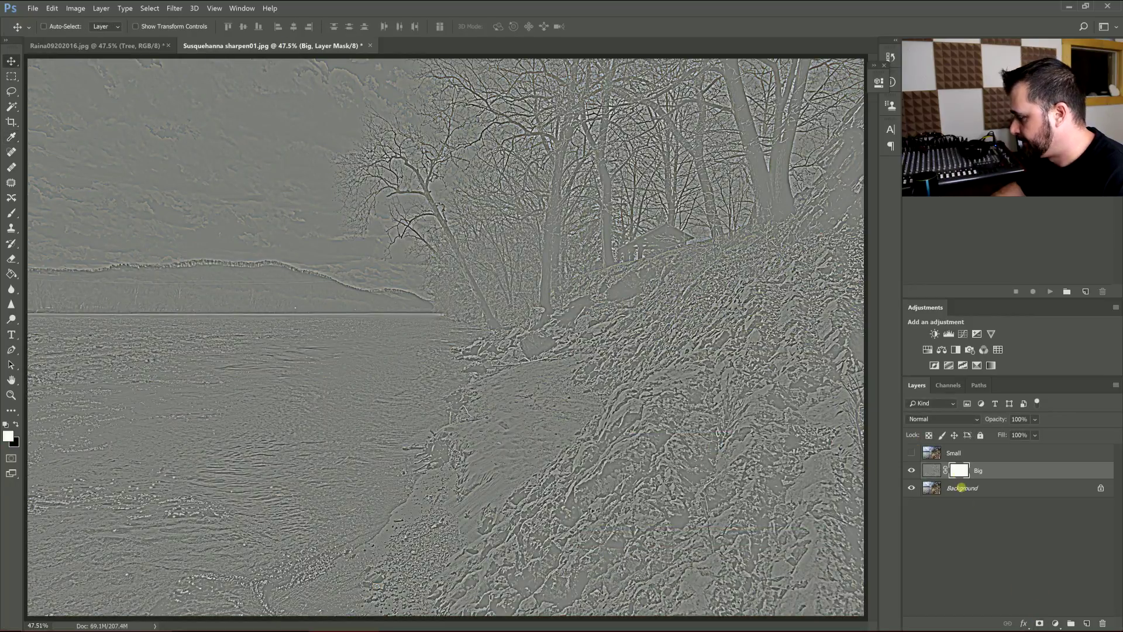
pyautogui.hotkey('ctrl', 'i')
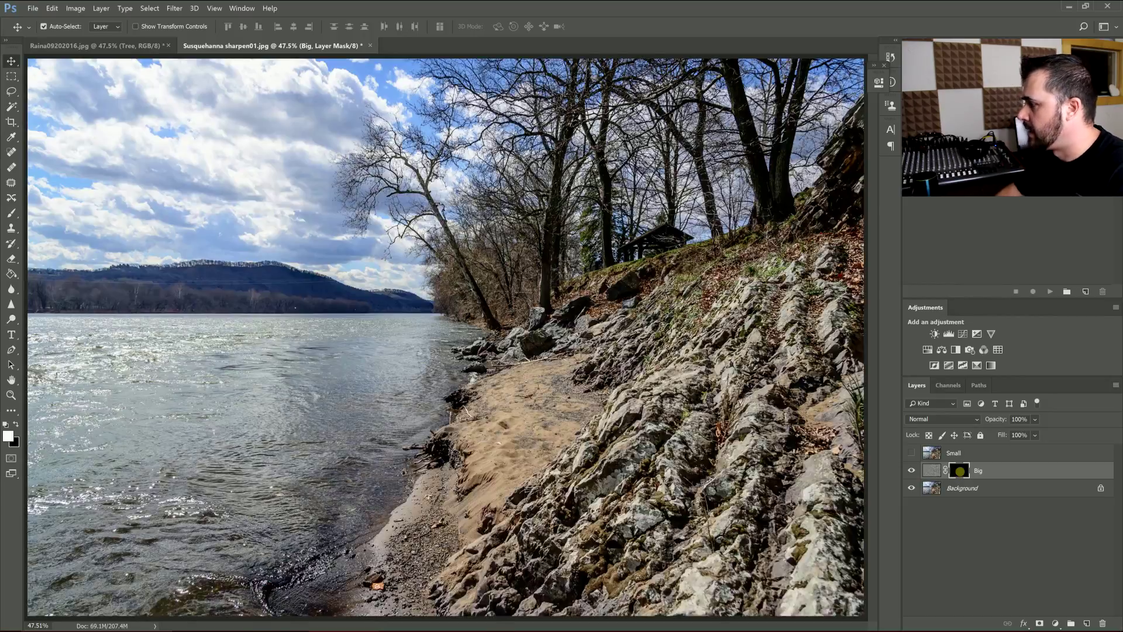
pyautogui.hotkey('ctrl', ',')
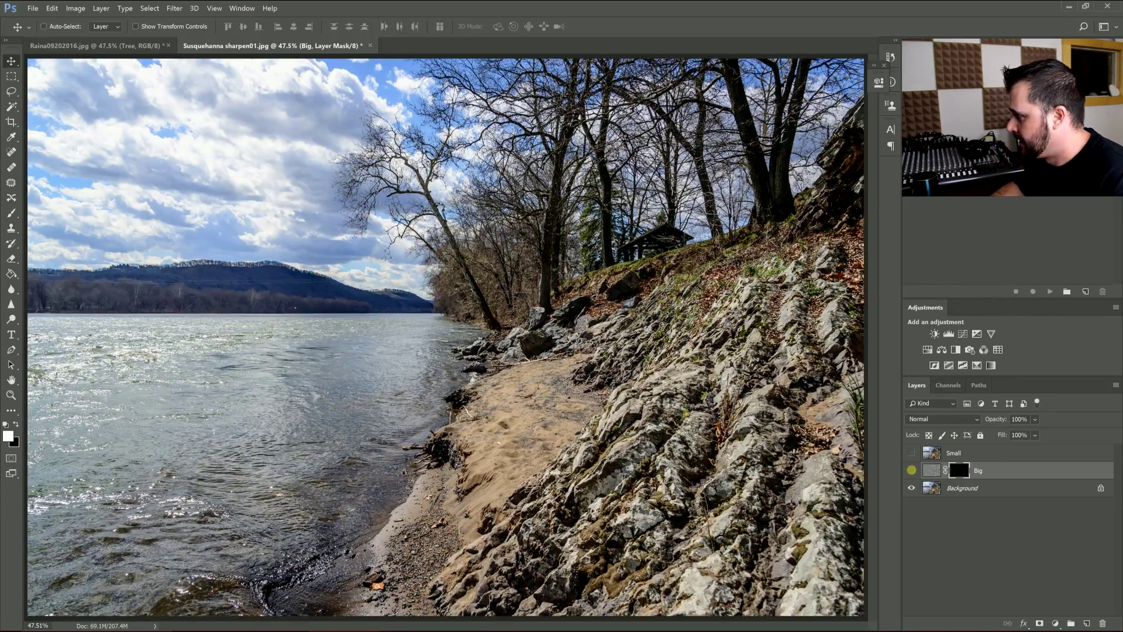
pyautogui.click(951, 451)
pyautogui.hotkey('ctrl', ',')
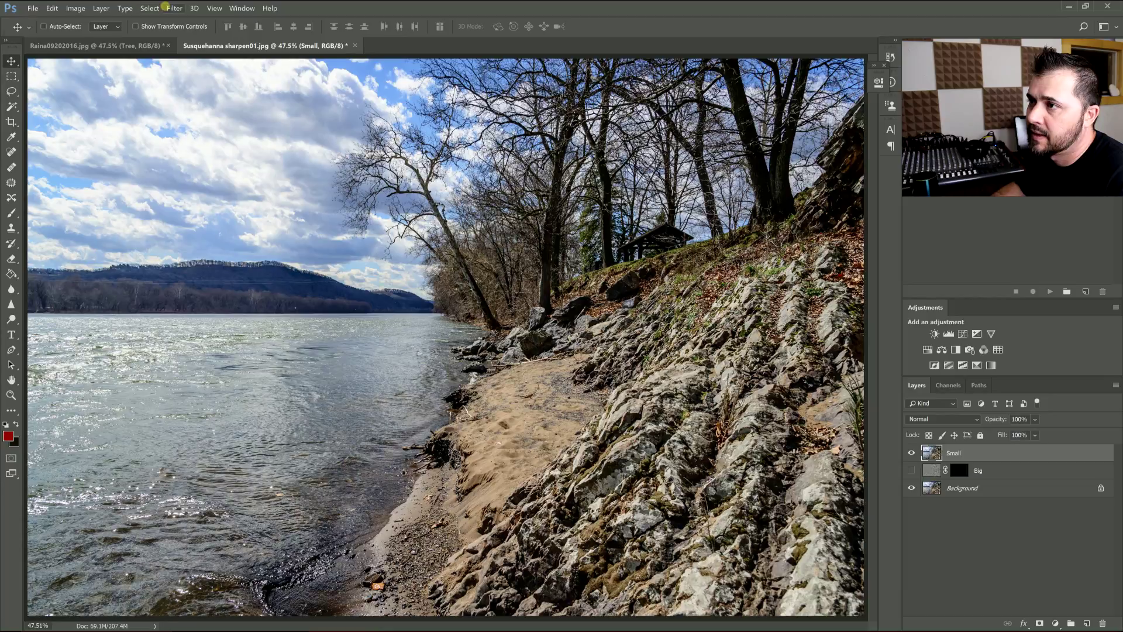
# Apply a 3.2-pixel High Pass to Small and invert its mask to black
pyautogui.click(169, 7)
pyautogui.moveTo(194, 209)
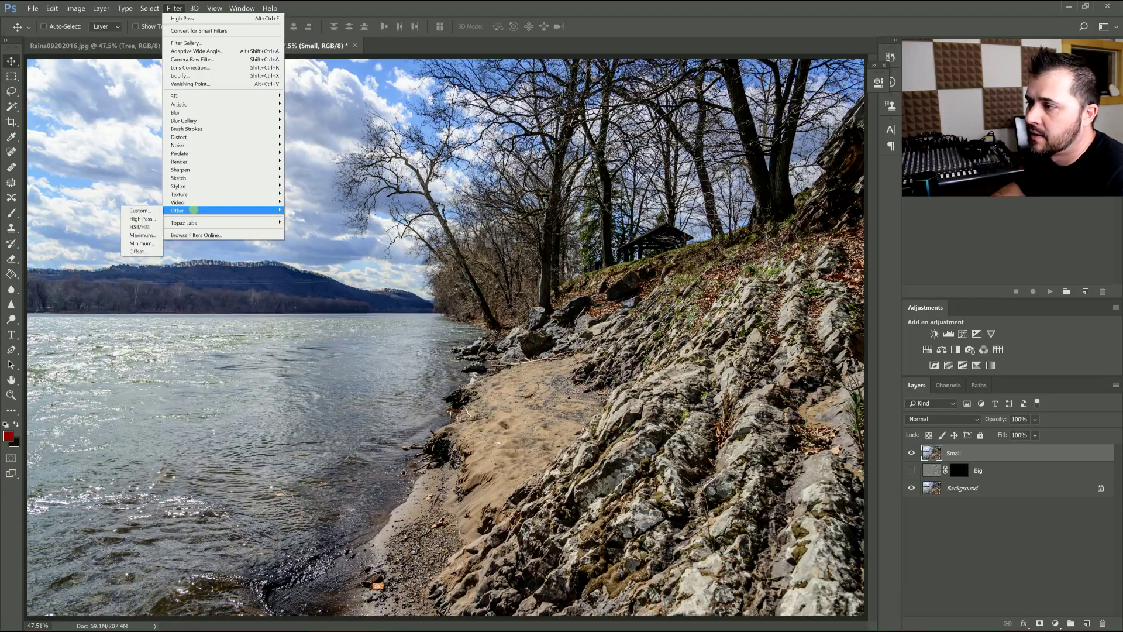
pyautogui.click(142, 218)
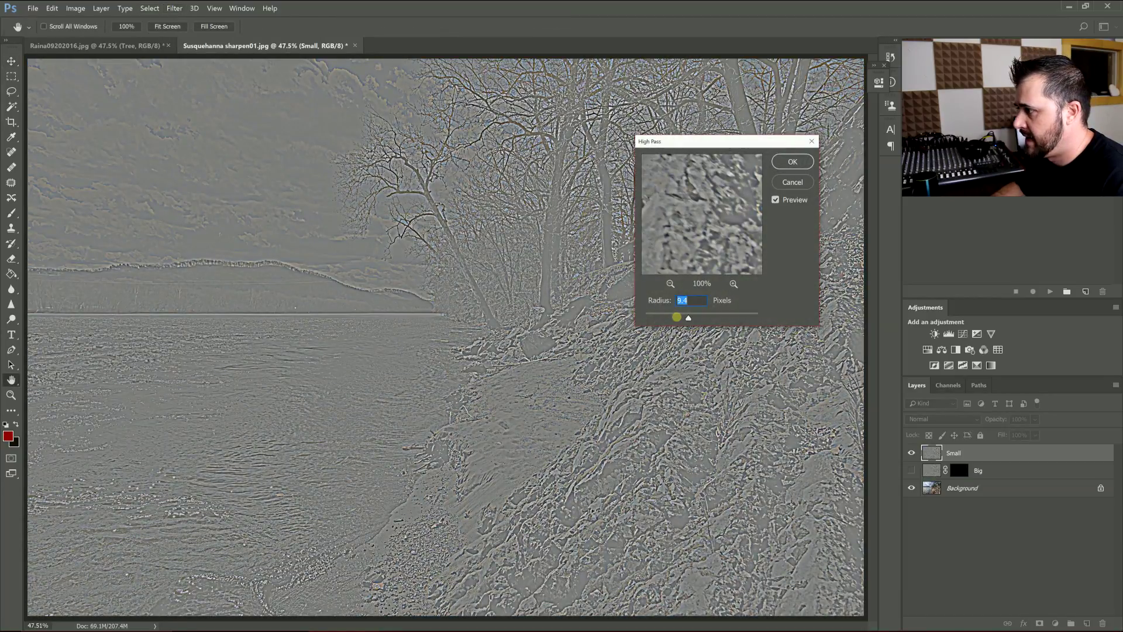
pyautogui.moveTo(676, 317); pyautogui.dragTo(664, 317)
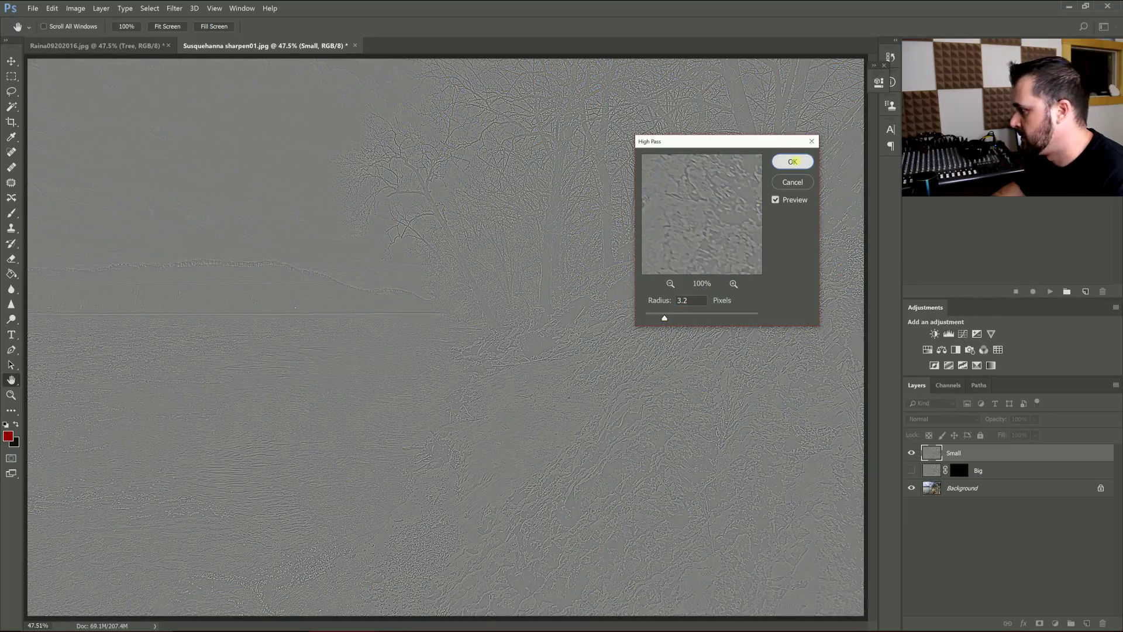
pyautogui.click(792, 161)
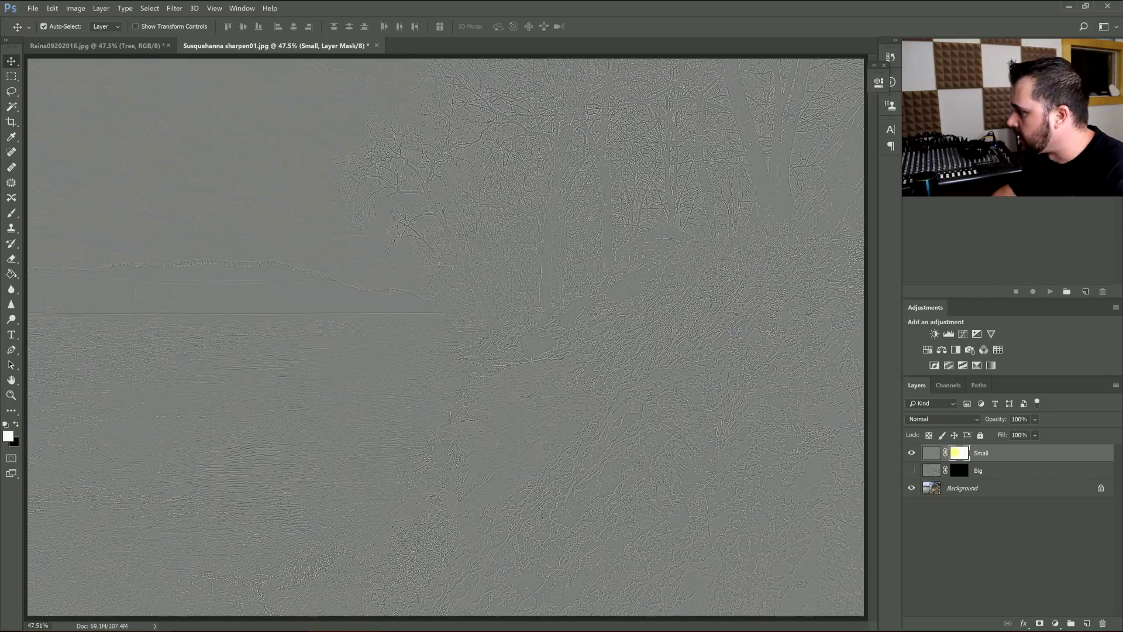
pyautogui.hotkey('ctrl', 'i')
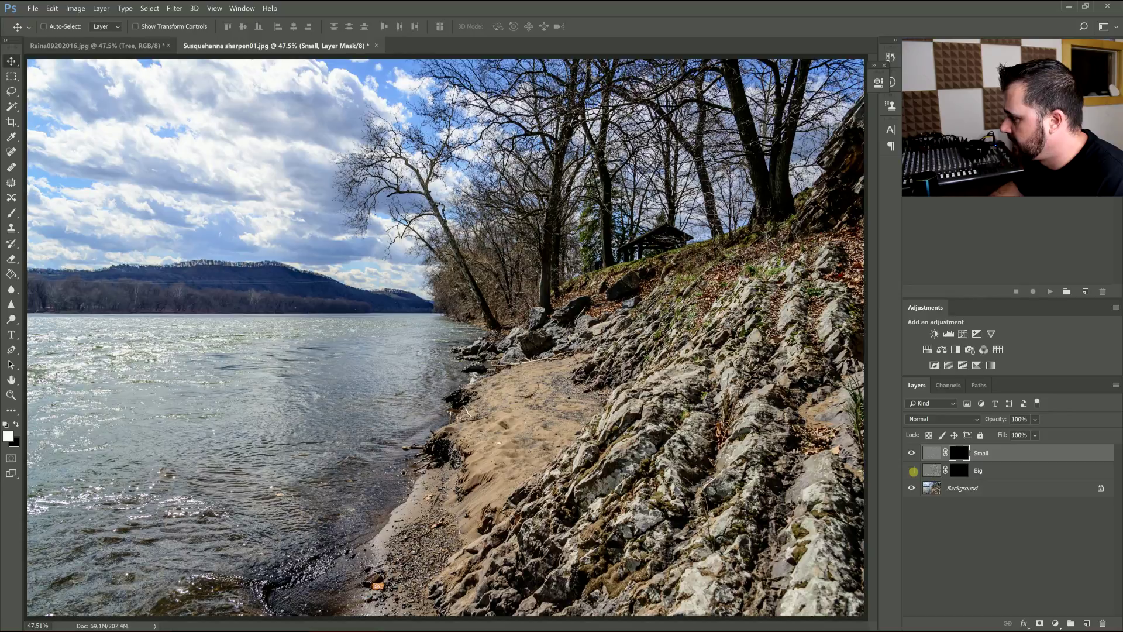
# Show Big, select its mask with the brush, and set Big's blend mode to Linear Light
pyautogui.click(913, 472)
pyautogui.click(958, 470)
pyautogui.press('b')
pyautogui.click(979, 419)
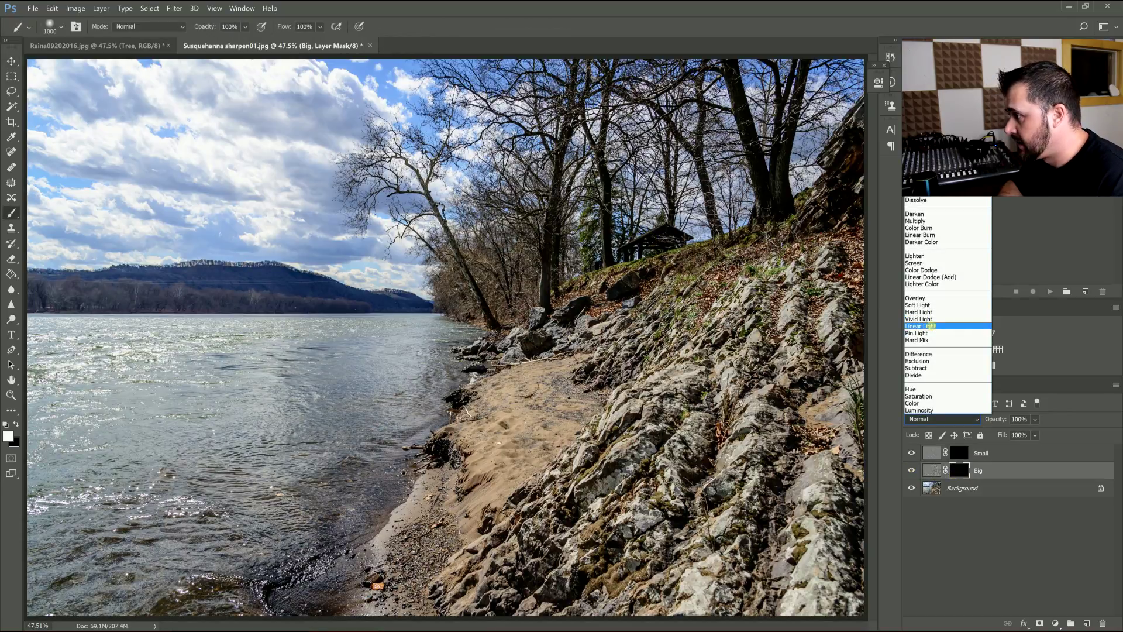
pyautogui.click(930, 325)
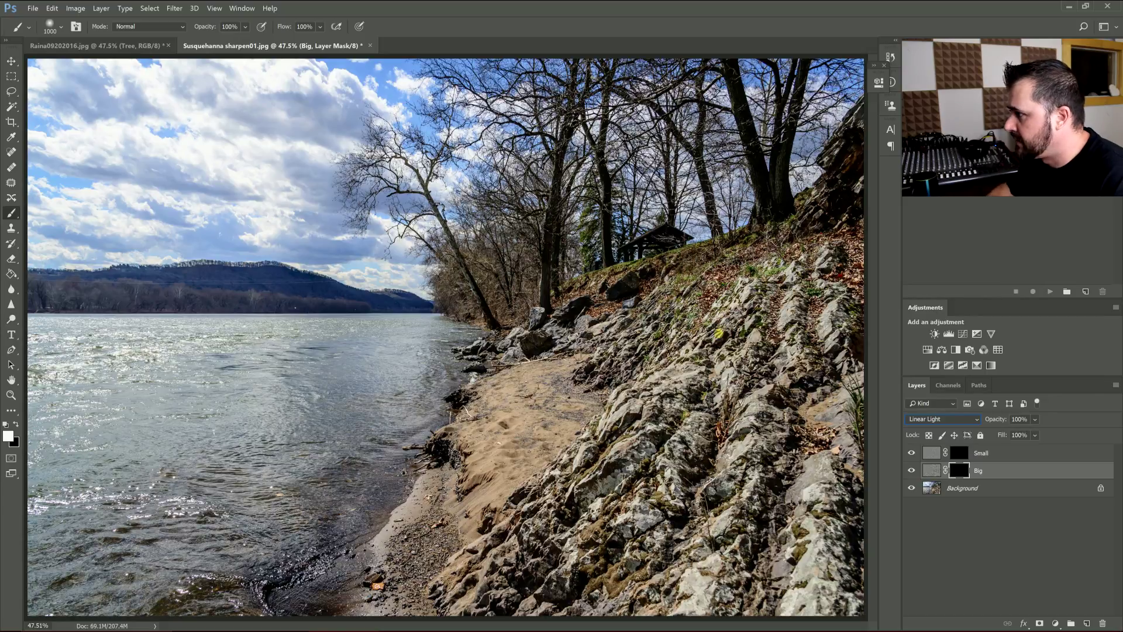
# Paint white on Big's mask over the upper, lower and shoreline rocks
pyautogui.moveTo(719, 334)
pyautogui.mouseDown()
pyautogui.moveTo(725, 310)
pyautogui.moveTo(702, 292)
pyautogui.moveTo(643, 339)
pyautogui.moveTo(658, 453)
pyautogui.moveTo(561, 550)
pyautogui.moveTo(661, 544)
pyautogui.mouseUp()
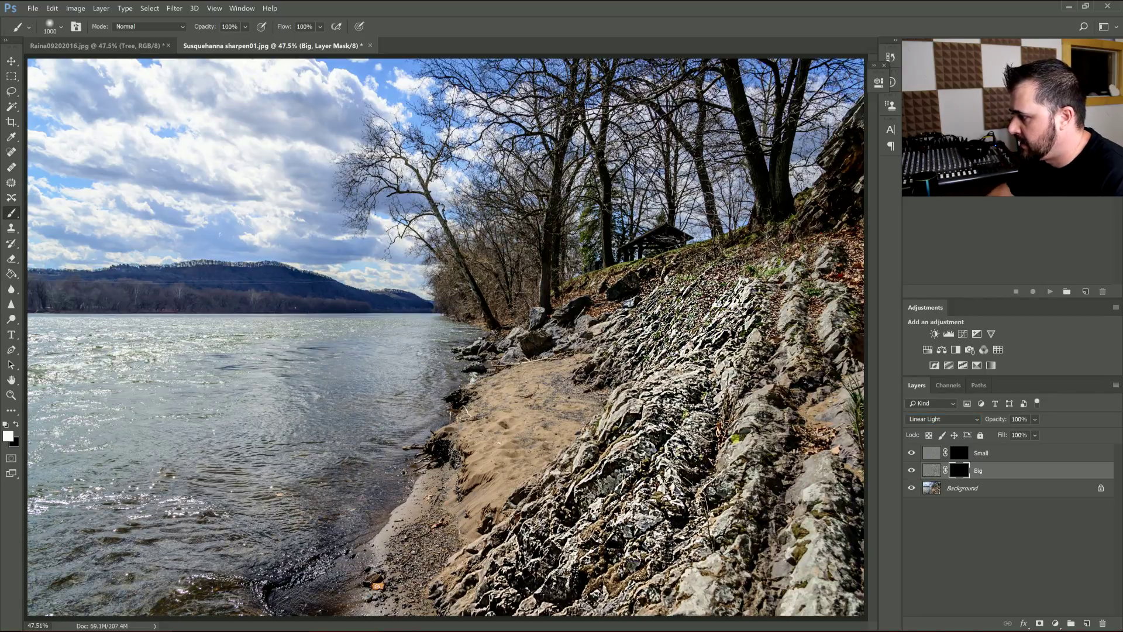
pyautogui.moveTo(735, 438)
pyautogui.mouseDown()
pyautogui.moveTo(814, 477)
pyautogui.moveTo(823, 341)
pyautogui.moveTo(807, 269)
pyautogui.mouseUp()
pyautogui.press('[')
pyautogui.press('[')
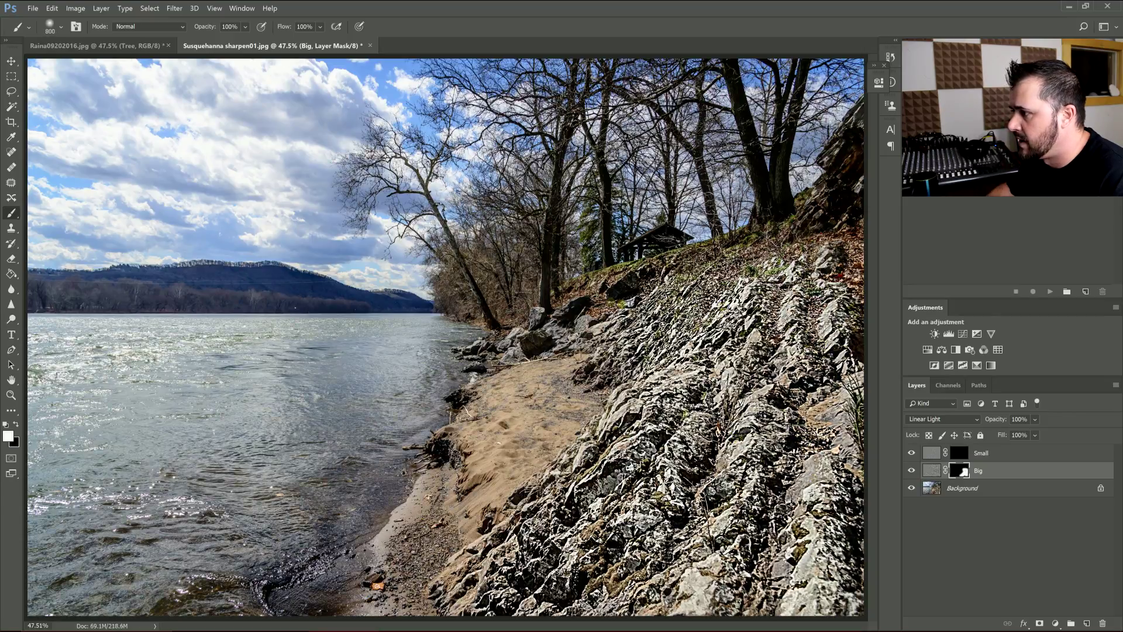
pyautogui.press('[')
pyautogui.press('[')
pyautogui.press('[')
pyautogui.press('[')
pyautogui.moveTo(579, 310)
pyautogui.mouseDown()
pyautogui.moveTo(527, 333)
pyautogui.moveTo(547, 350)
pyautogui.mouseUp()
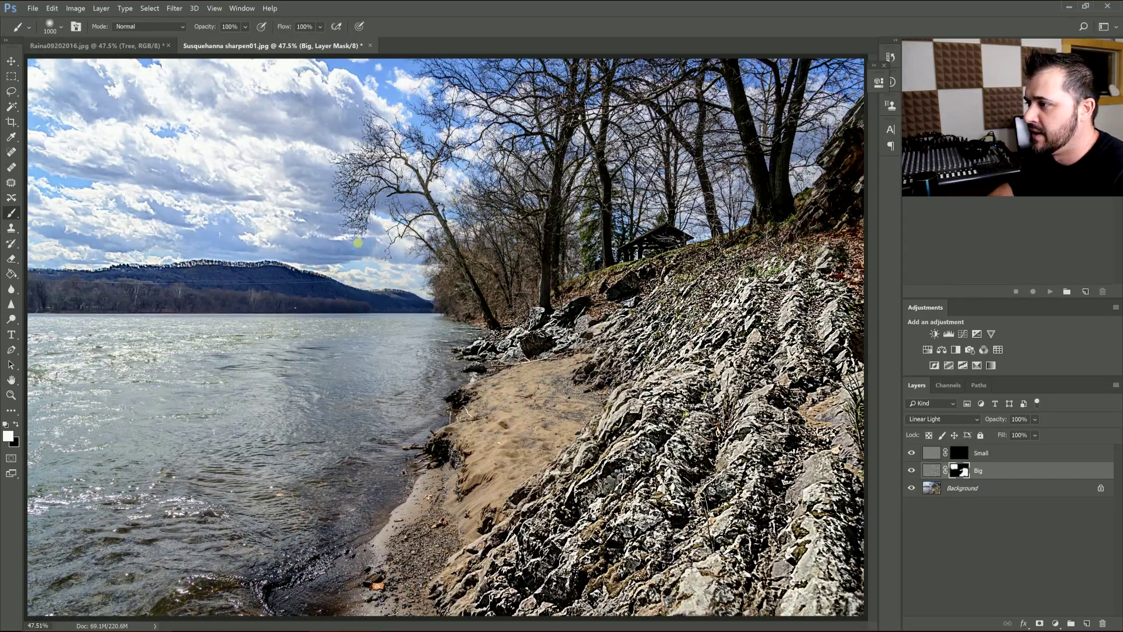
pyautogui.press('[')
pyautogui.press('[')
pyautogui.press('[')
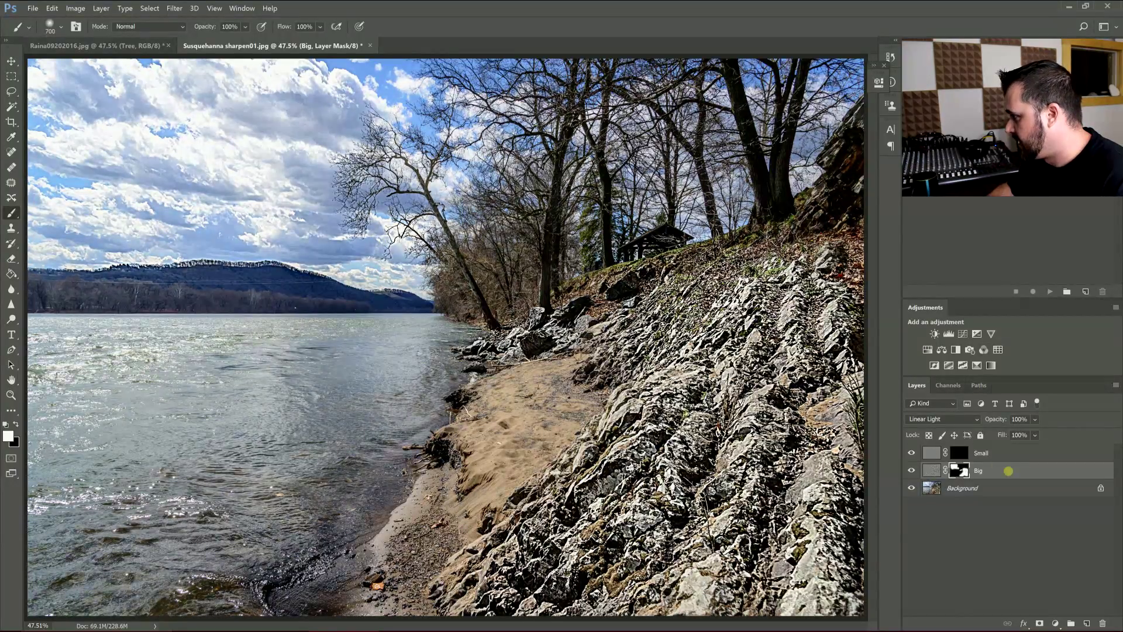
# Lower the Big layer's opacity to 36%
pyautogui.click(931, 470)
pyautogui.click(1034, 419)
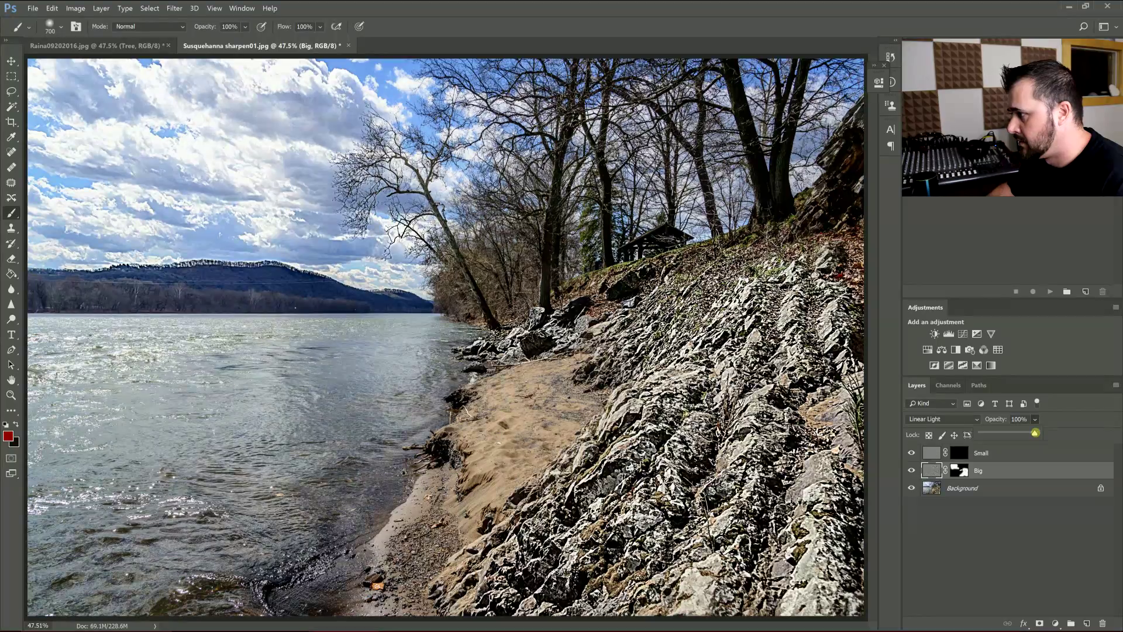
pyautogui.moveTo(1035, 434); pyautogui.dragTo(999, 432)
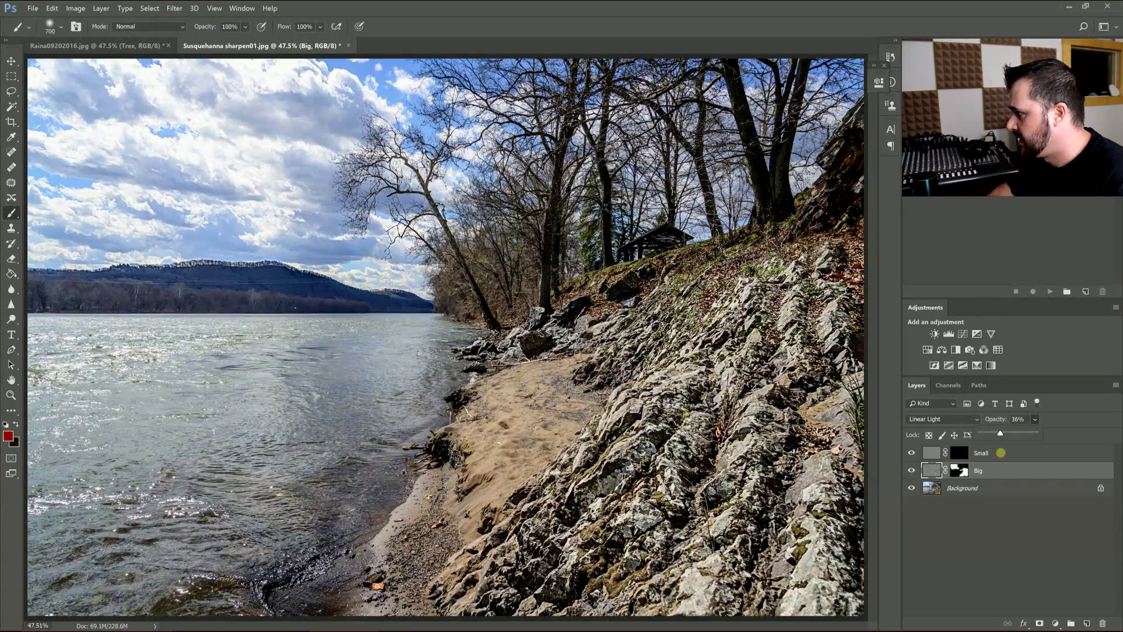
pyautogui.click(989, 469)
pyautogui.click(911, 470)
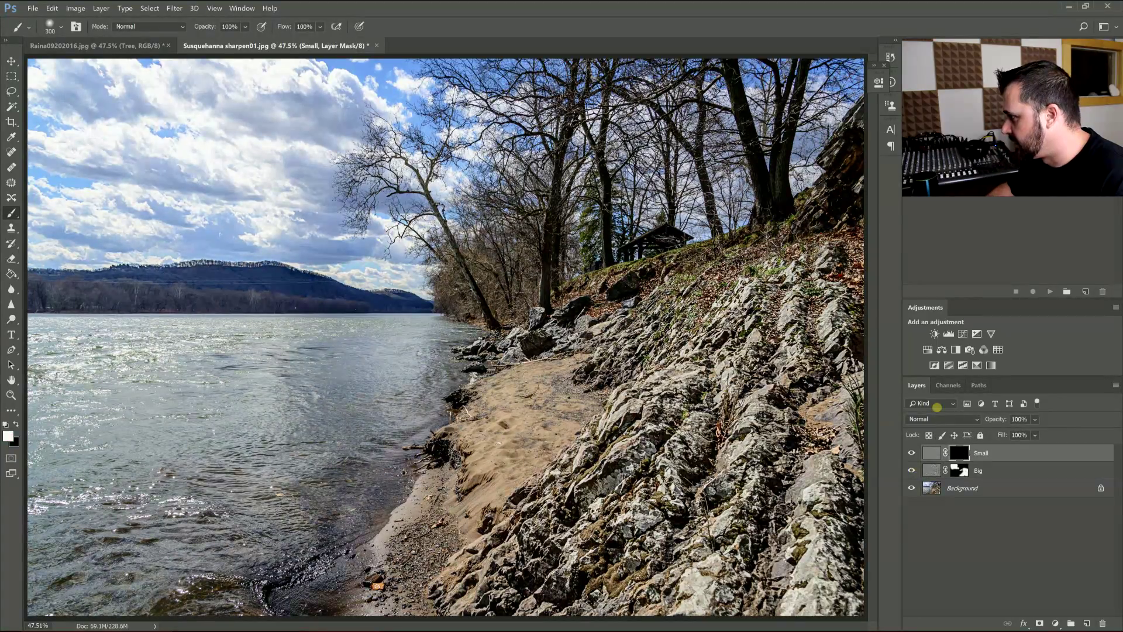
# Set Small to Linear Light and paint its mask over the shoreline sand and water
pyautogui.click(938, 418)
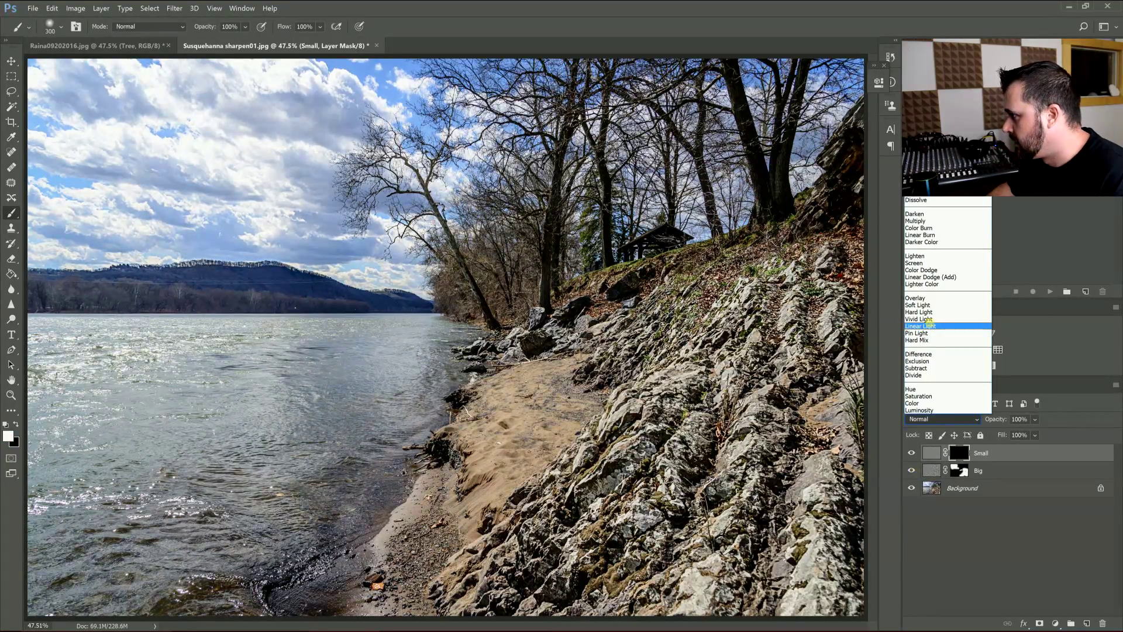
pyautogui.click(930, 324)
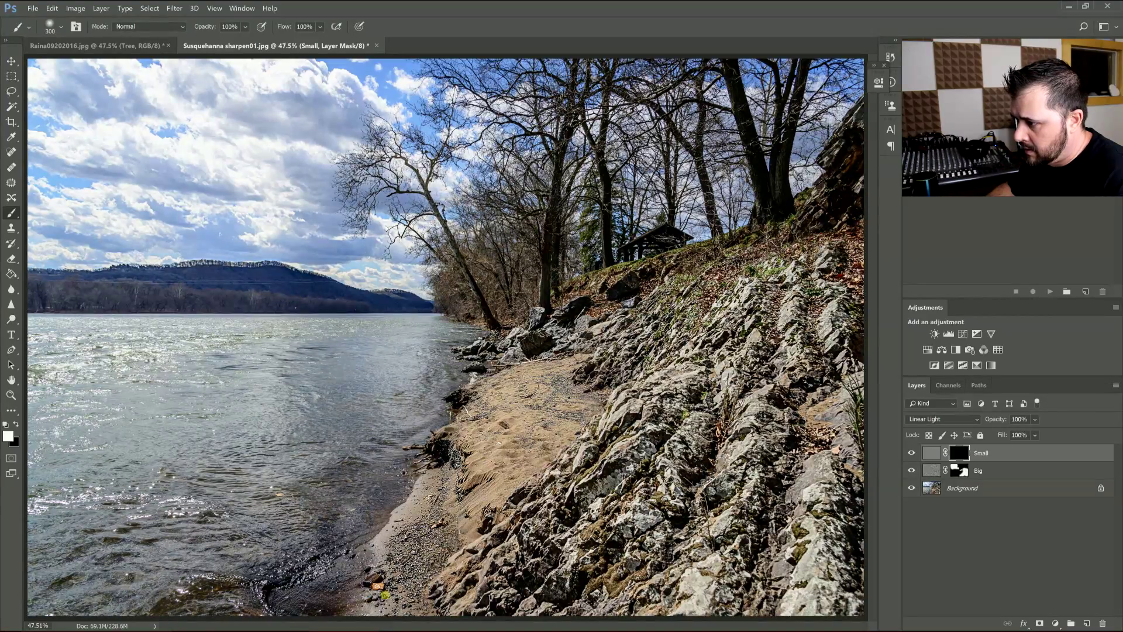
pyautogui.moveTo(384, 594)
pyautogui.mouseDown()
pyautogui.moveTo(361, 560)
pyautogui.moveTo(376, 365)
pyautogui.mouseUp()
pyautogui.press(']')
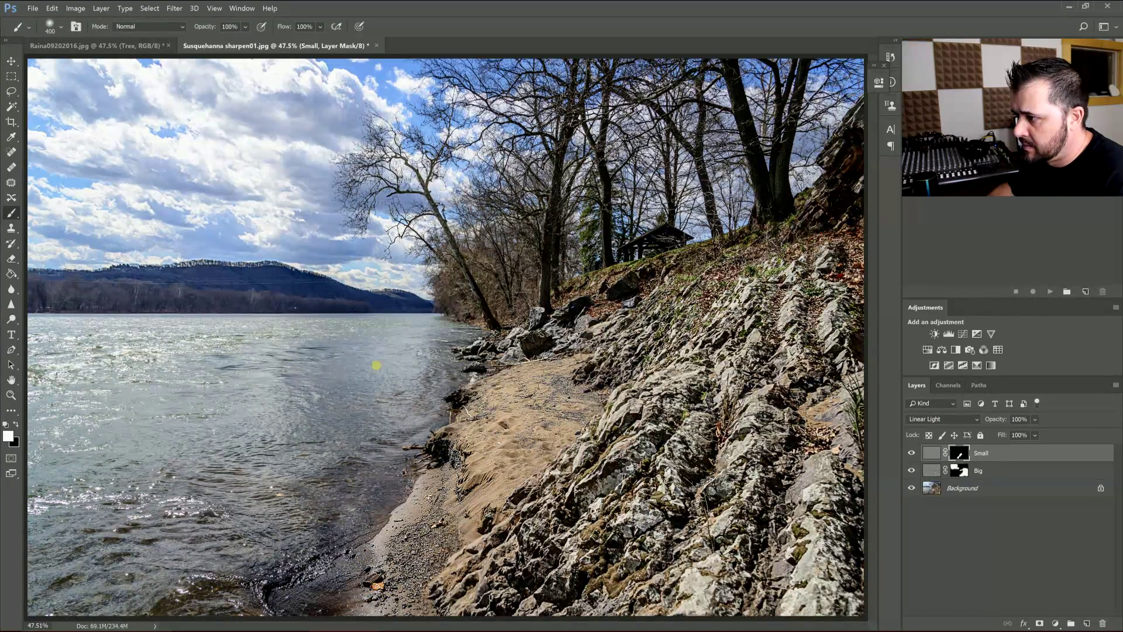
pyautogui.press(']')
pyautogui.press(']')
pyautogui.press(']')
pyautogui.press(']')
pyautogui.press(']')
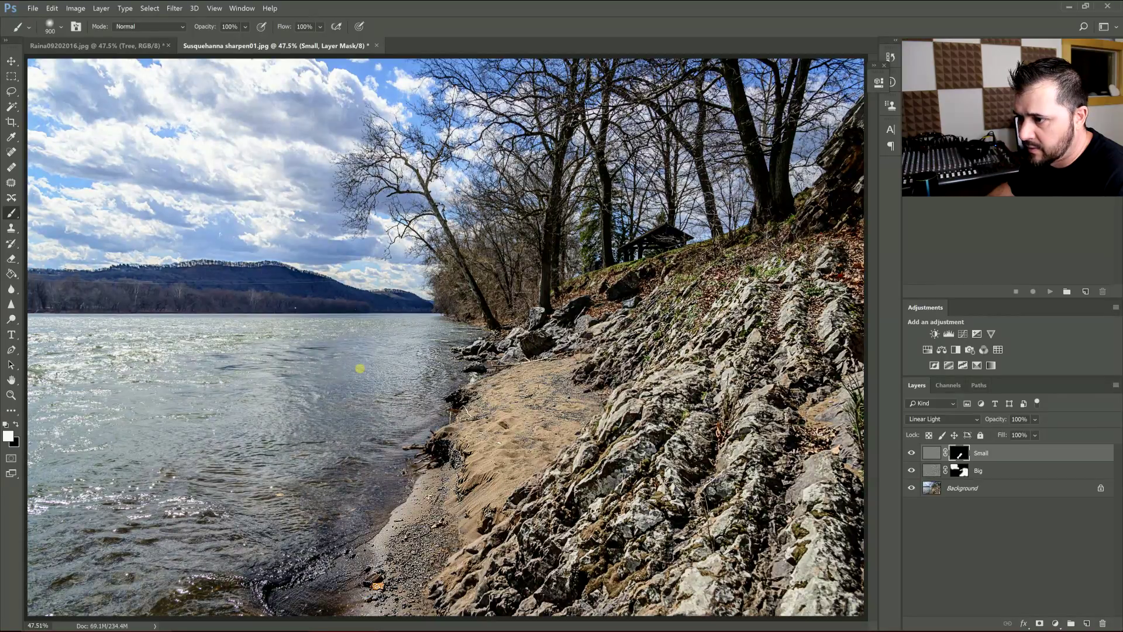
pyautogui.moveTo(359, 368)
pyautogui.mouseDown()
pyautogui.moveTo(58, 433)
pyautogui.moveTo(373, 435)
pyautogui.mouseUp()
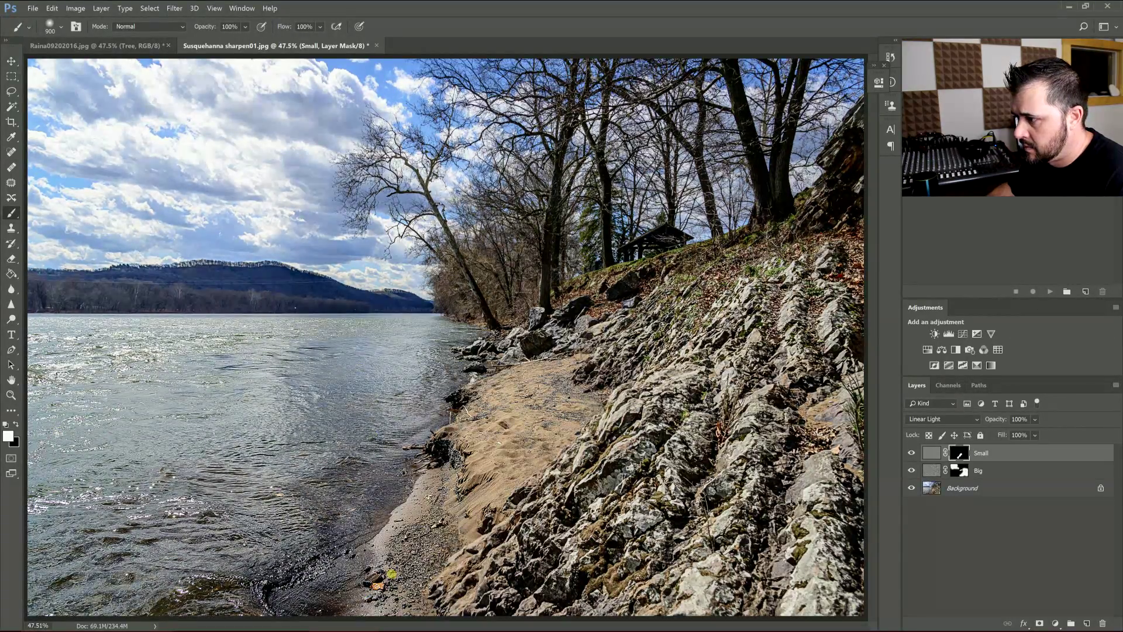
pyautogui.moveTo(391, 574); pyautogui.dragTo(254, 254)
# Check the result at several zooms and lower Small's opacity to 48%
pyautogui.scroll(2, 130, 343)
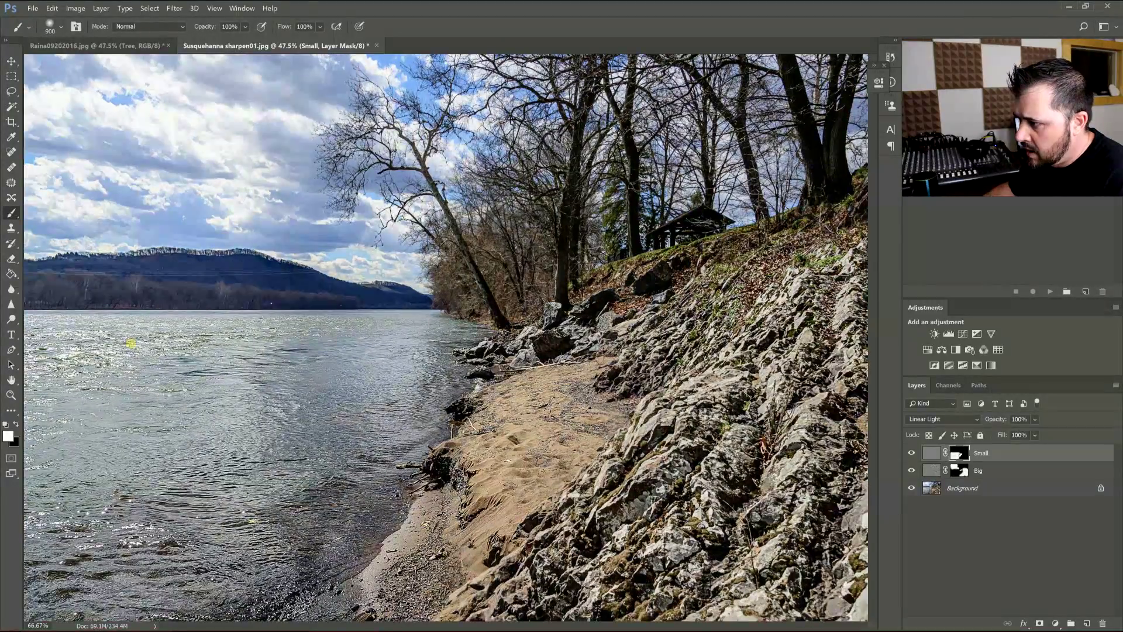
pyautogui.hotkey('ctrl', '+')
pyautogui.hotkey('ctrl', '+')
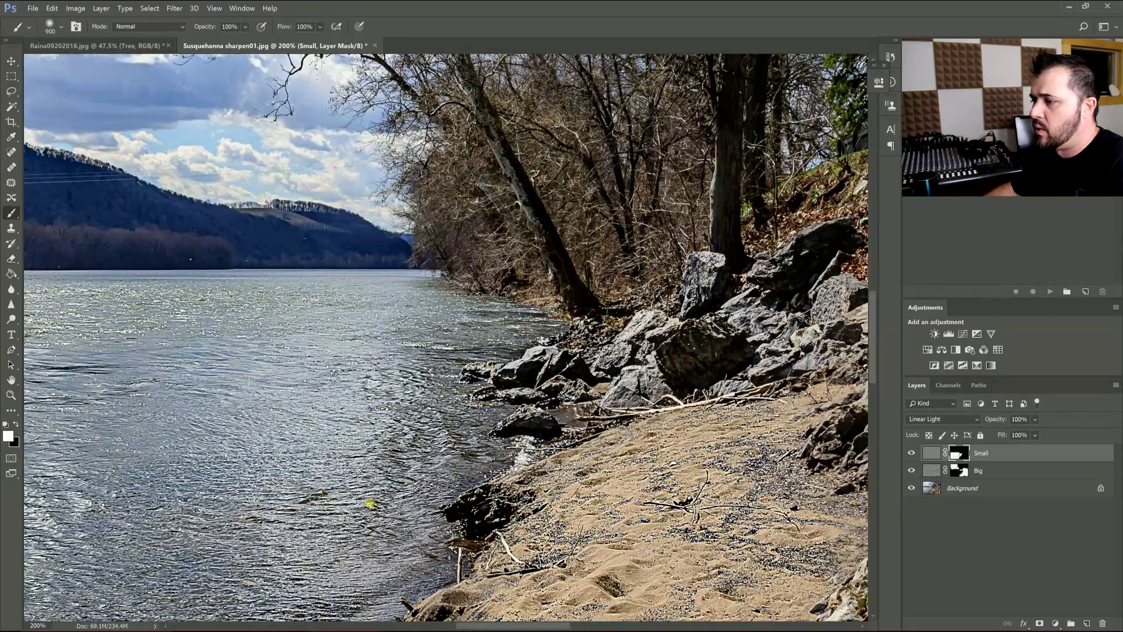
pyautogui.hotkey('ctrl', '-')
pyautogui.hotkey('ctrl', '-')
pyautogui.hotkey('ctrl', '-')
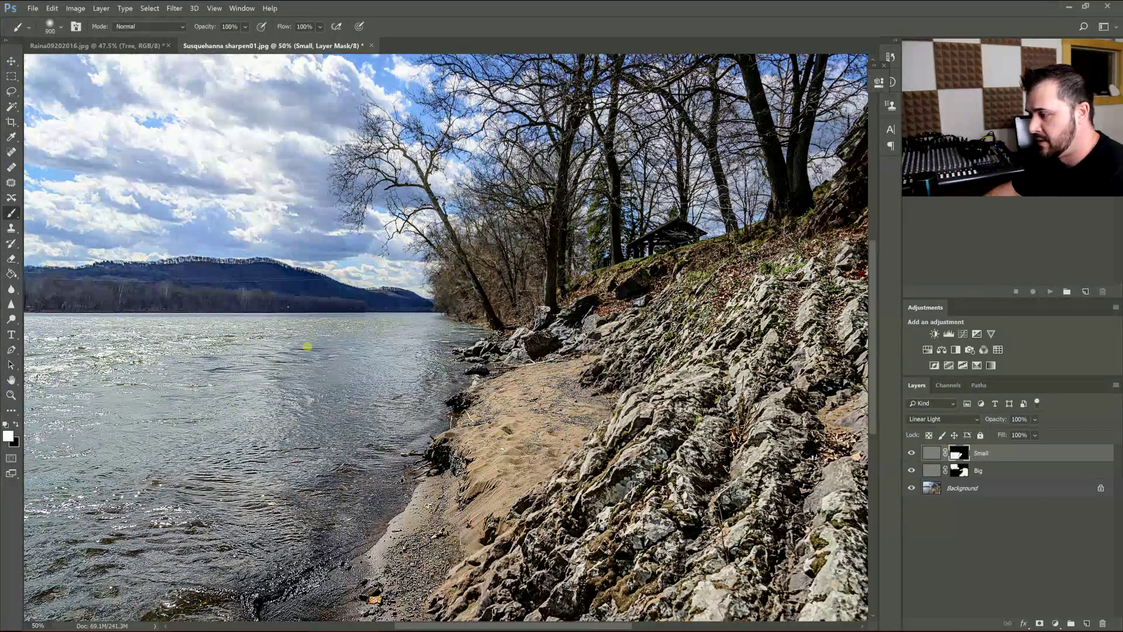
pyautogui.hotkey('ctrl', '-')
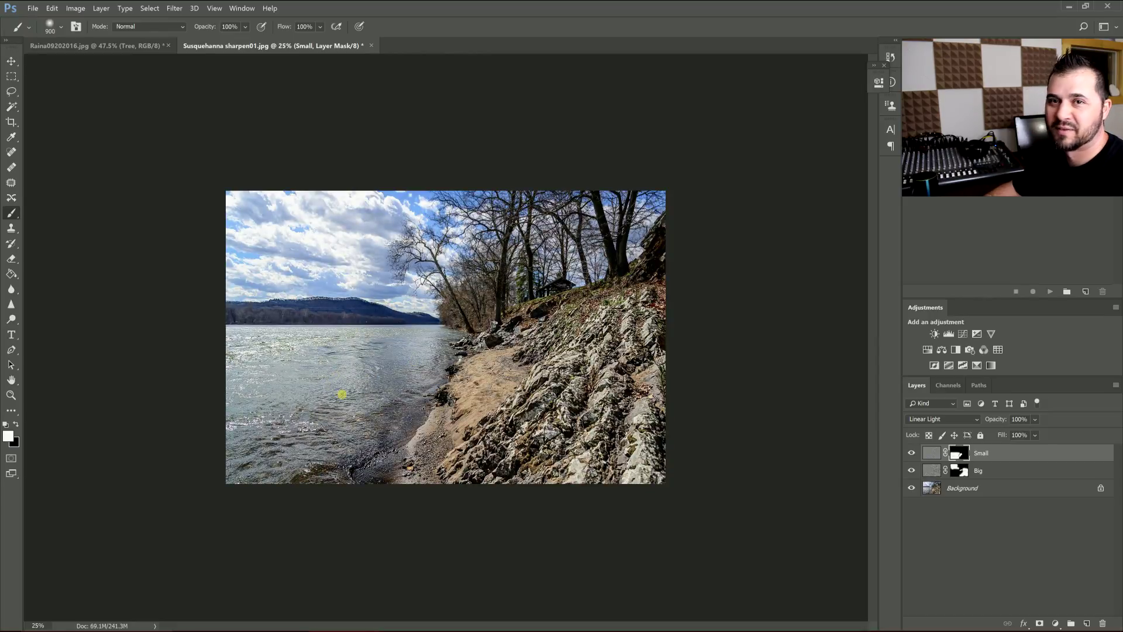
pyautogui.hotkey('ctrl', '+')
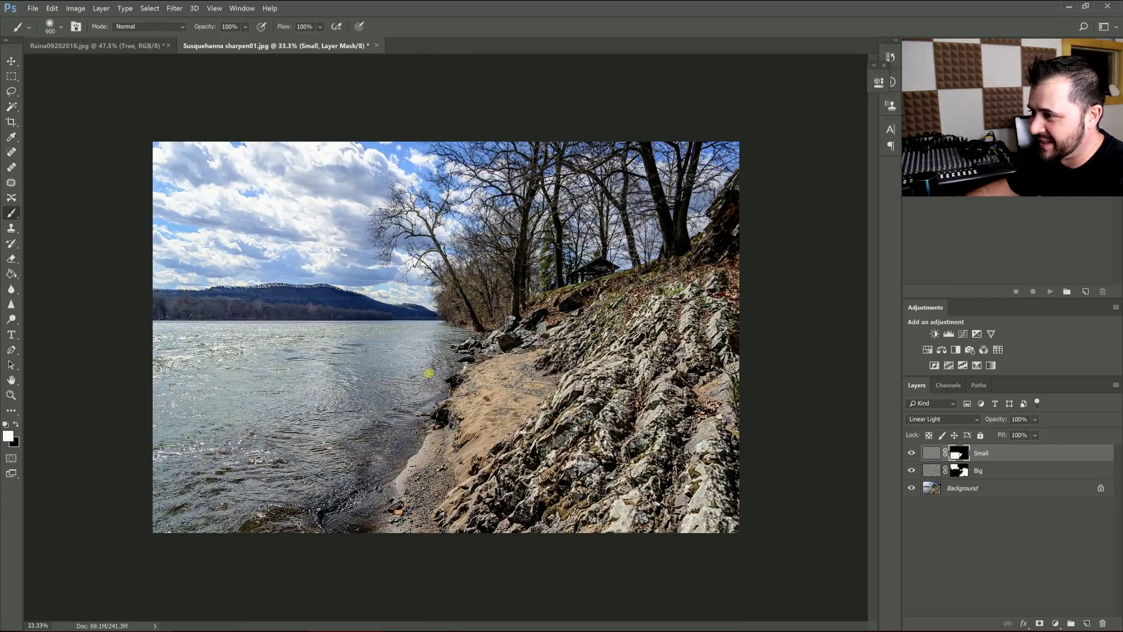
pyautogui.hotkey('ctrl', '0')
pyautogui.click(1034, 435)
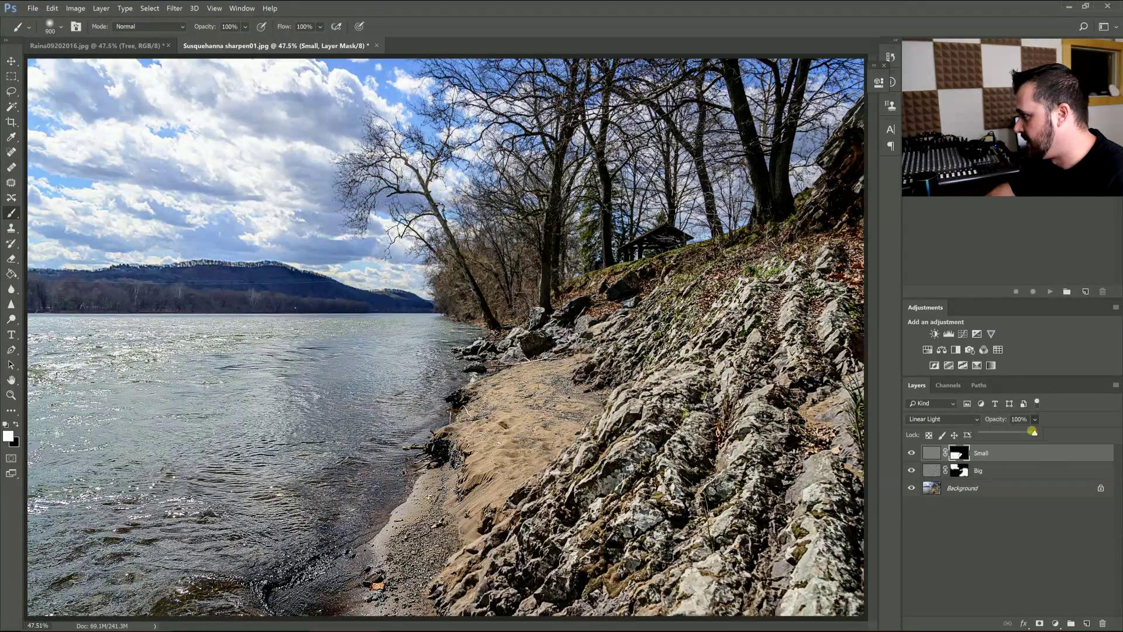
pyautogui.moveTo(1035, 434); pyautogui.dragTo(1007, 435)
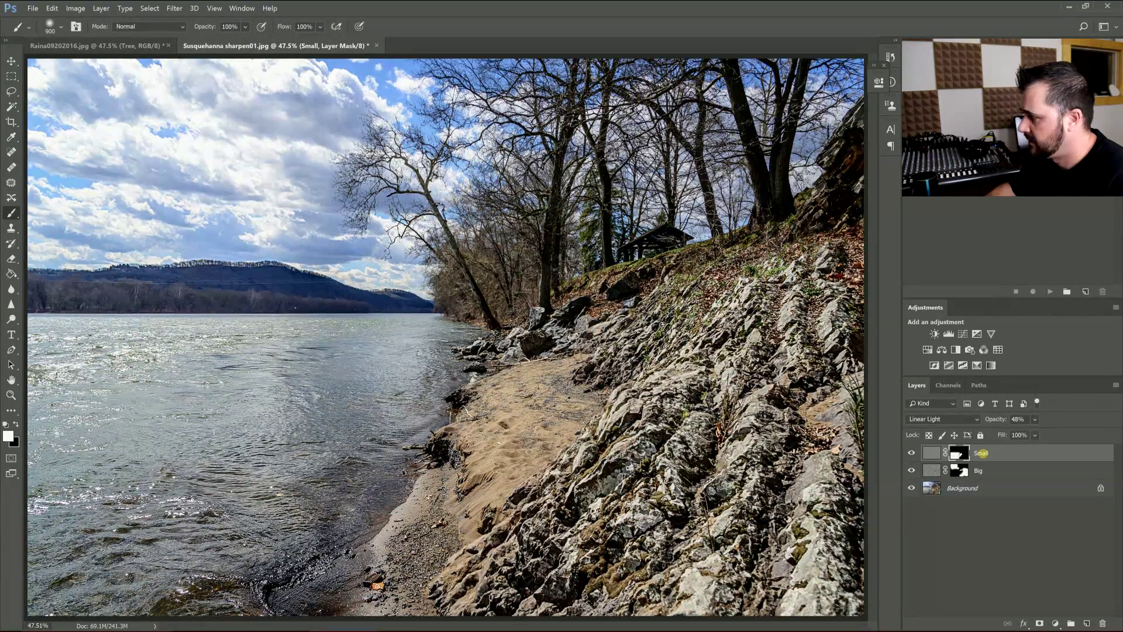
pyautogui.click(980, 453)
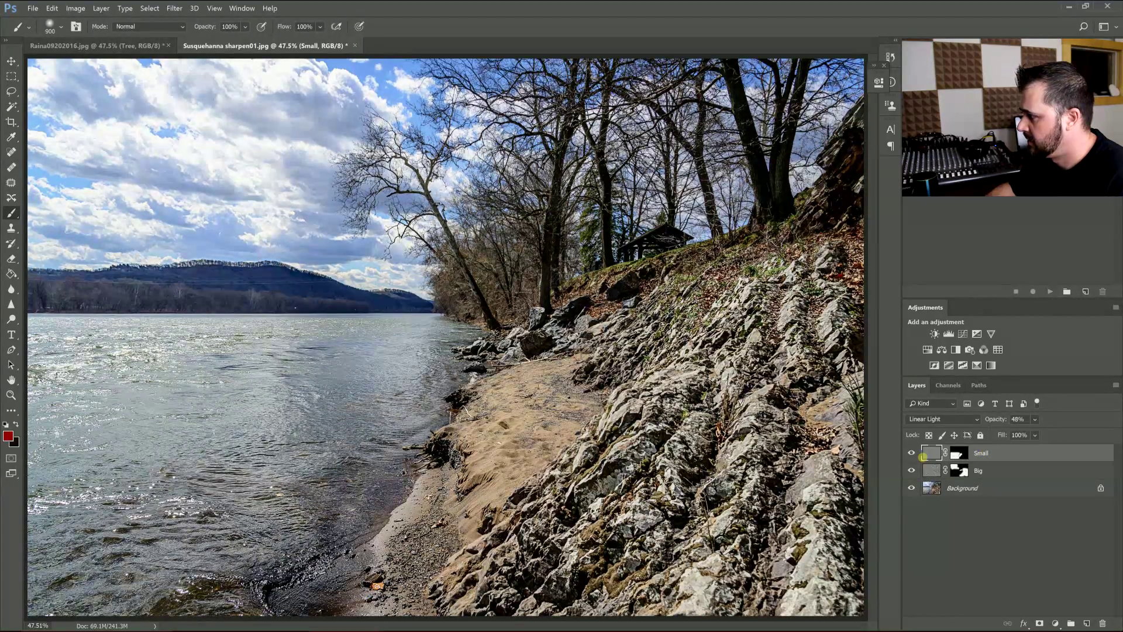
# Move Big and Small into Group 1, collapse it, and toggle its visibility to compare
pyautogui.click(1071, 623)
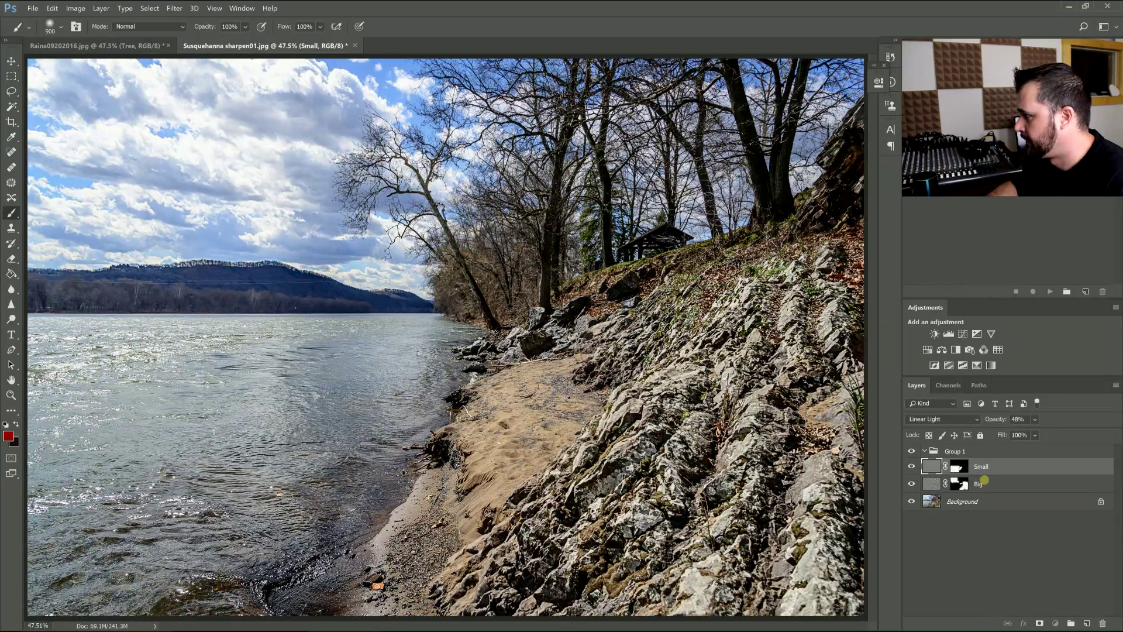
pyautogui.keyDown('shift'); pyautogui.click(984, 480); pyautogui.keyUp('shift')
pyautogui.moveTo(984, 480); pyautogui.dragTo(919, 445)
pyautogui.click(922, 450)
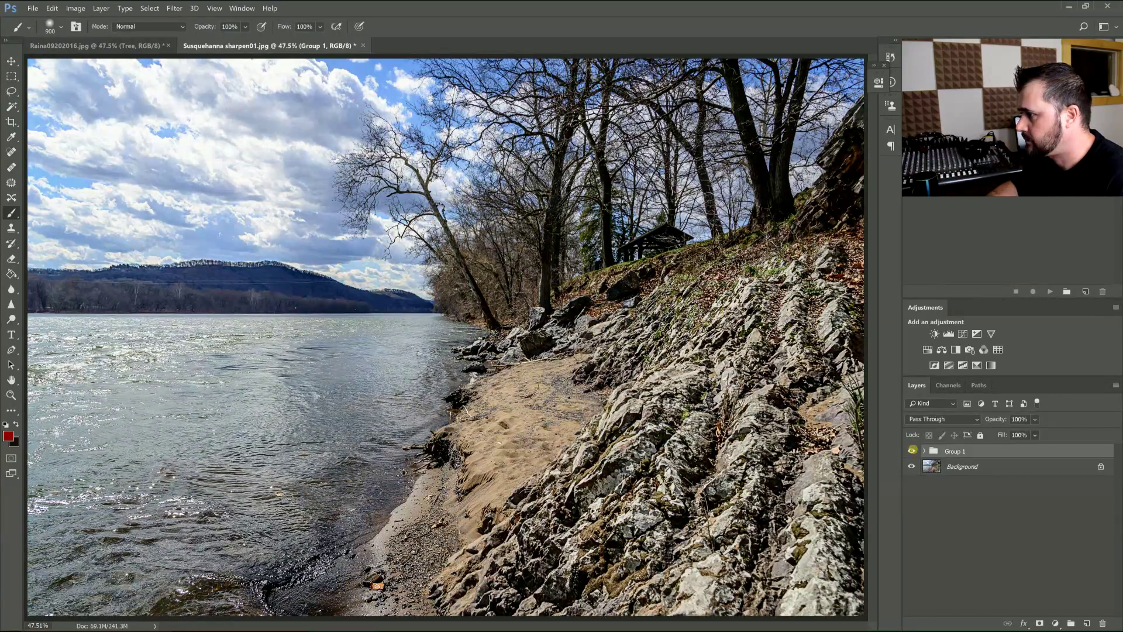
pyautogui.click(911, 450)
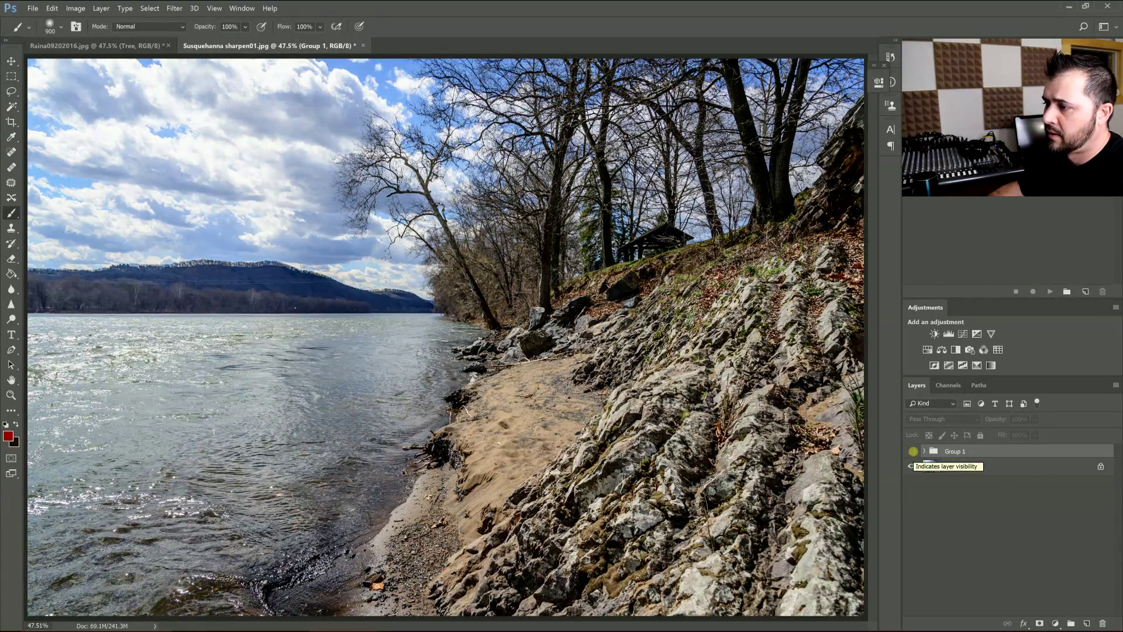
pyautogui.click(912, 450)
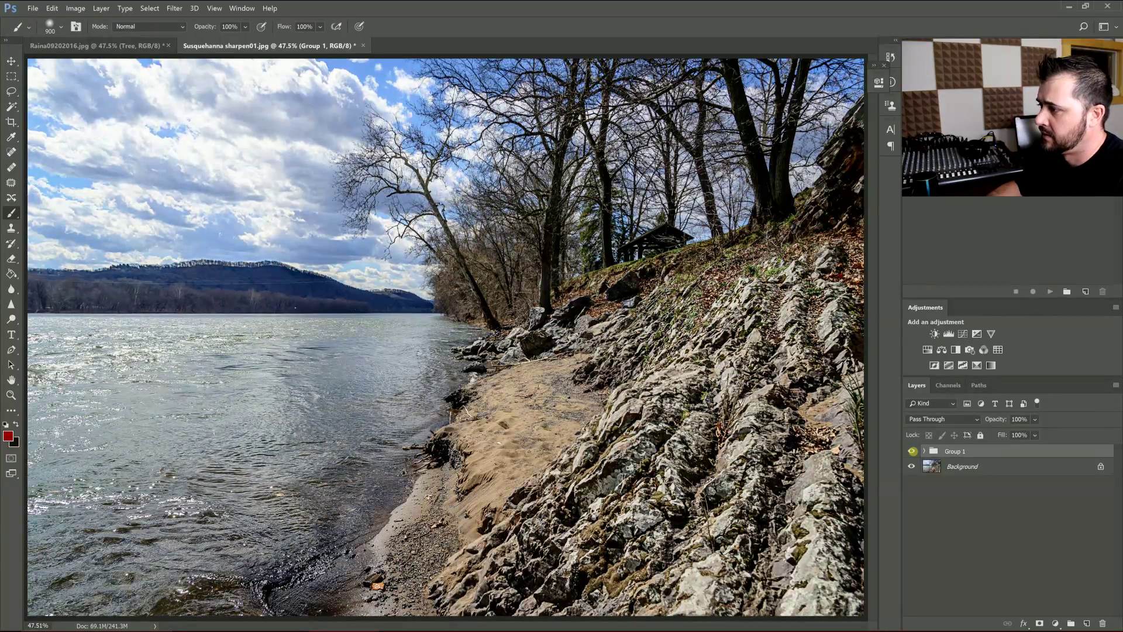